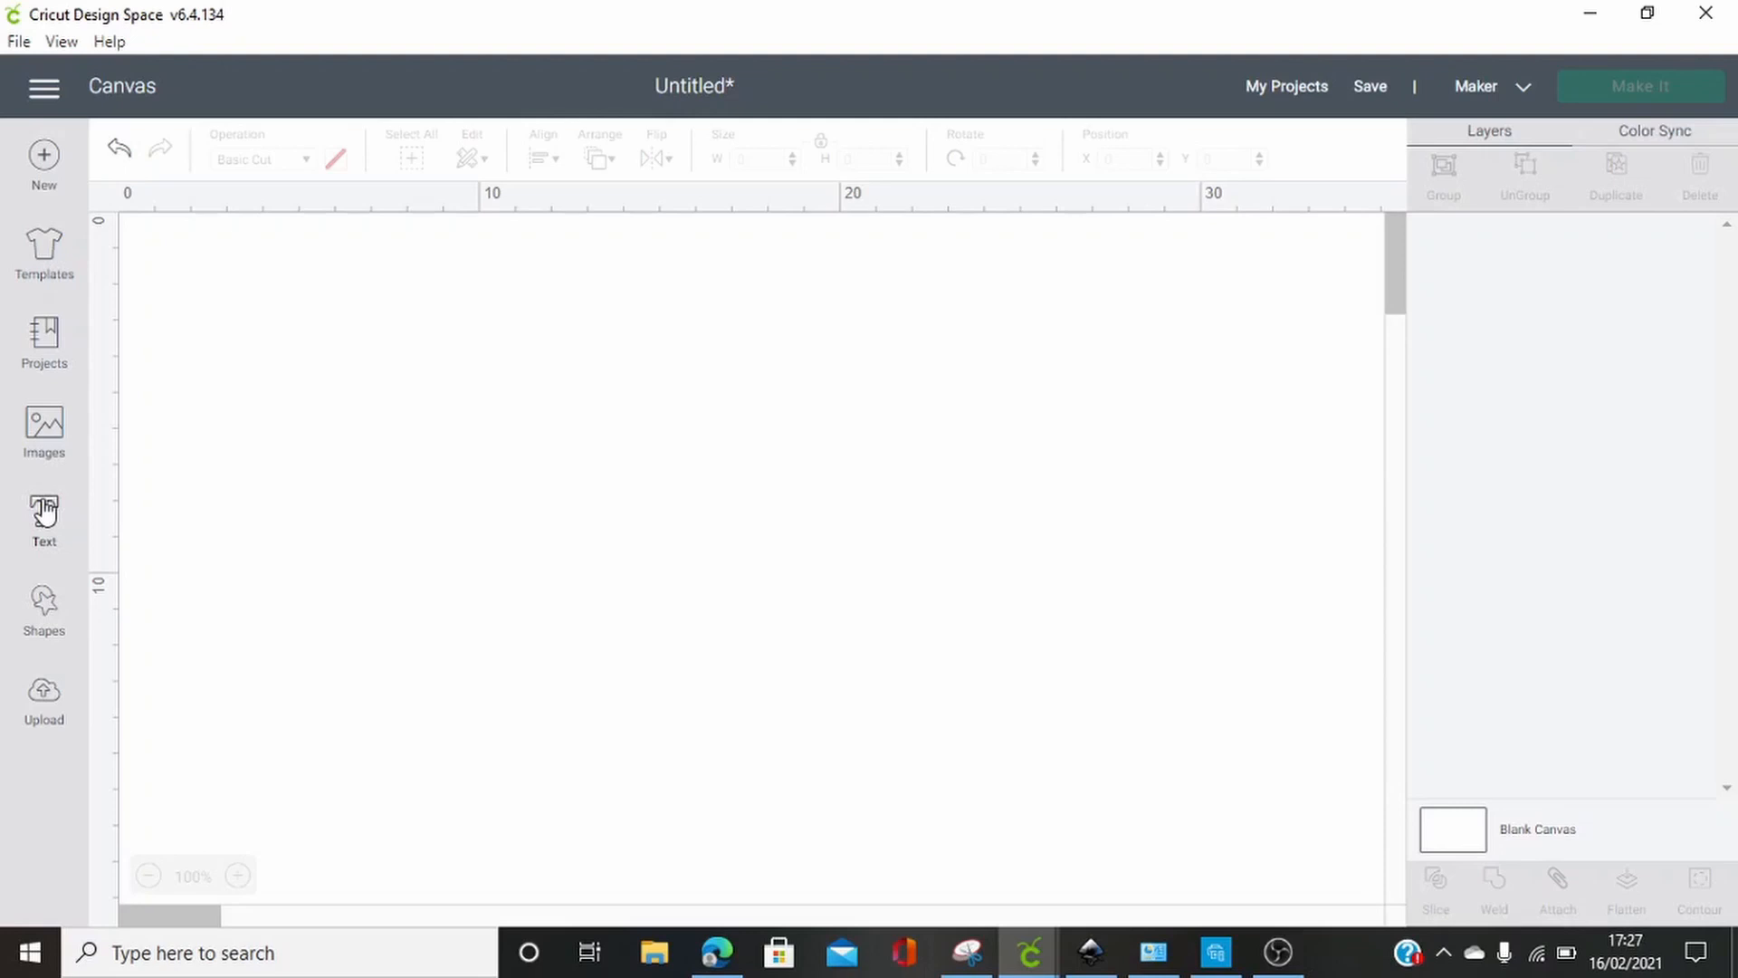
Add a square shape to the canvas, enlarge it to about 12.2 cm per side and move it slightly inward
click(42, 604)
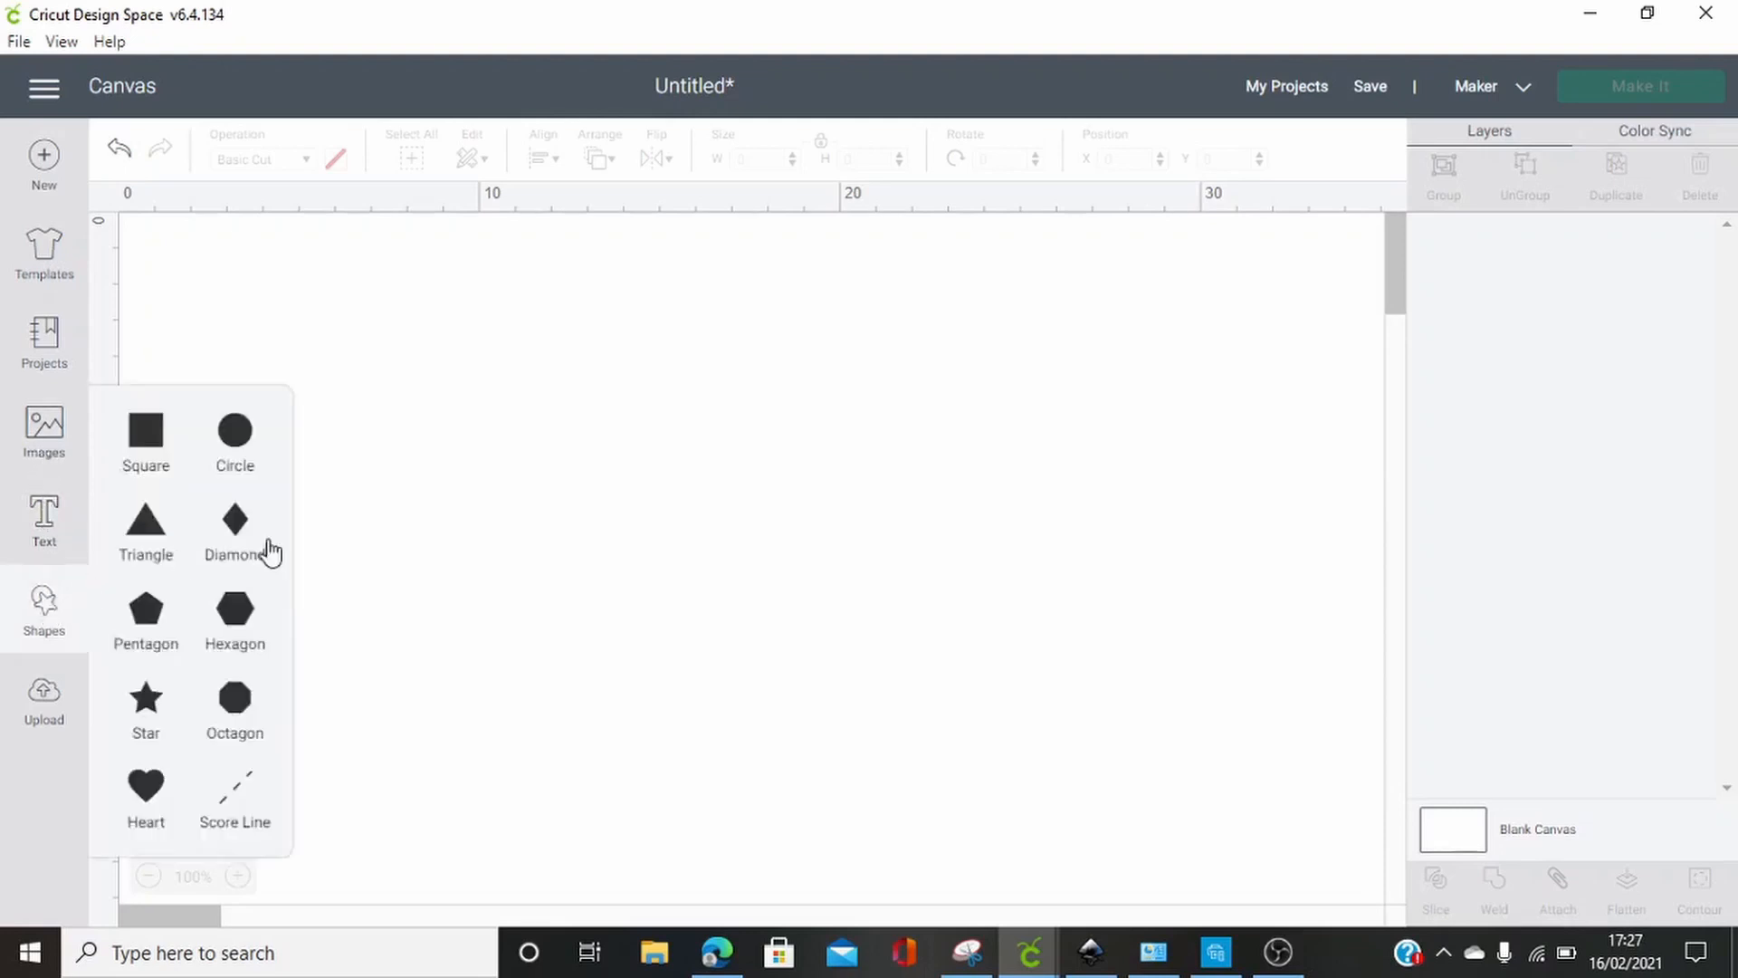
click(172, 446)
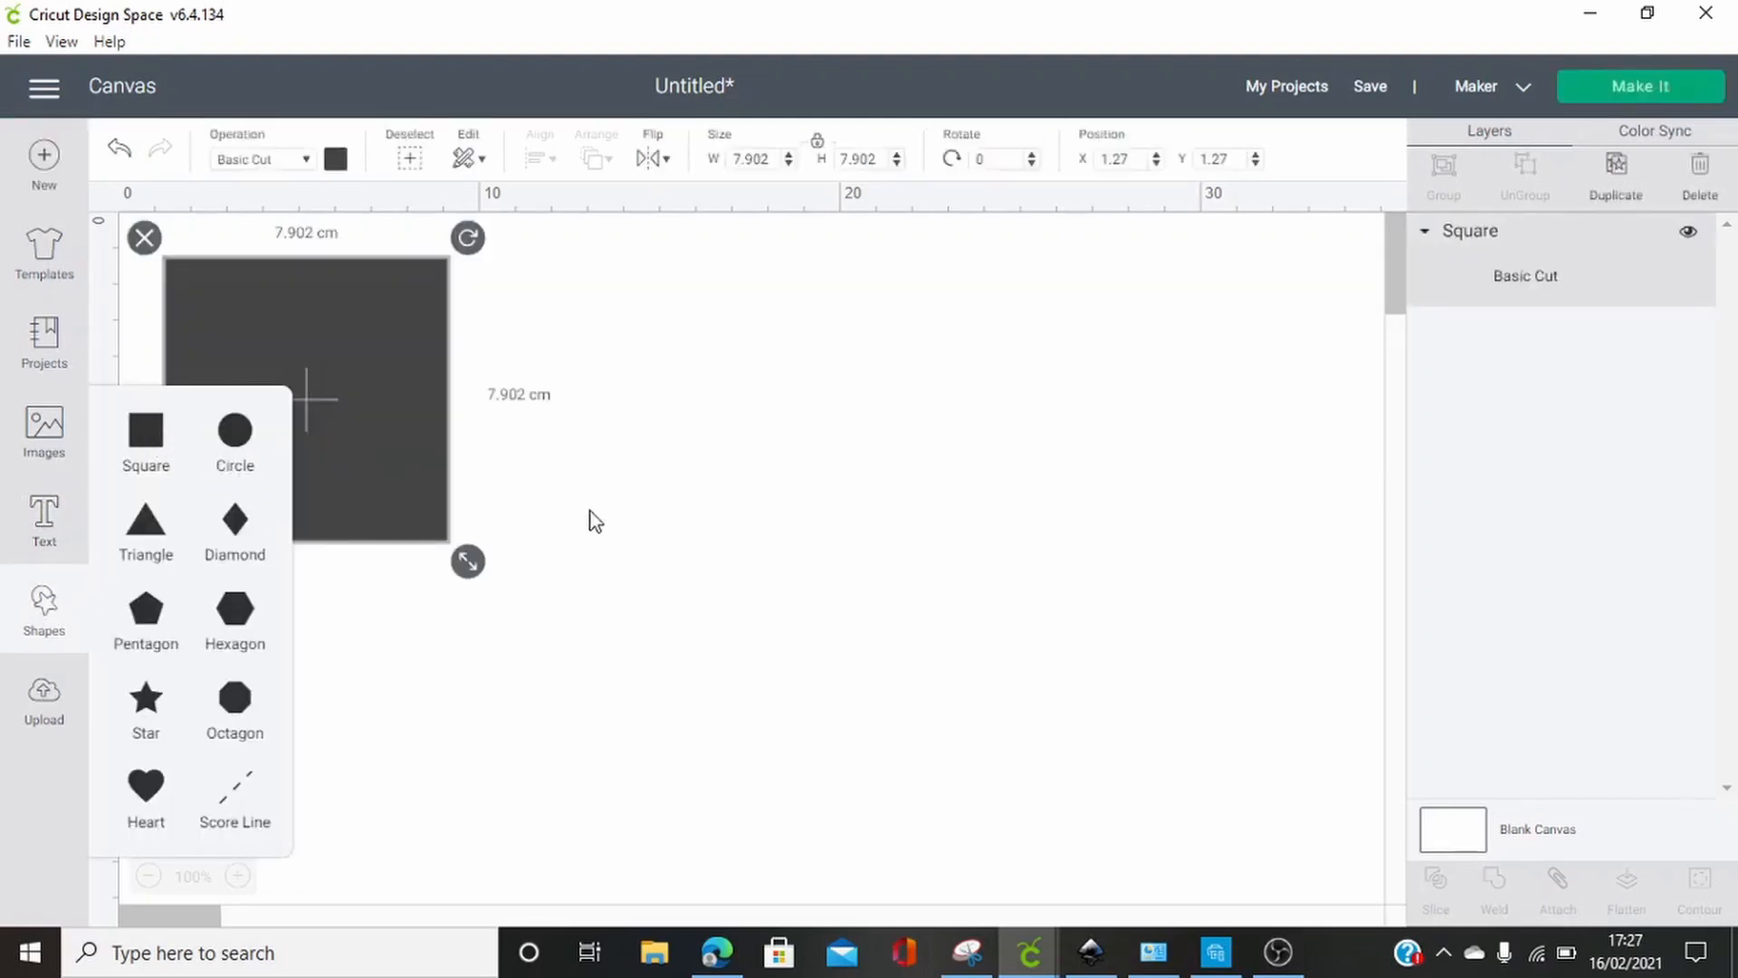
drag(468, 562, 623, 718)
drag(534, 668, 530, 665)
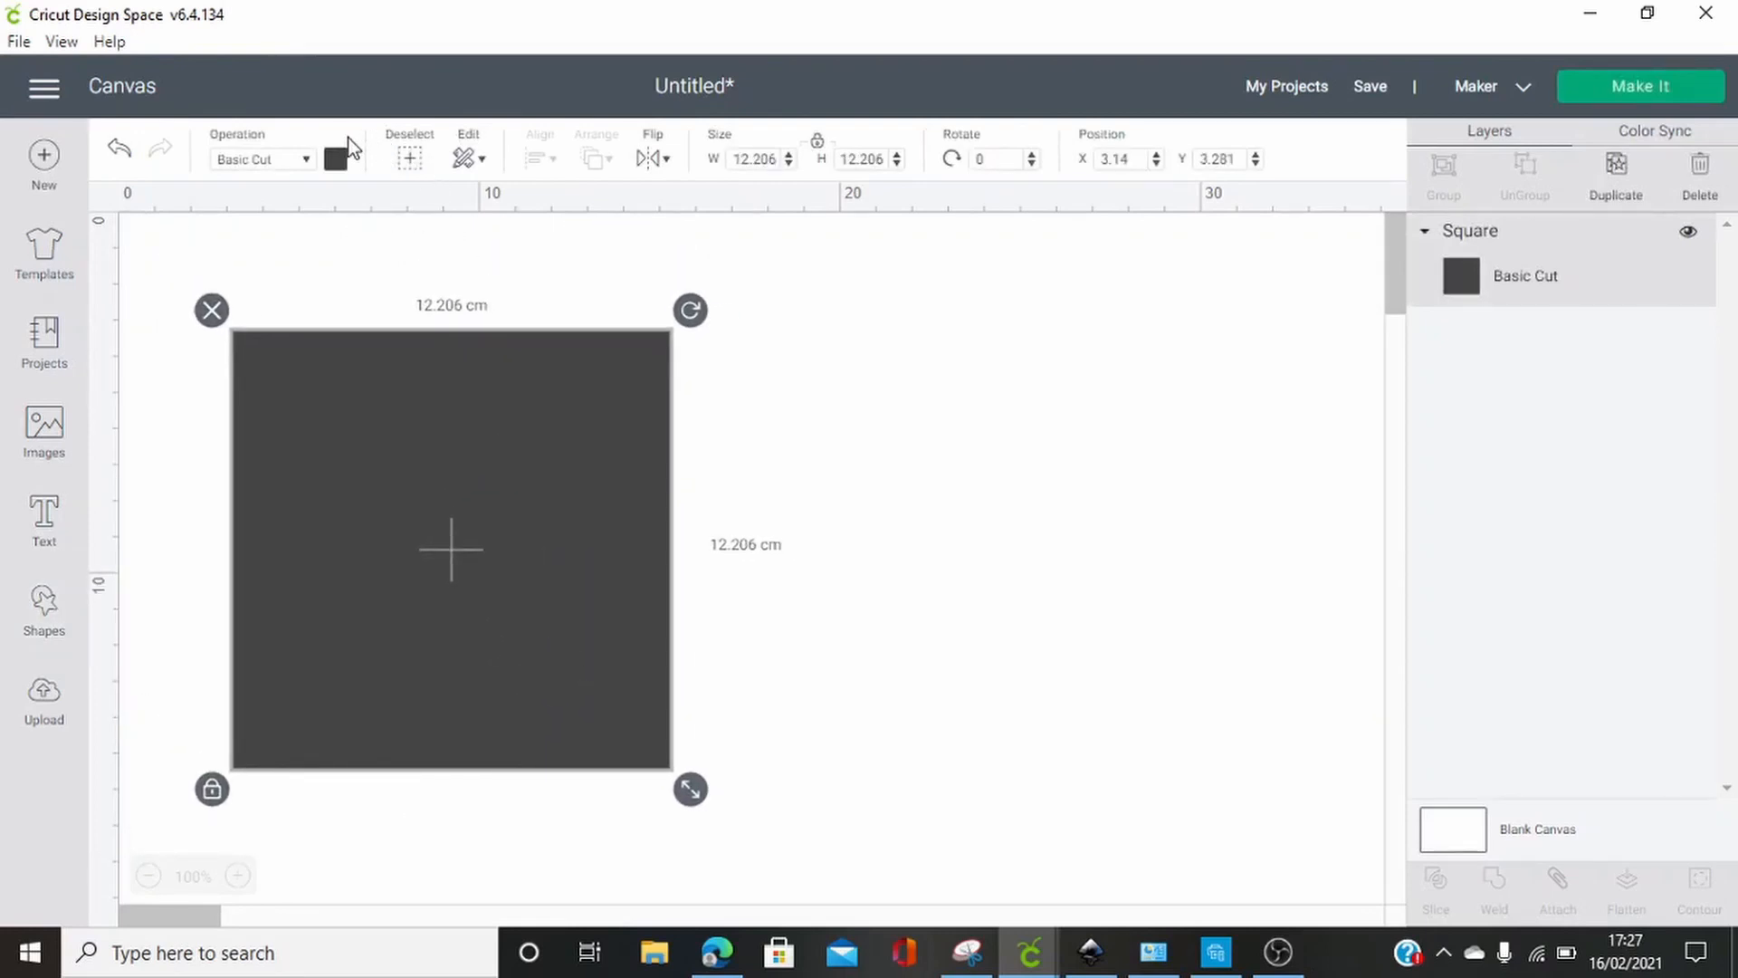
Change the square's material color to white
click(335, 159)
click(366, 404)
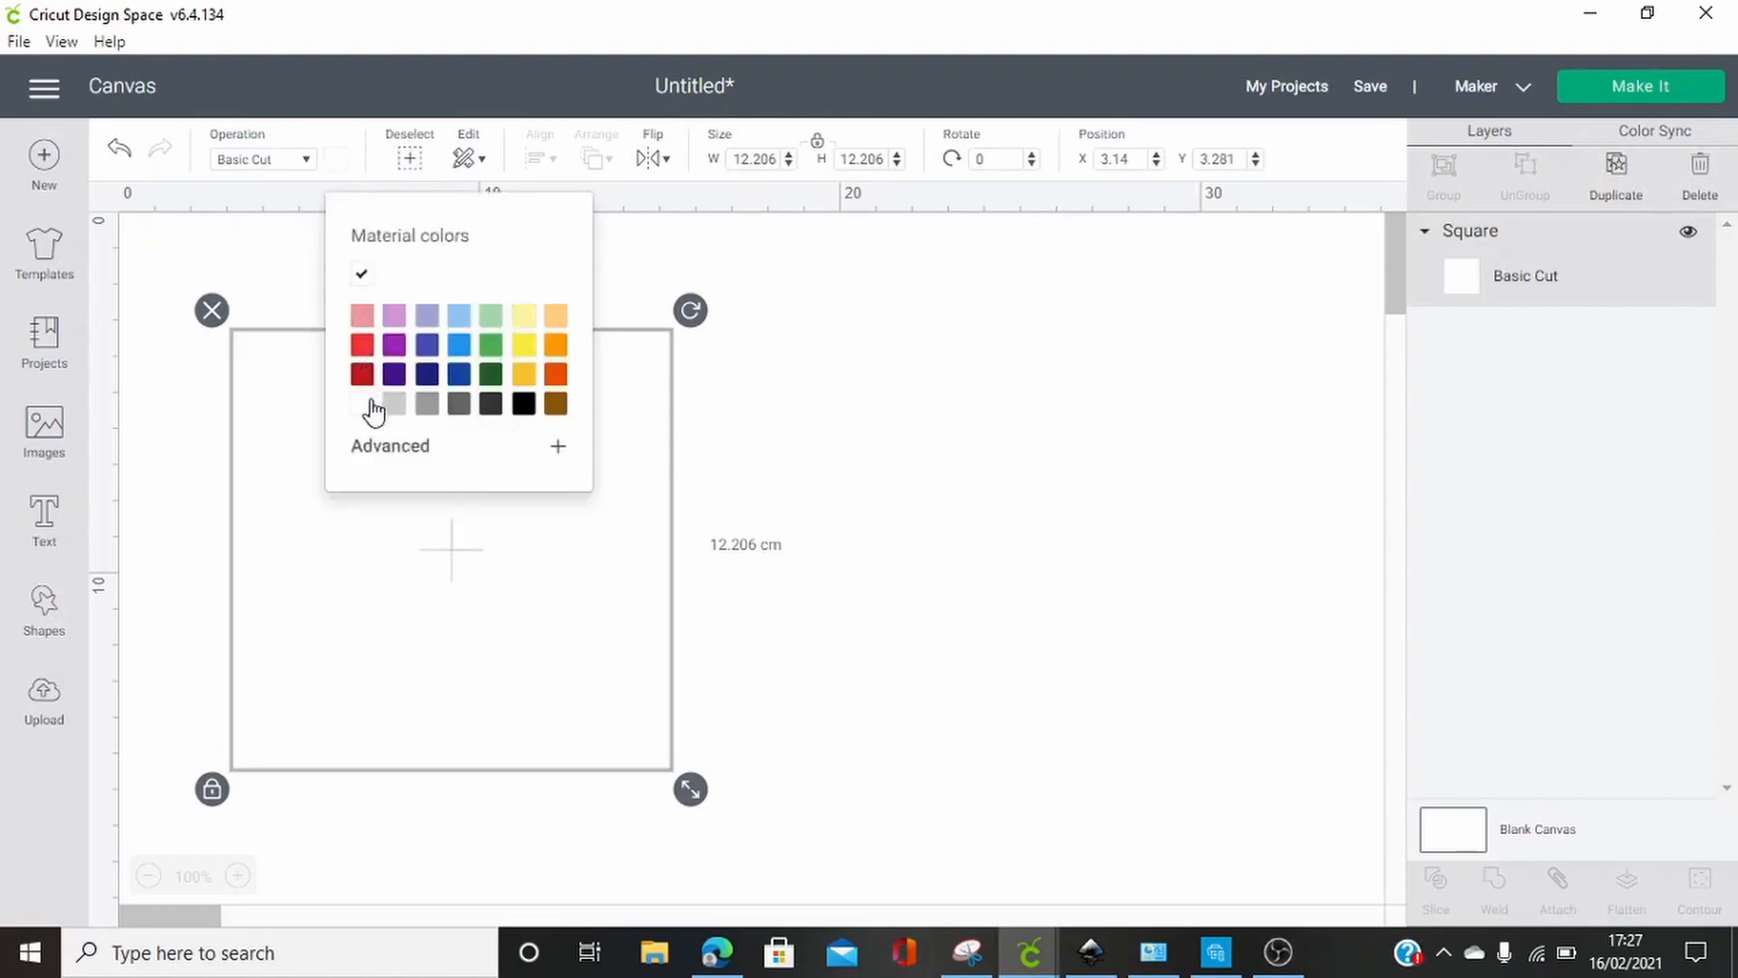
click(665, 597)
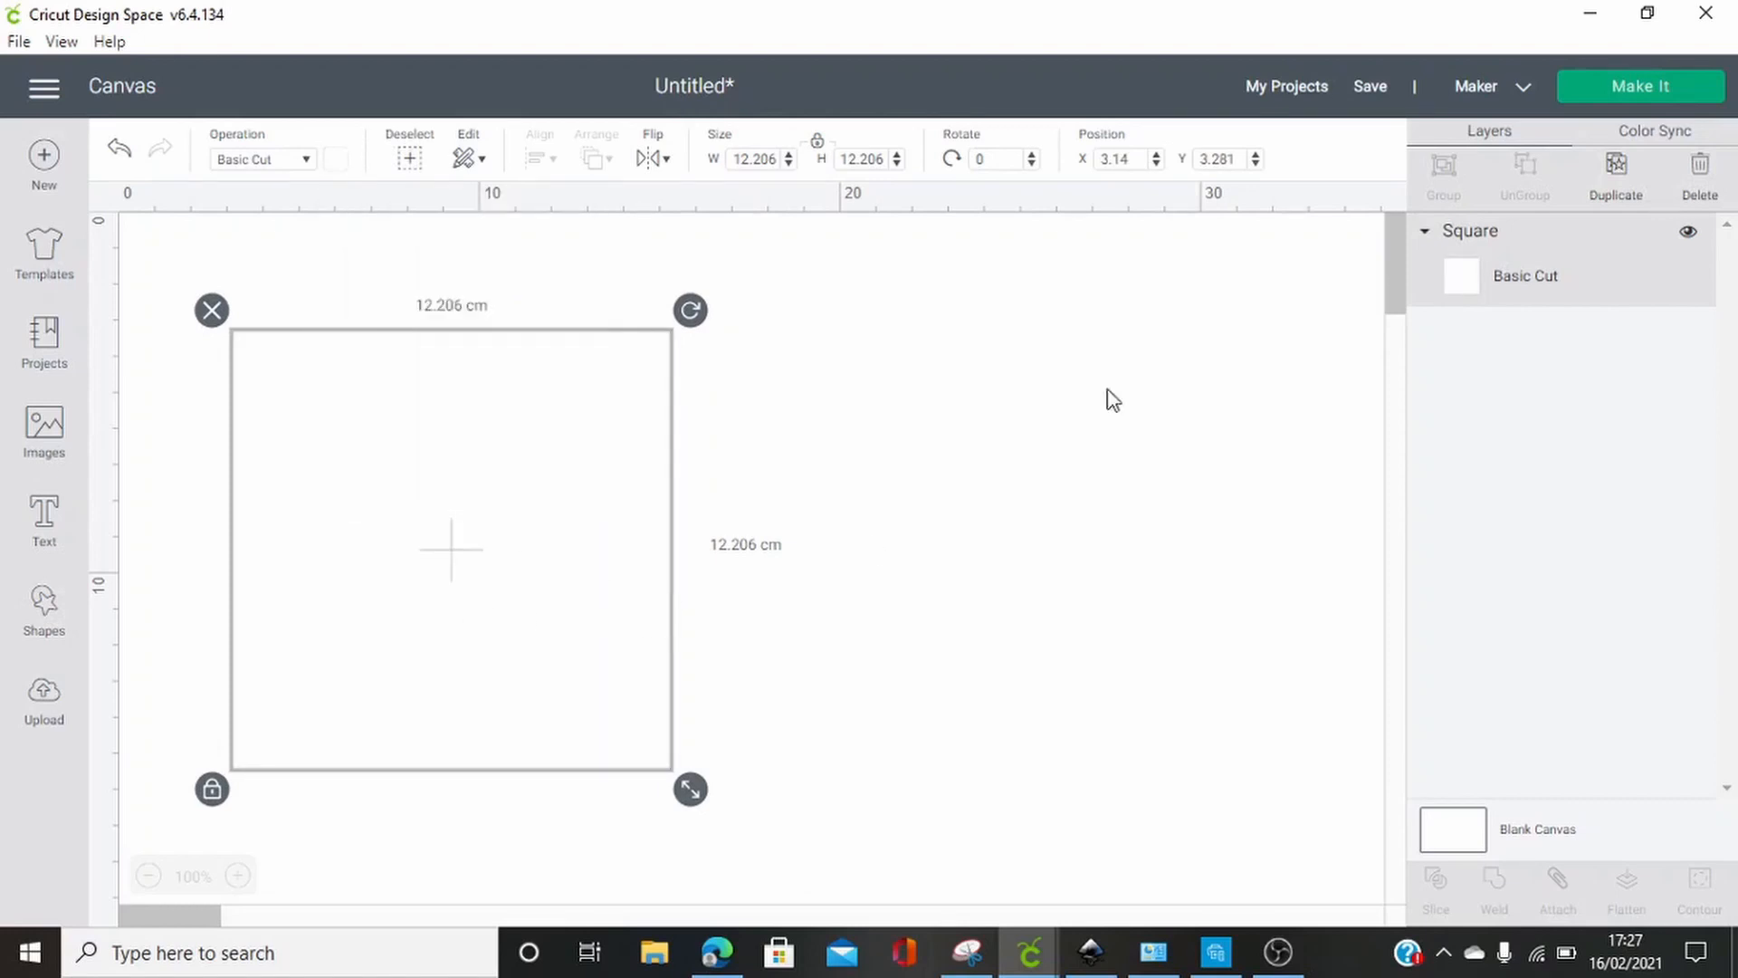
Duplicate the white square twice and move both copies well to the right of the original
click(1615, 184)
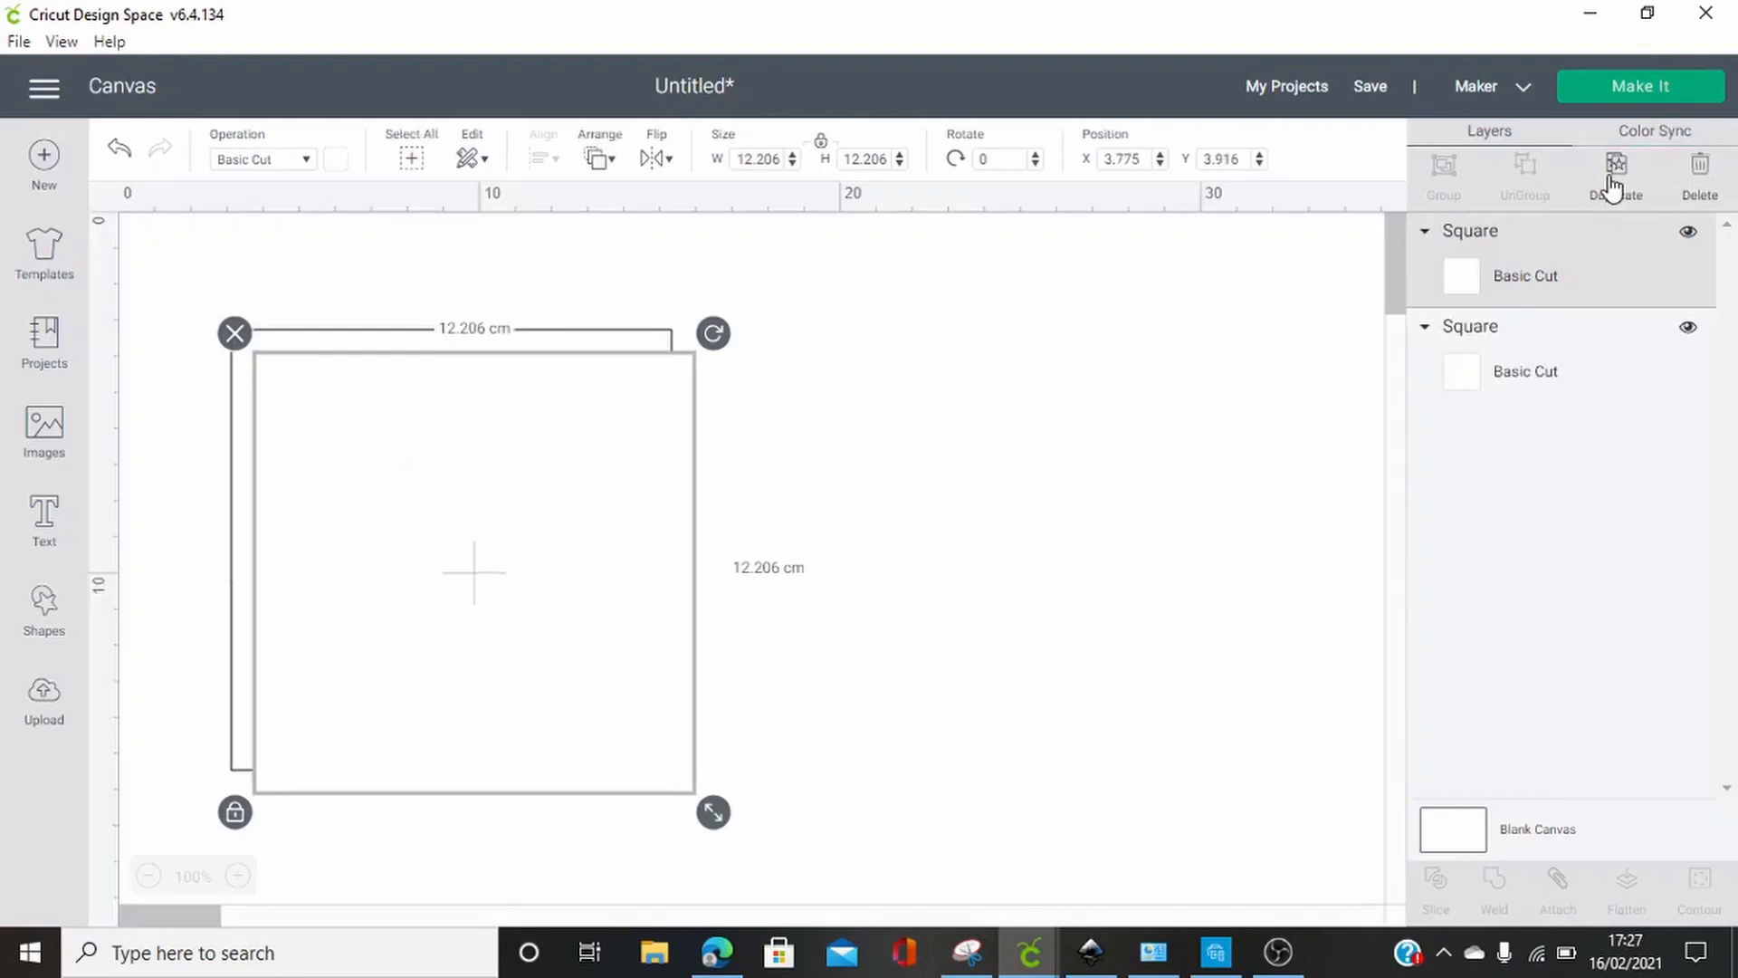
click(1611, 185)
drag(567, 613, 1545, 609)
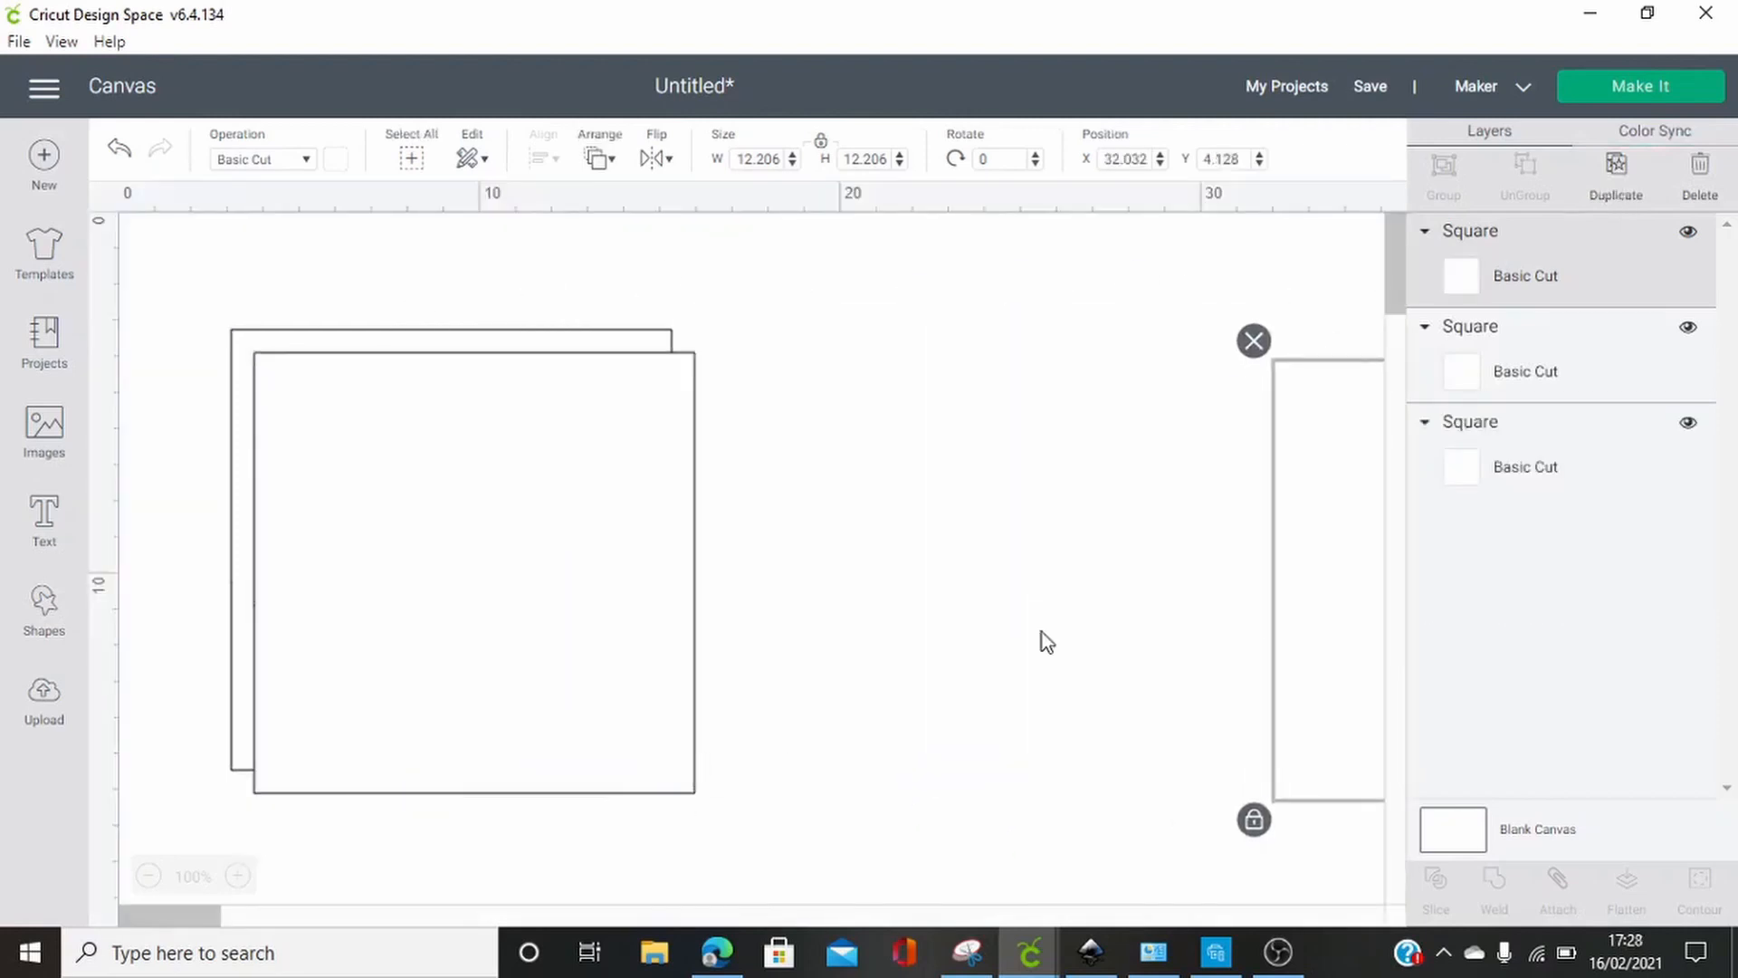
drag(568, 638, 1611, 640)
Duplicate the original white square once more and color the copy light red
click(392, 546)
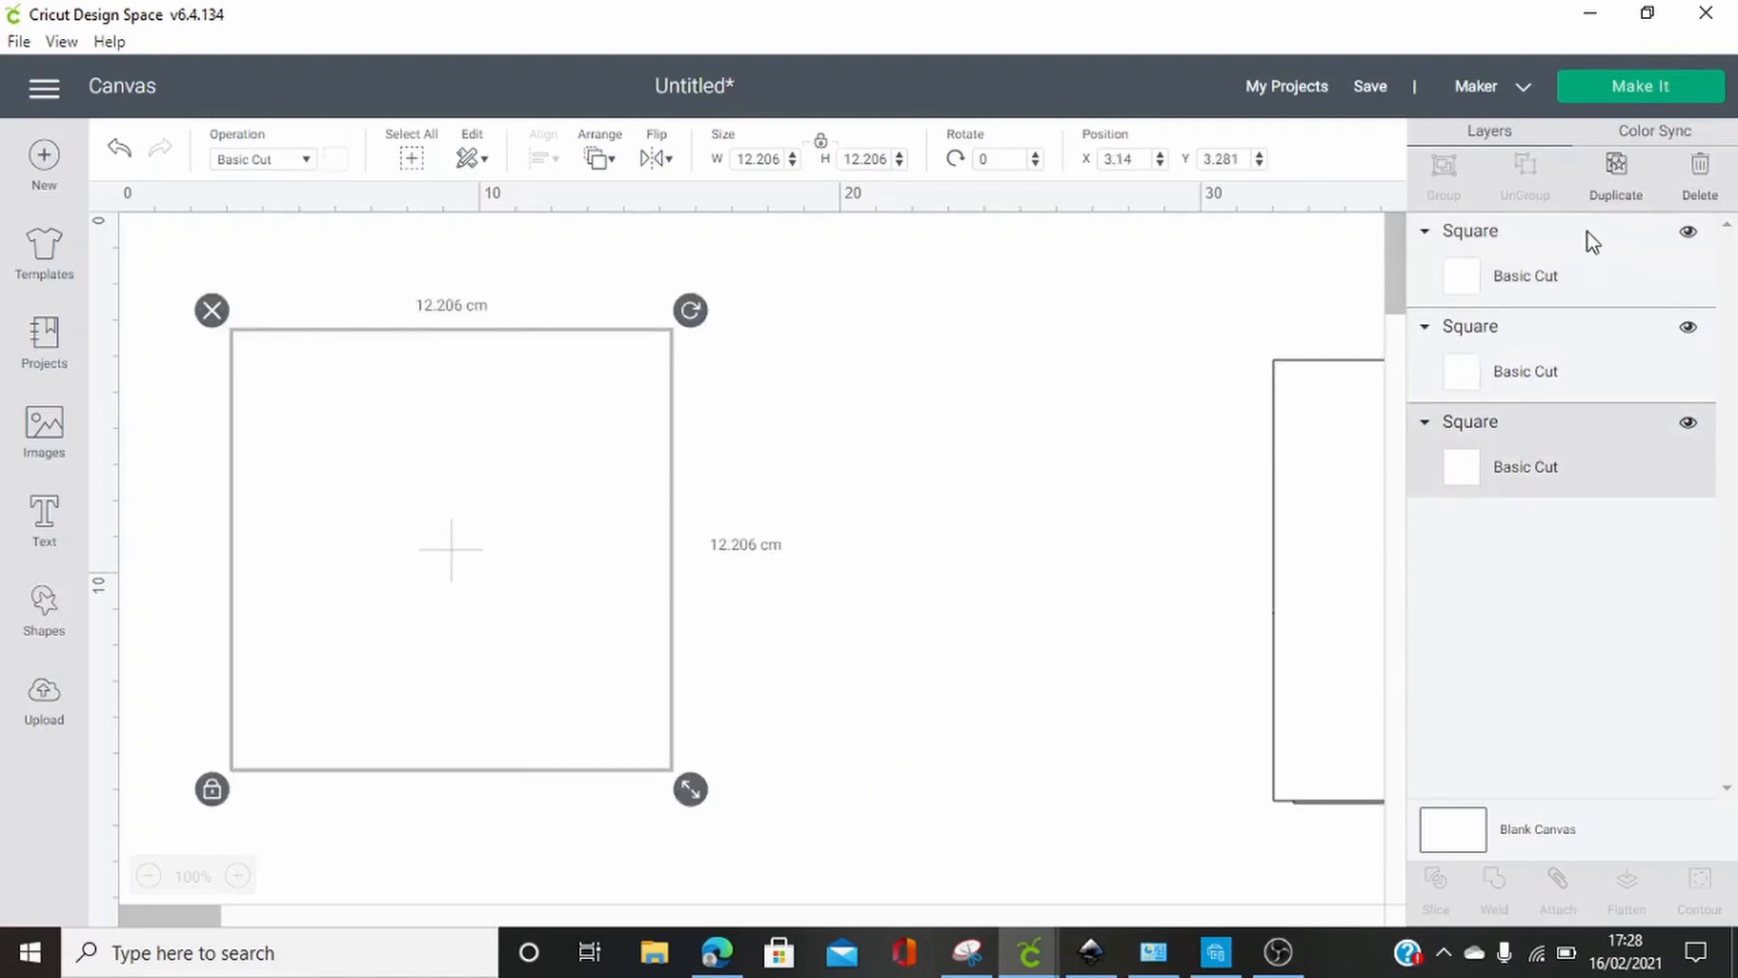
click(1616, 179)
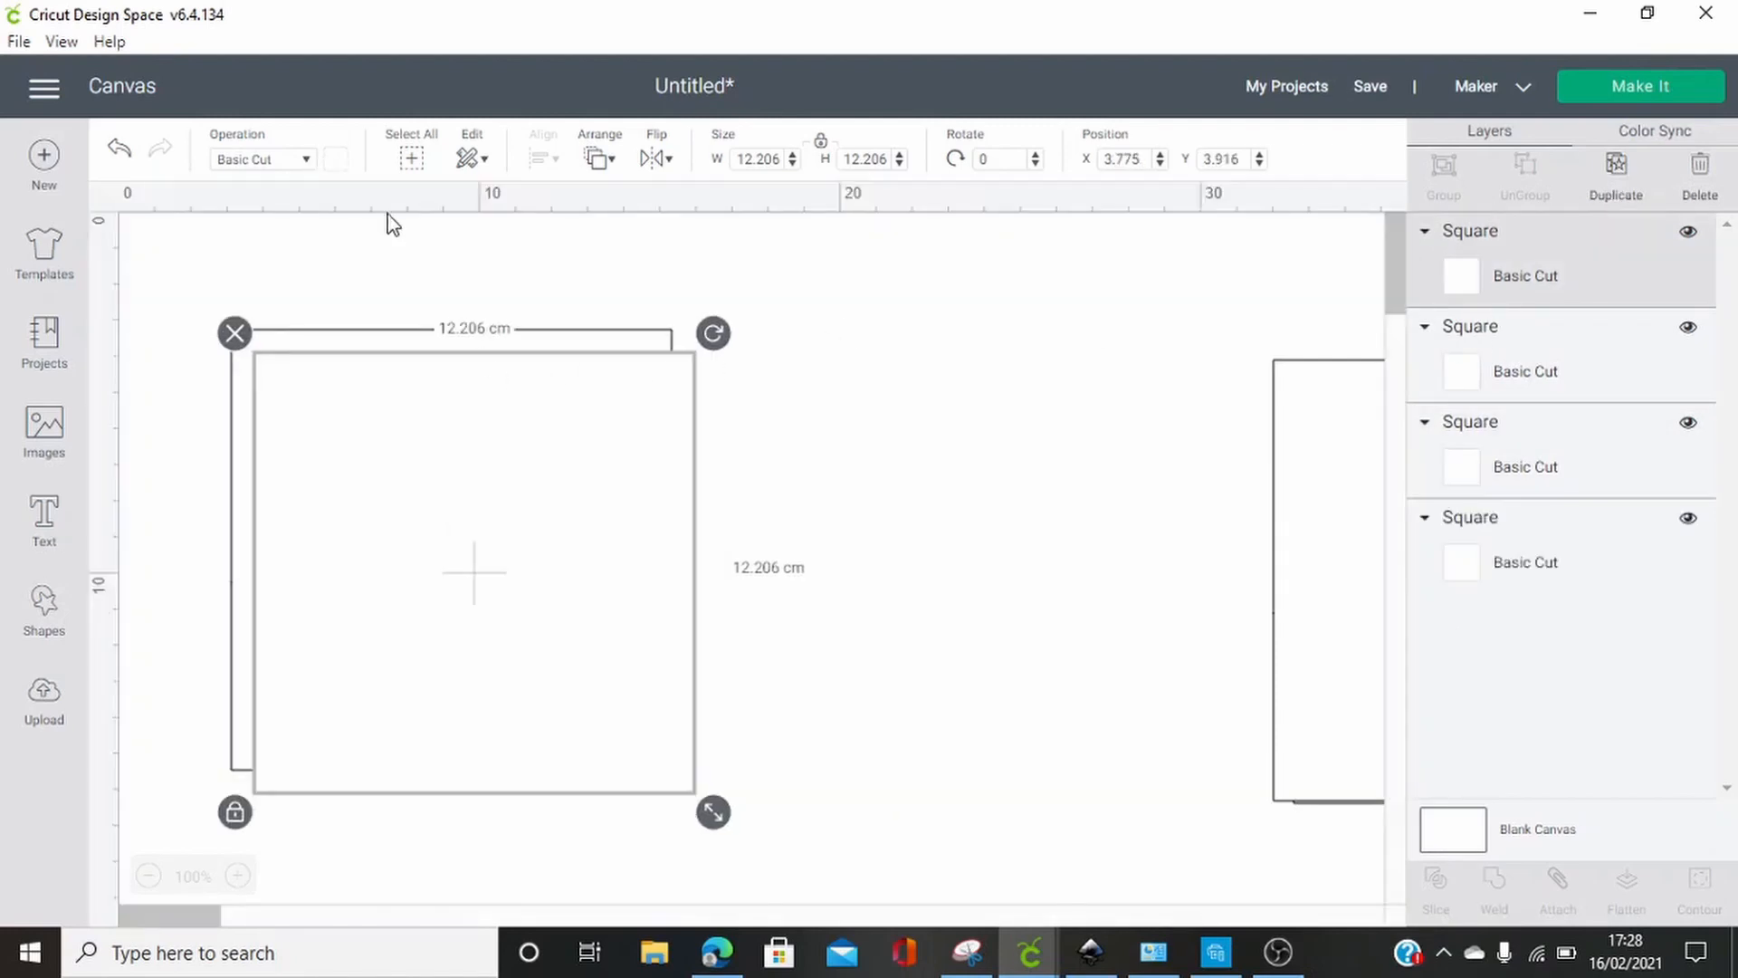
click(335, 160)
click(362, 315)
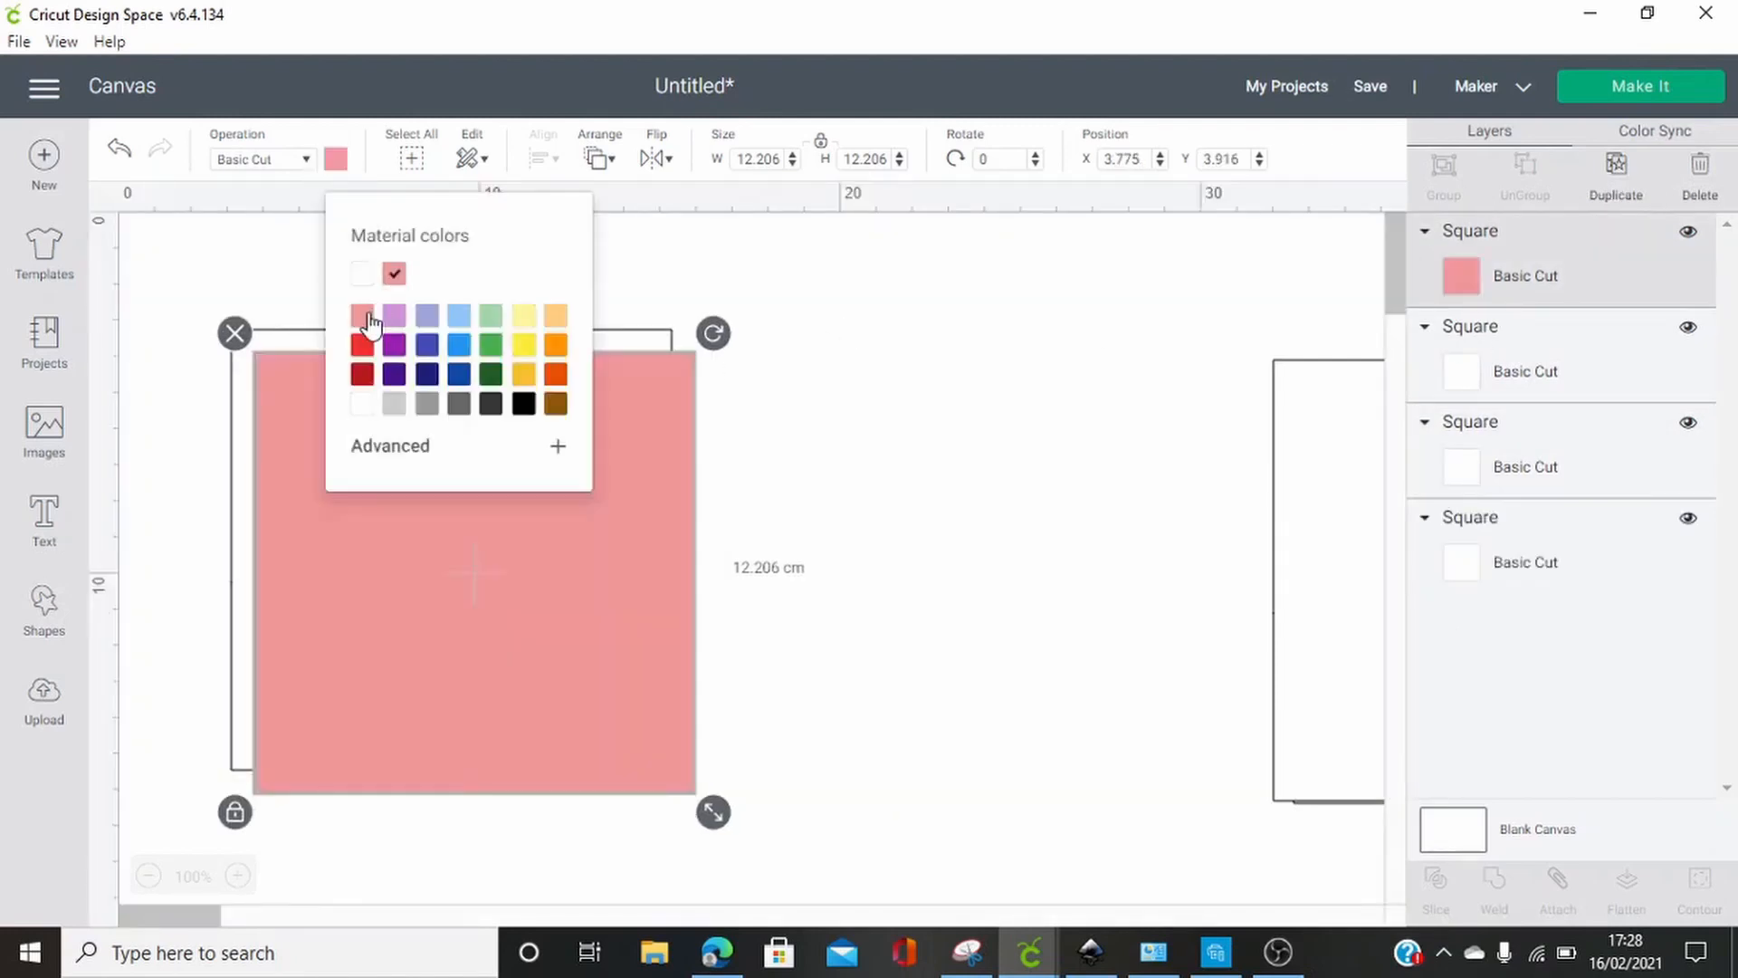
Shrink the light red square to about 9.9 cm per side and place it inside the white square
drag(715, 814, 632, 731)
drag(547, 673, 523, 626)
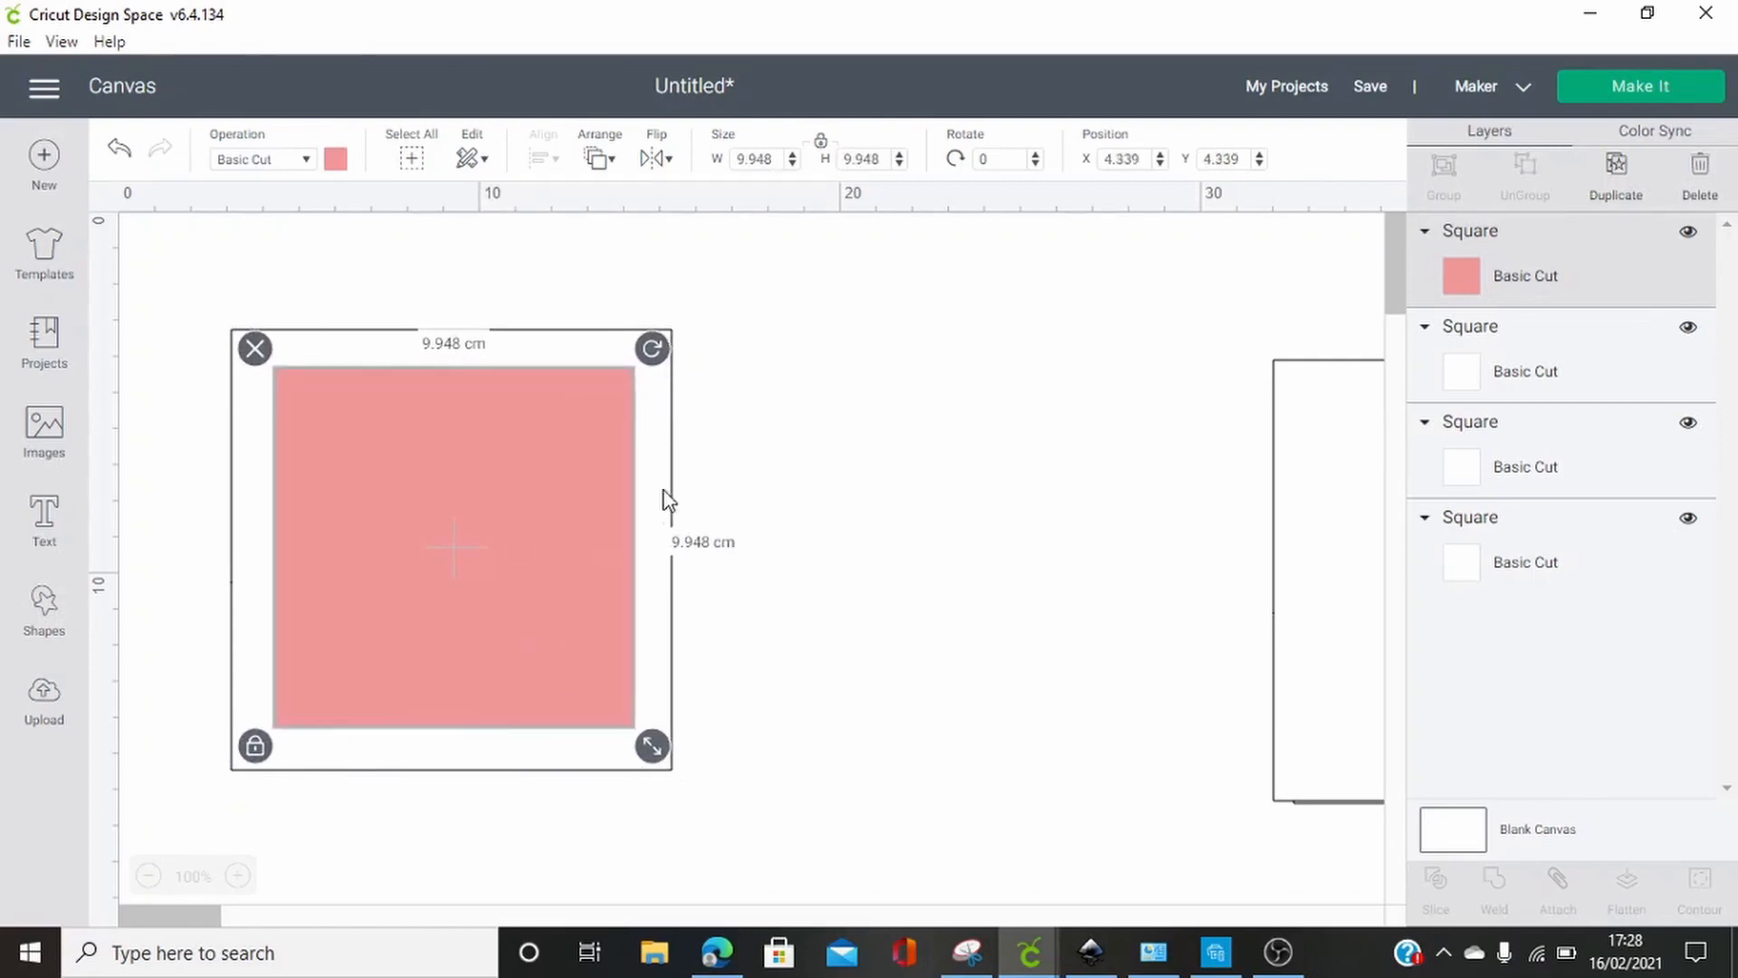
click(794, 468)
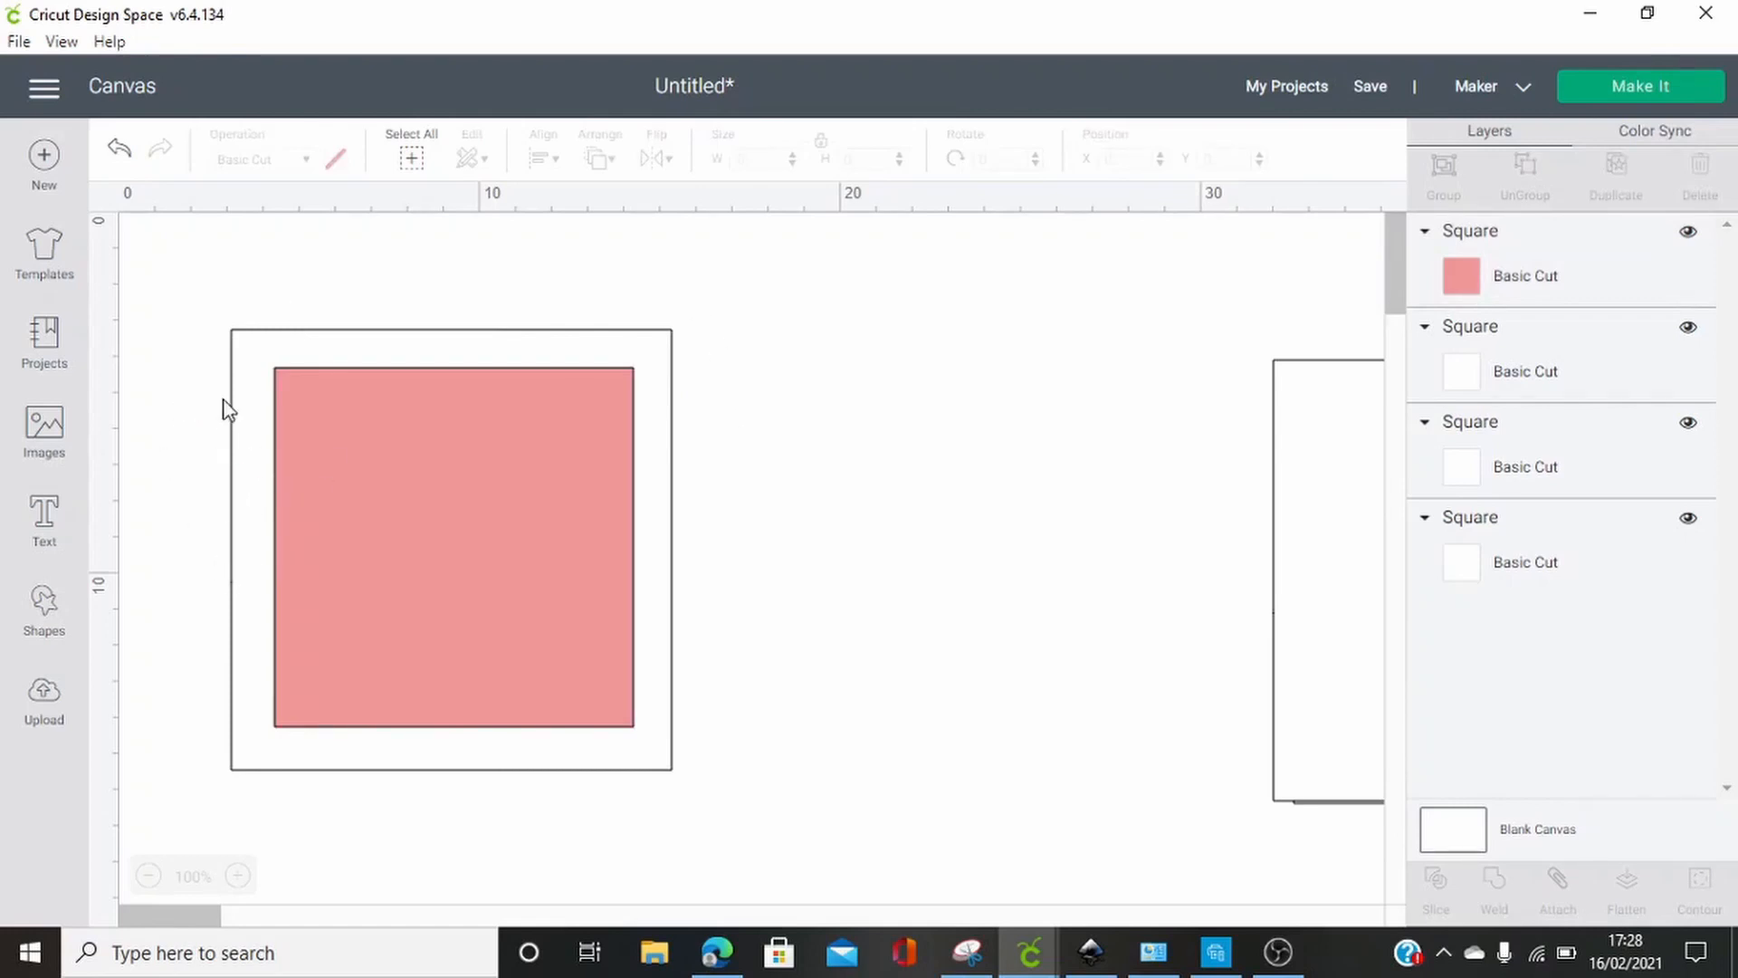
Center the light red square on the white square behind it and slice the two shapes
drag(181, 289, 761, 827)
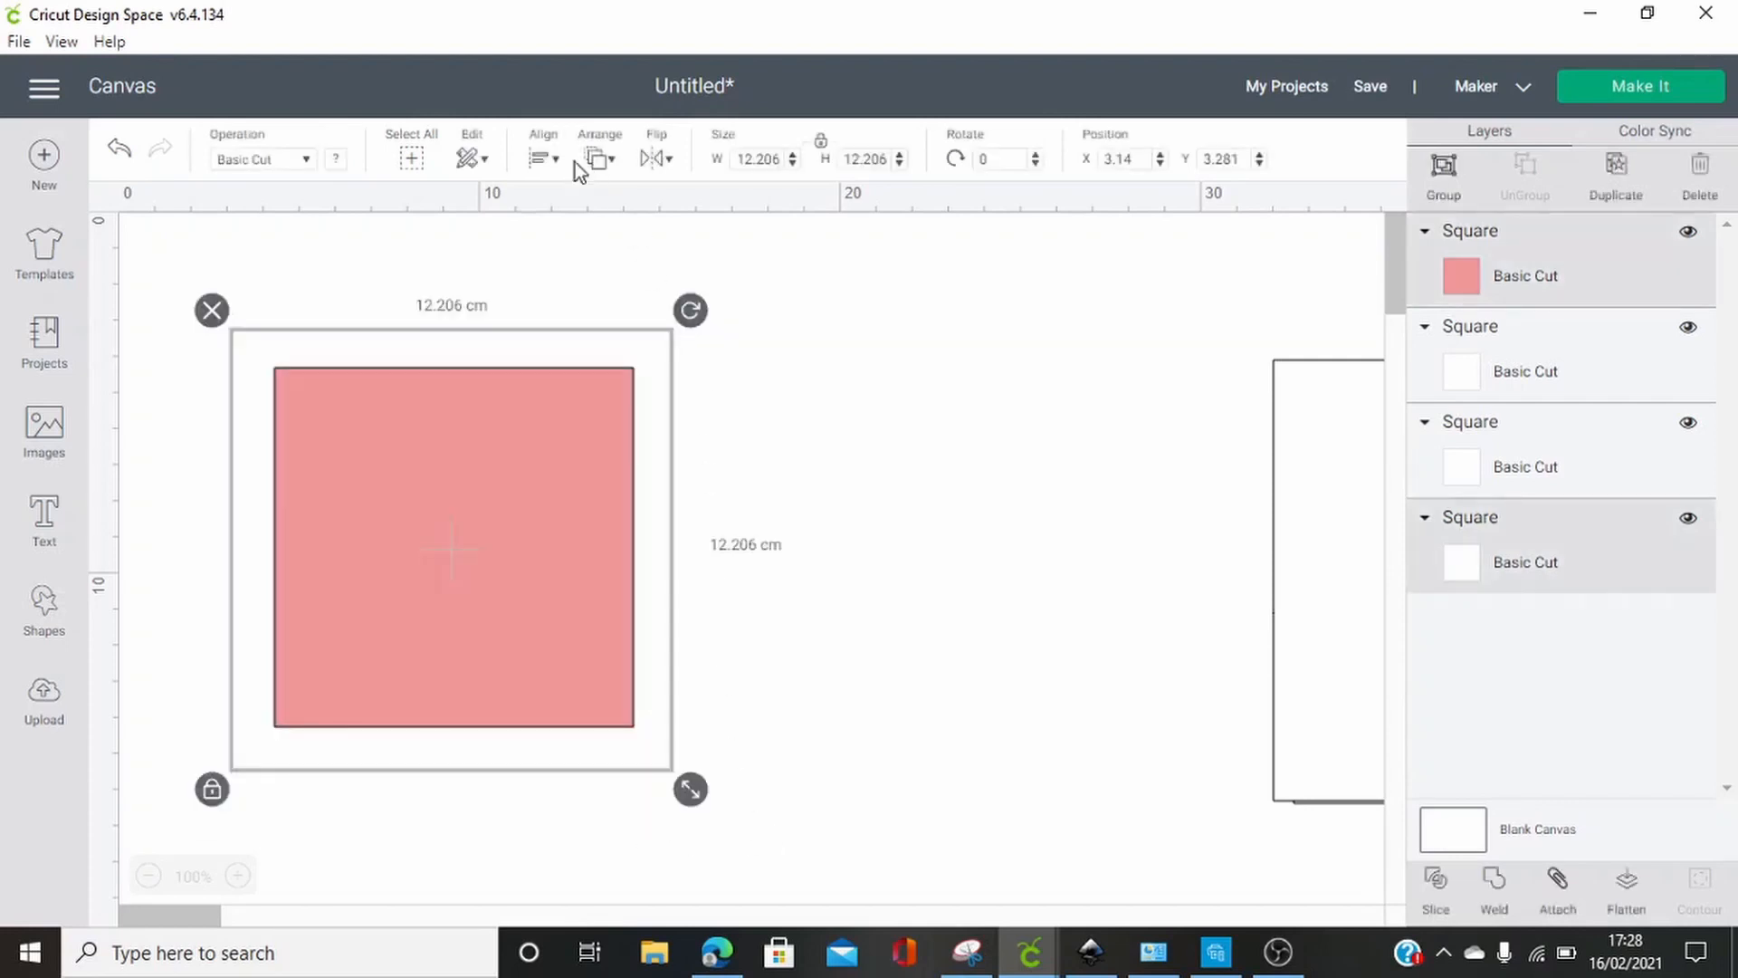
click(543, 159)
click(601, 429)
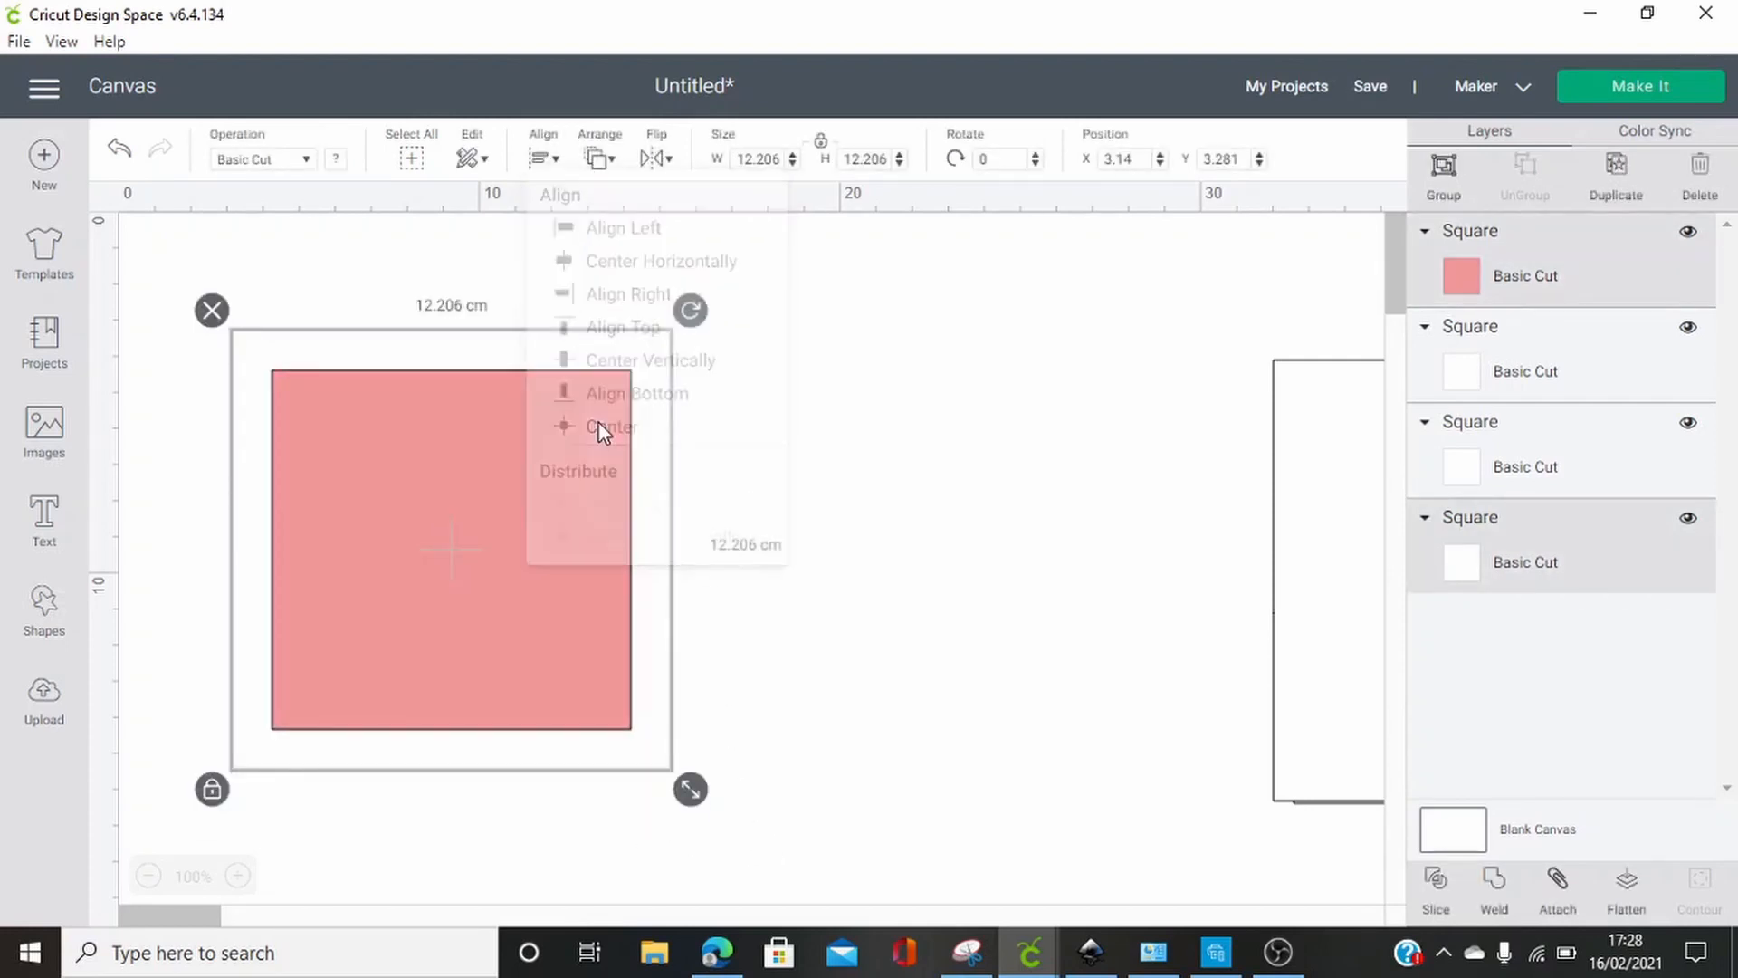
click(1447, 896)
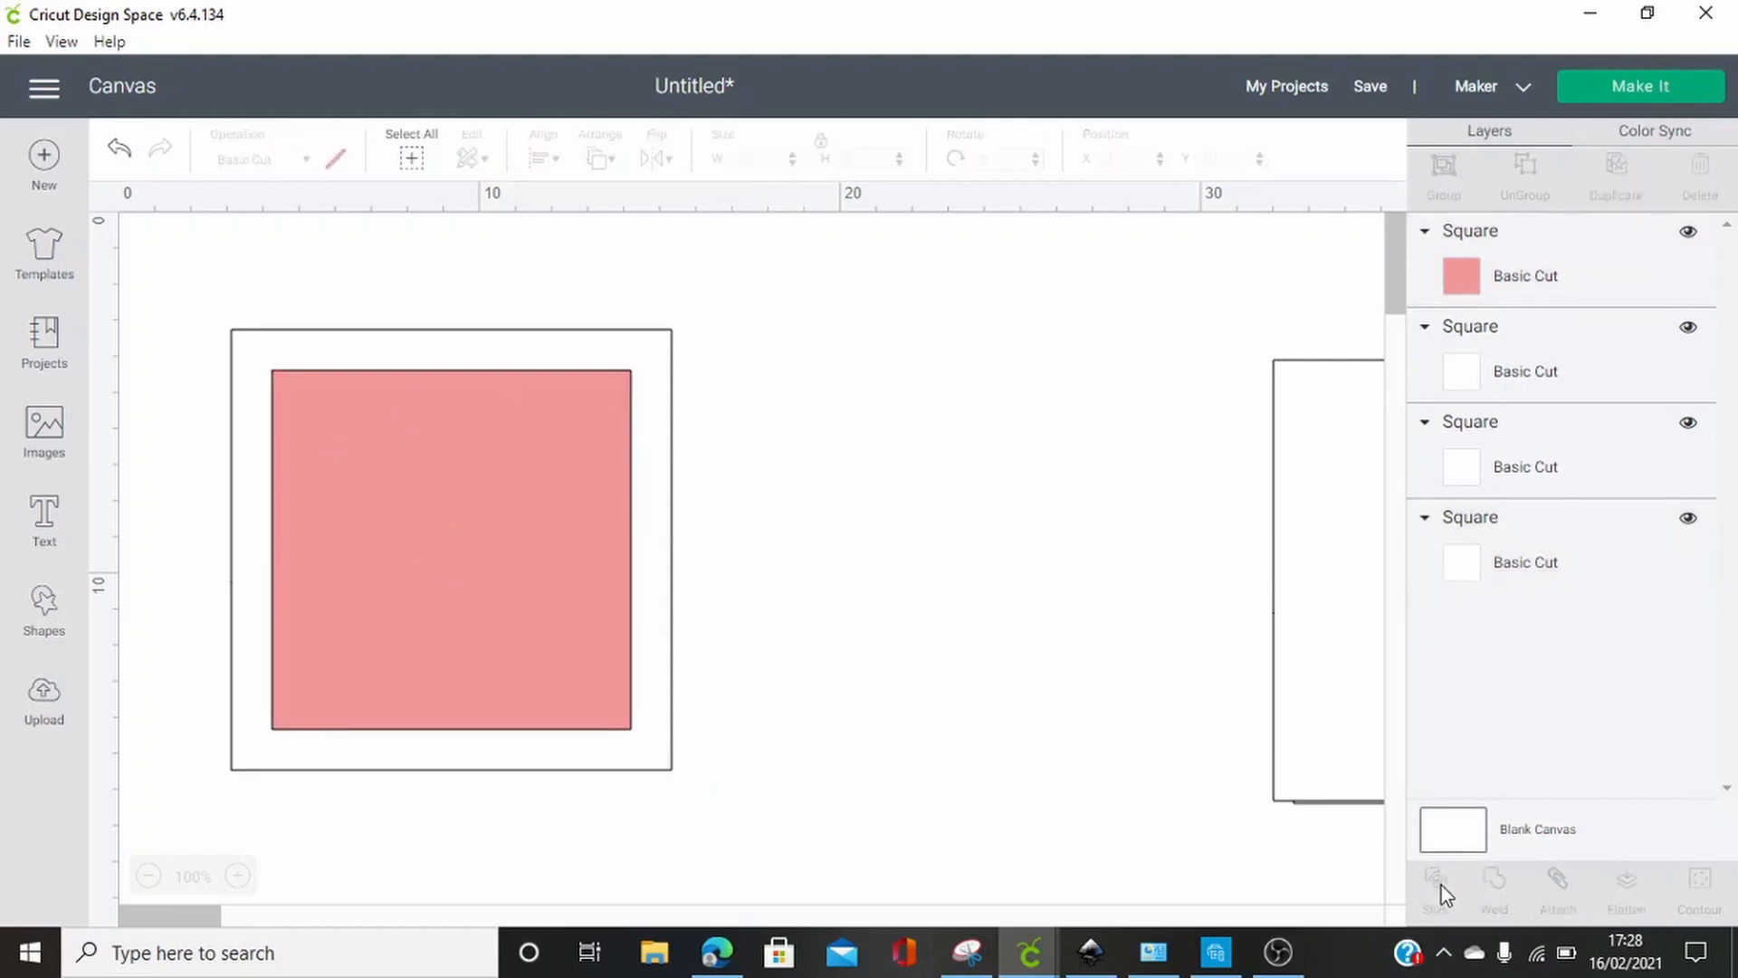
Pull the slice results apart and delete the light red and white inner squares, keeping only the frame
click(472, 546)
drag(471, 541, 875, 576)
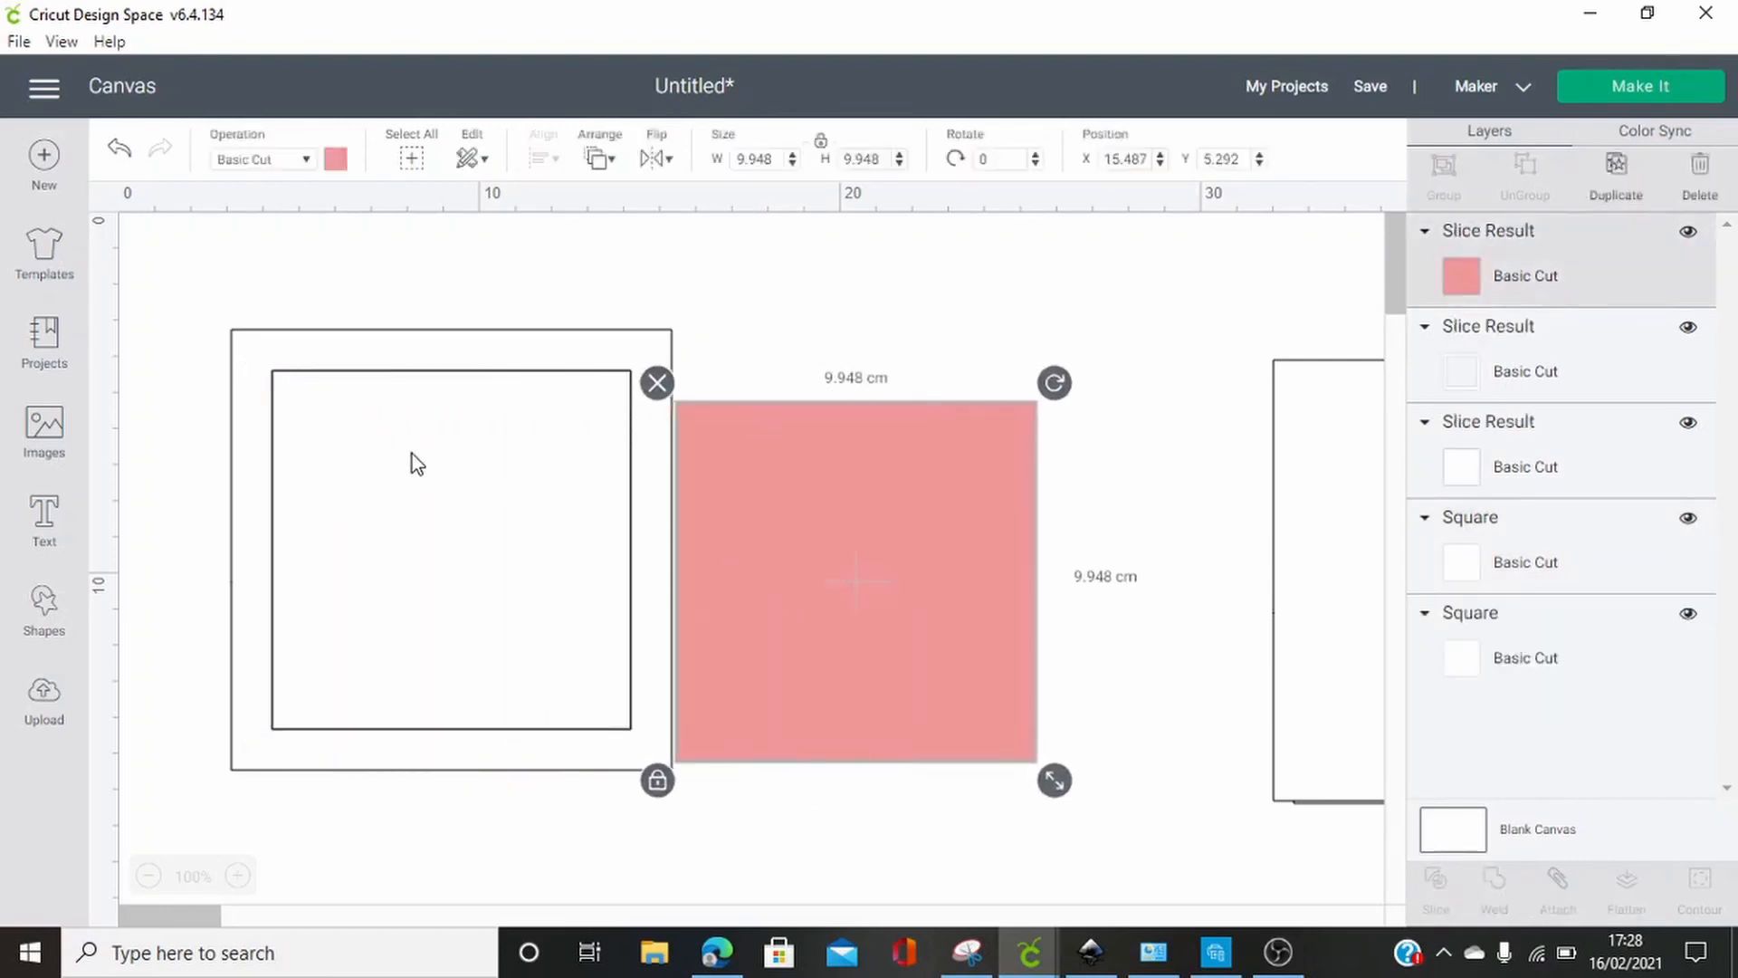
drag(411, 455, 271, 425)
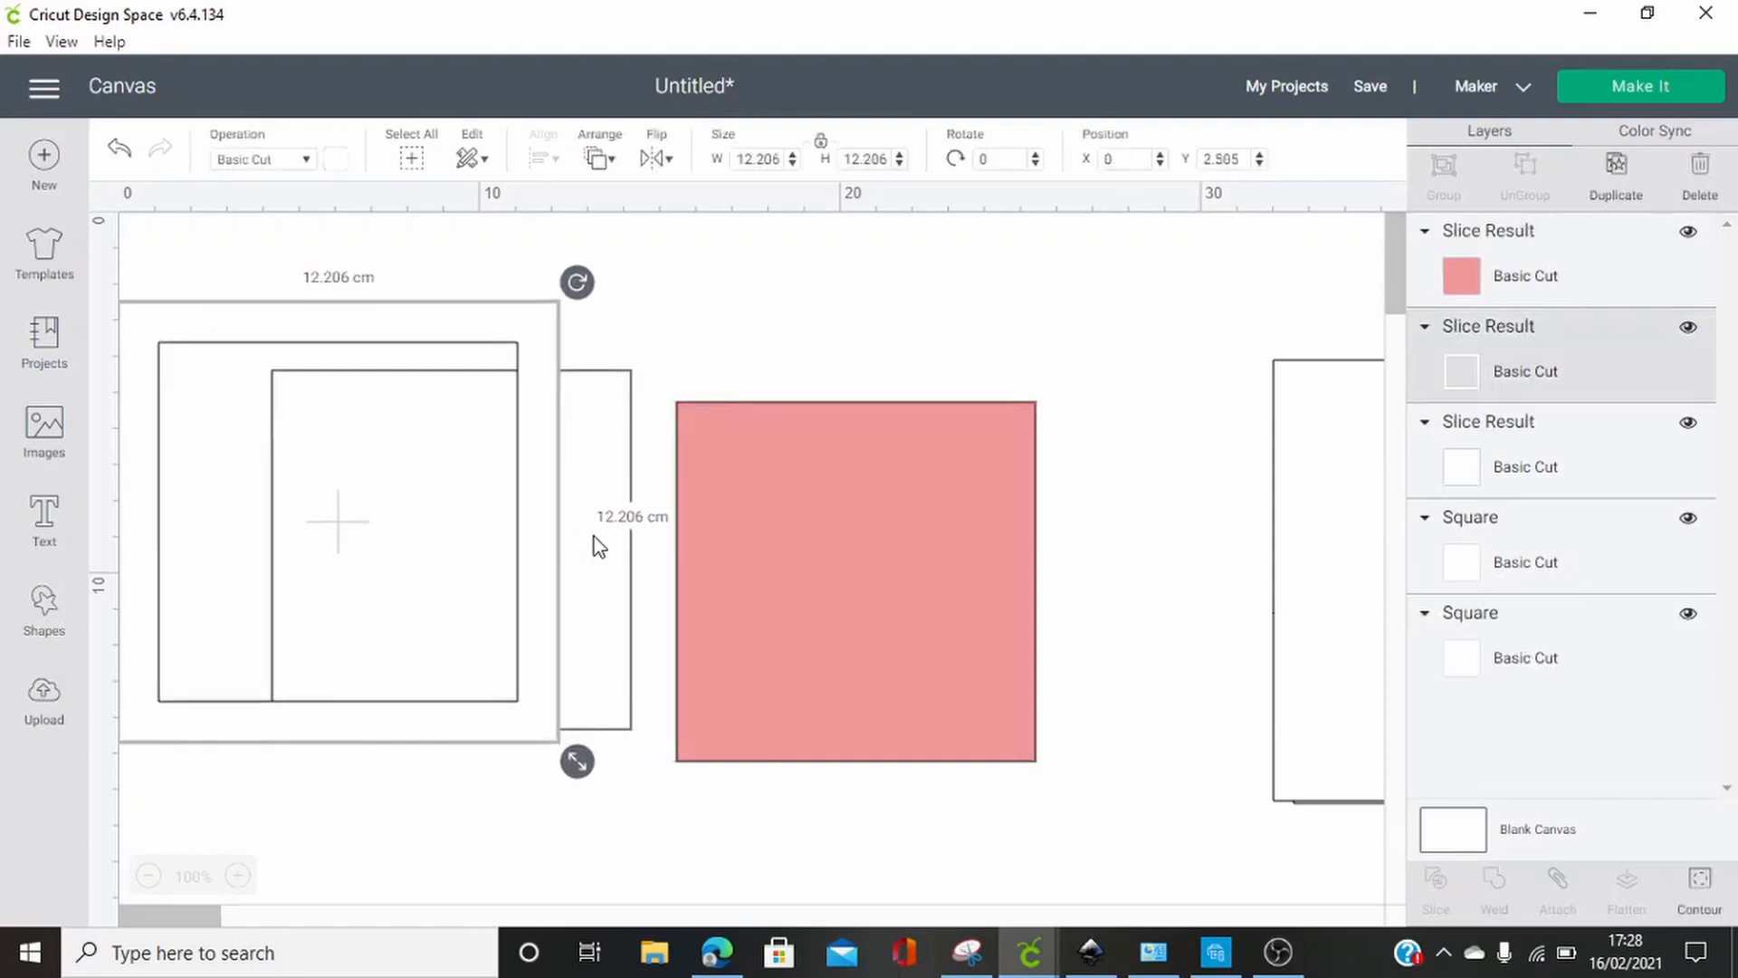
drag(608, 540, 1018, 478)
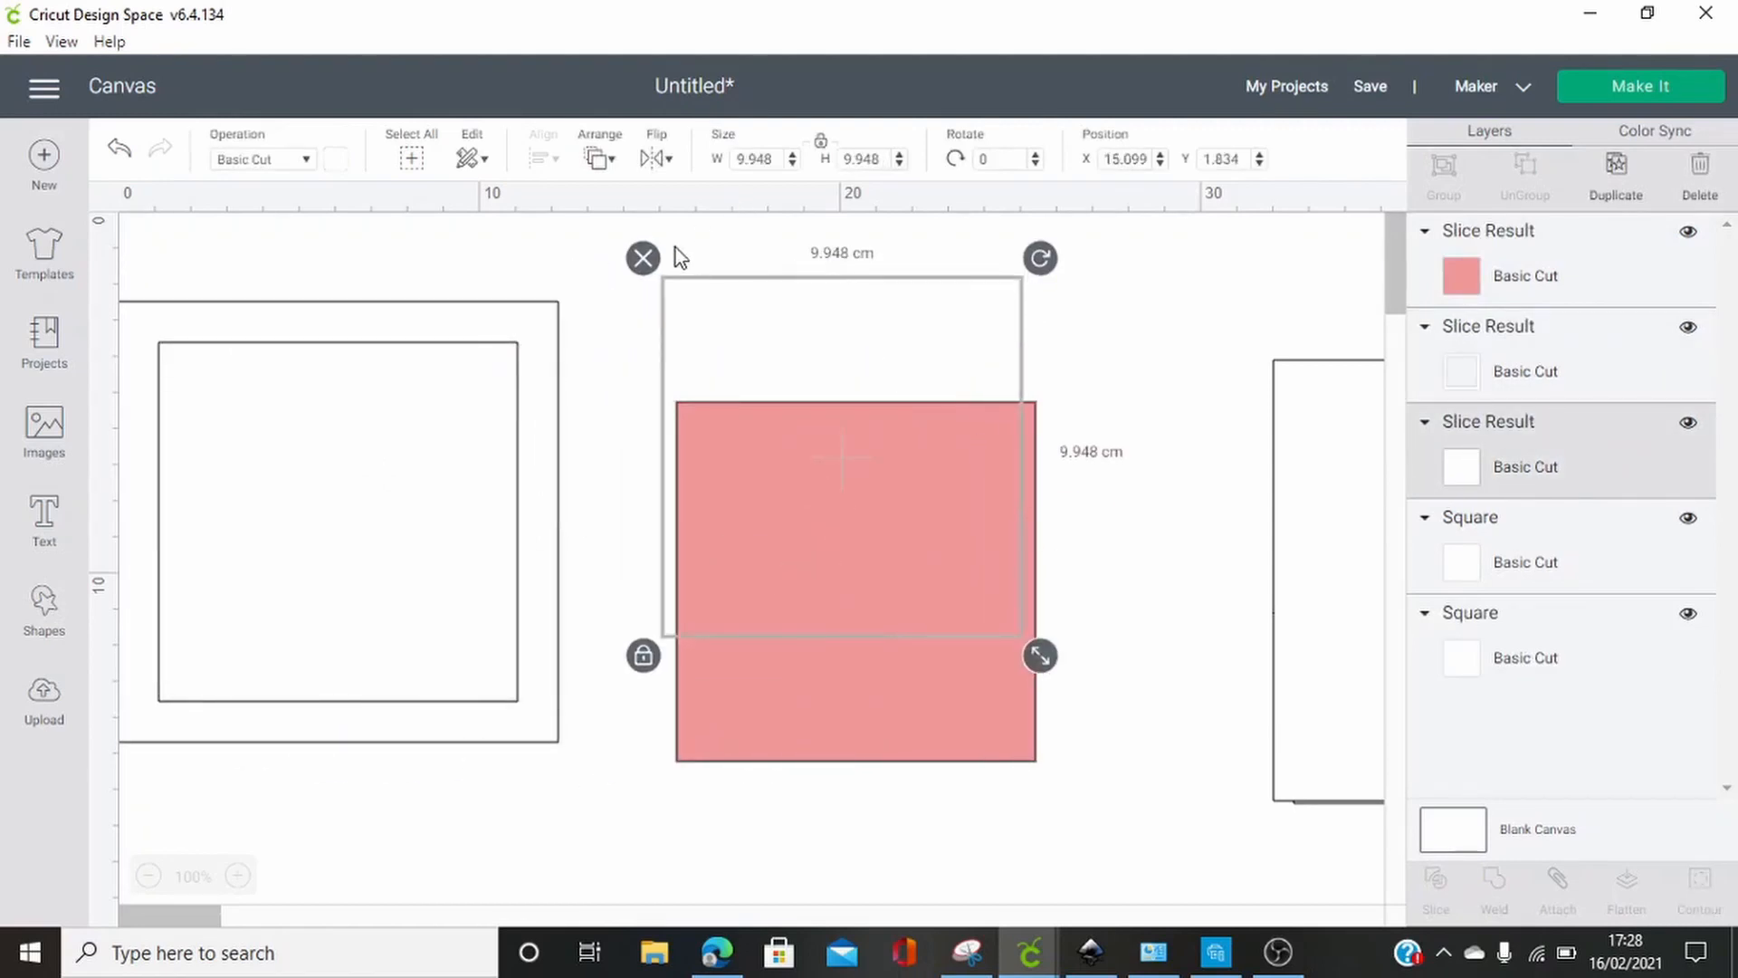
click(643, 258)
click(764, 431)
click(656, 383)
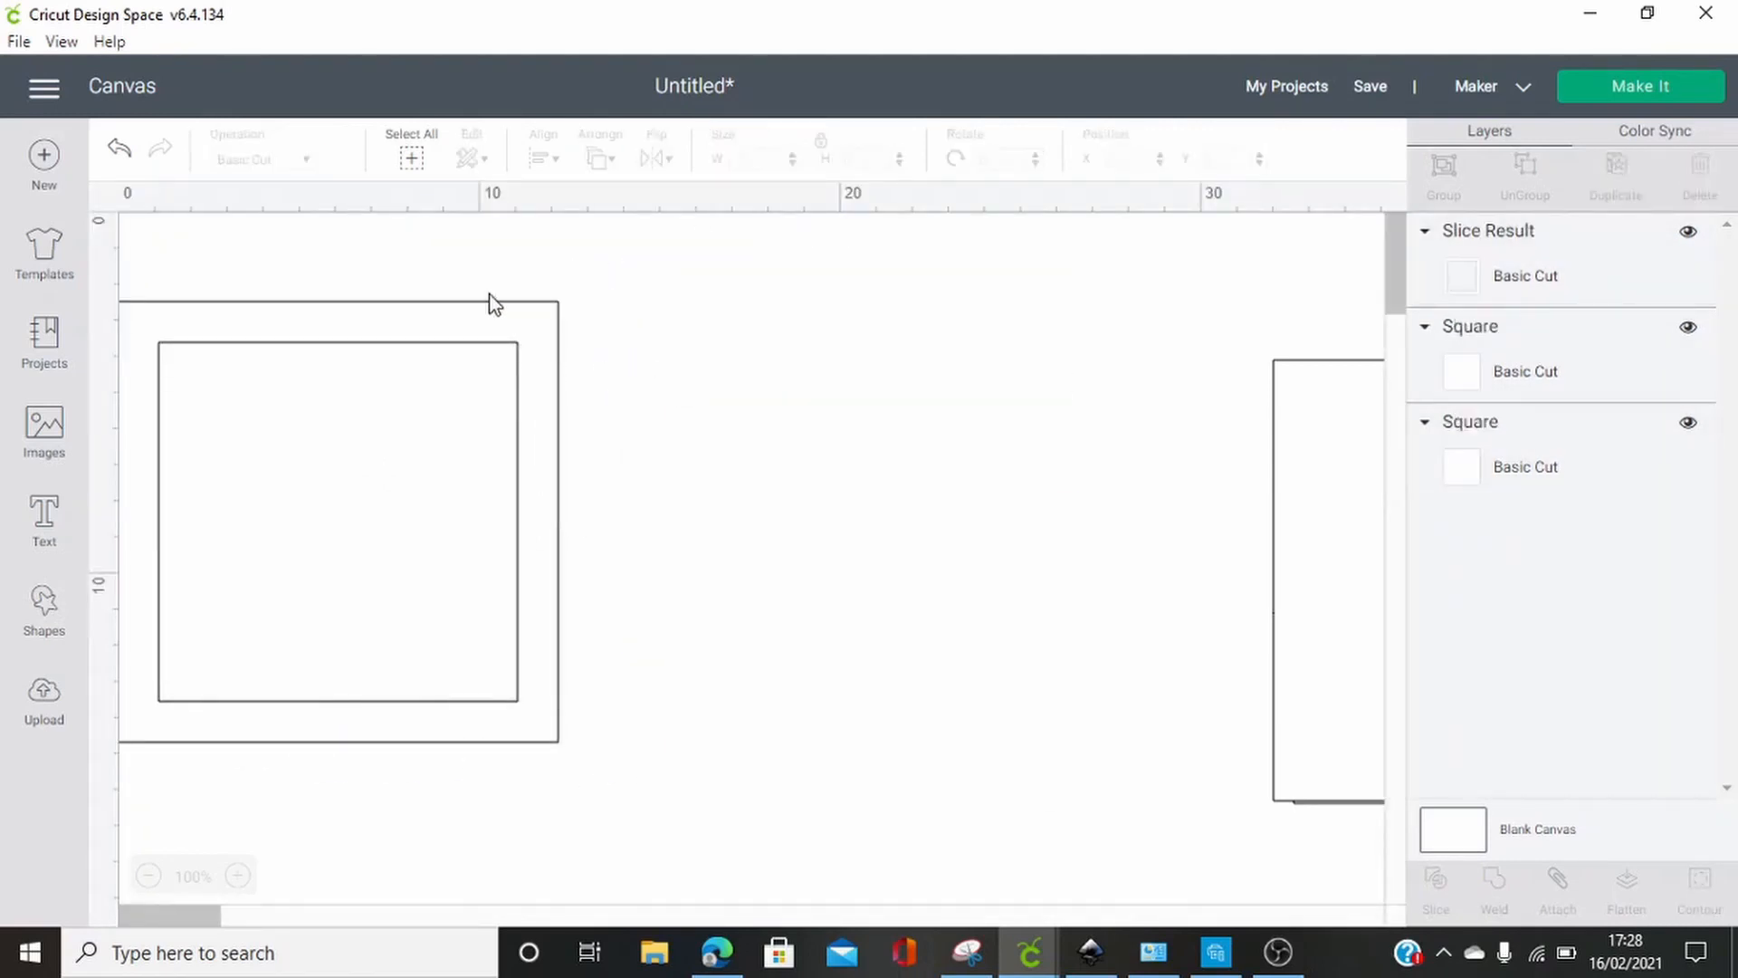
Move the square frame fully onto the canvas, near its upper-left corner
drag(493, 303, 648, 365)
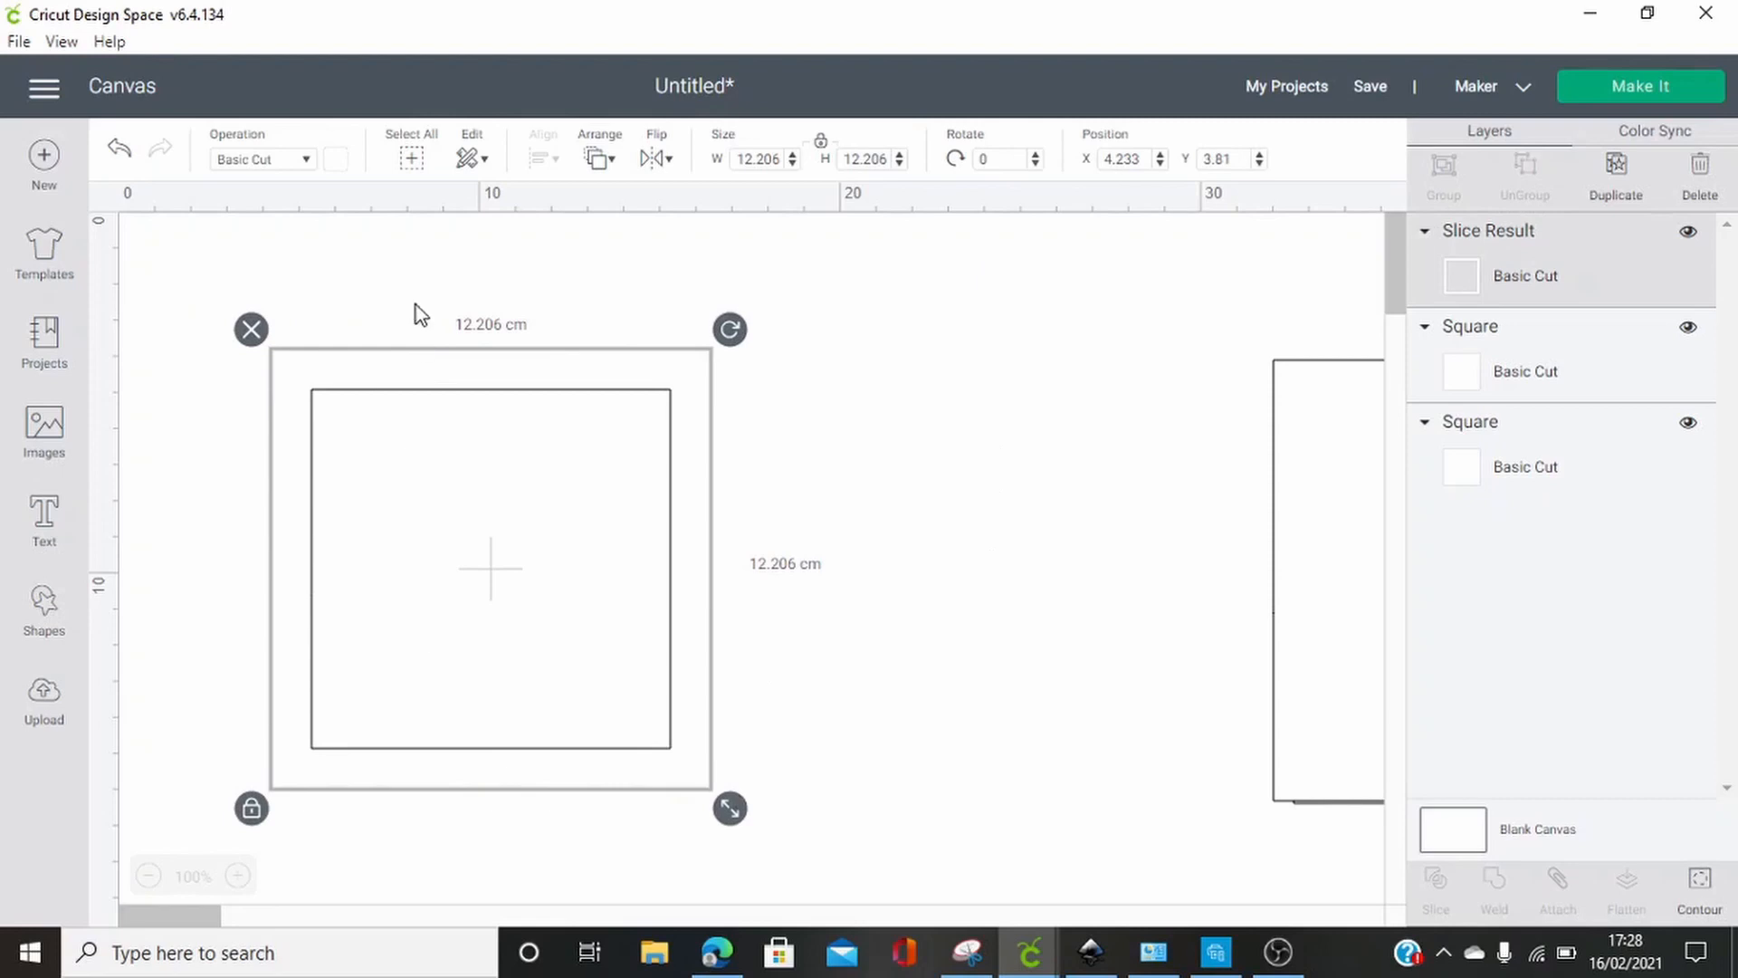
drag(361, 377, 318, 308)
click(724, 372)
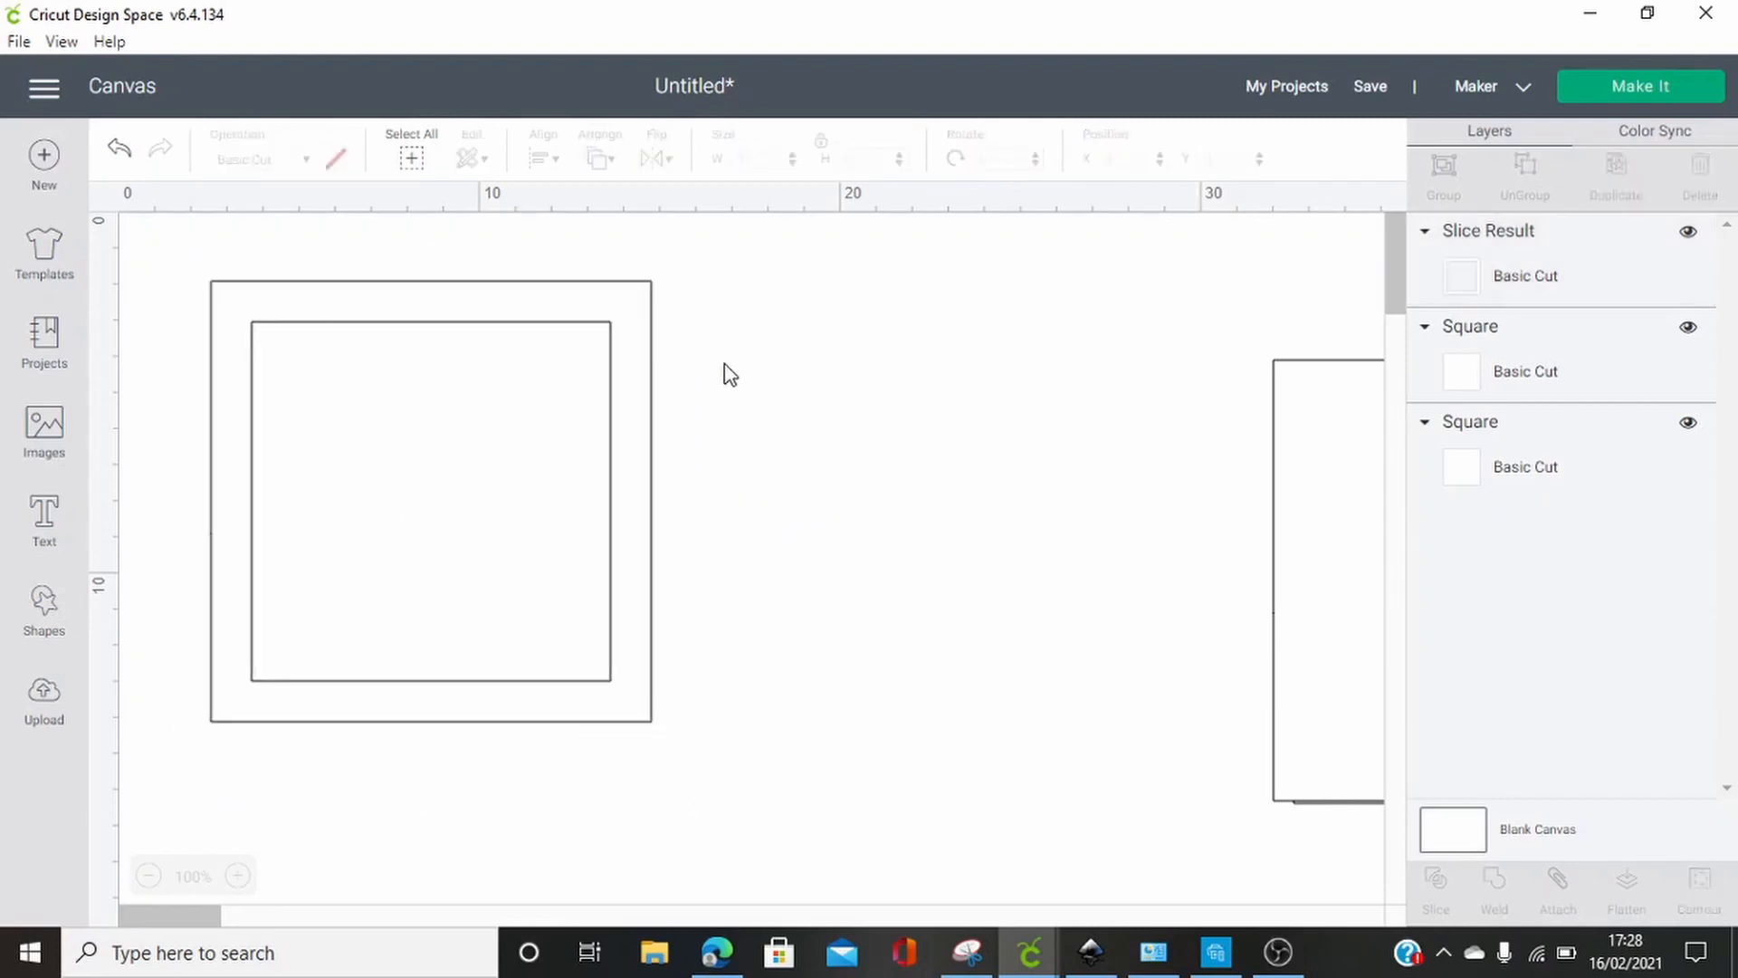
Add the text "Happy", enlarge it to about 12.7 cm wide and place it just right of the frame
click(45, 529)
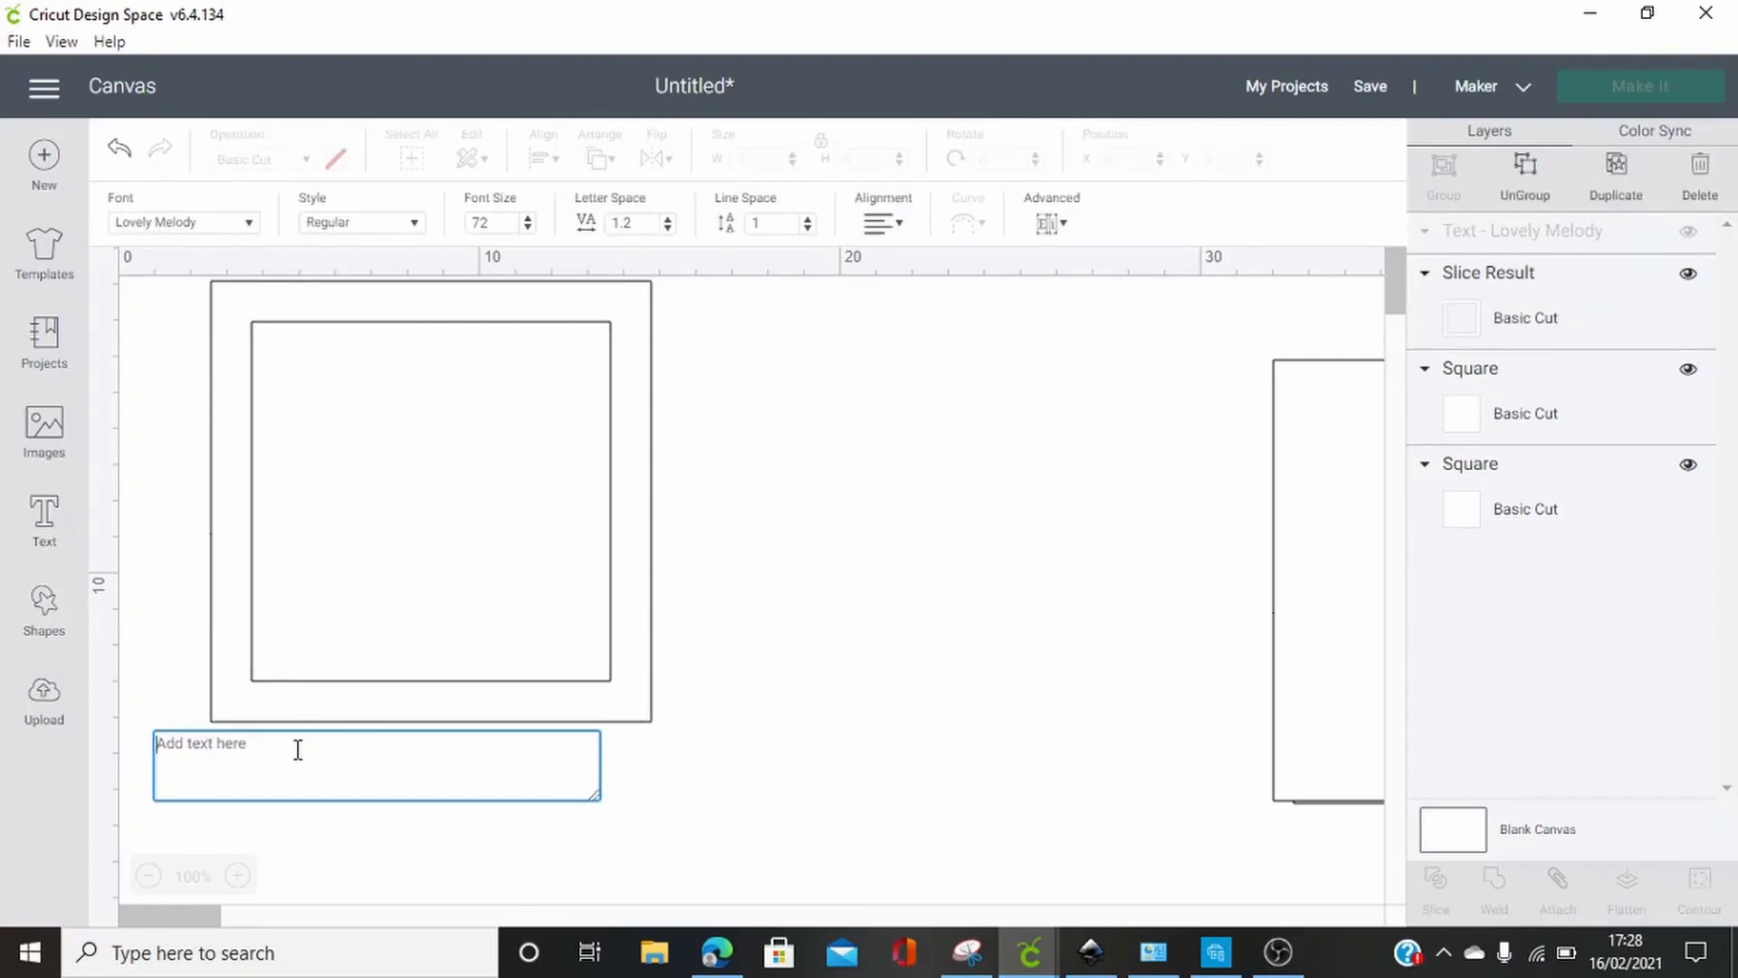
text(H)
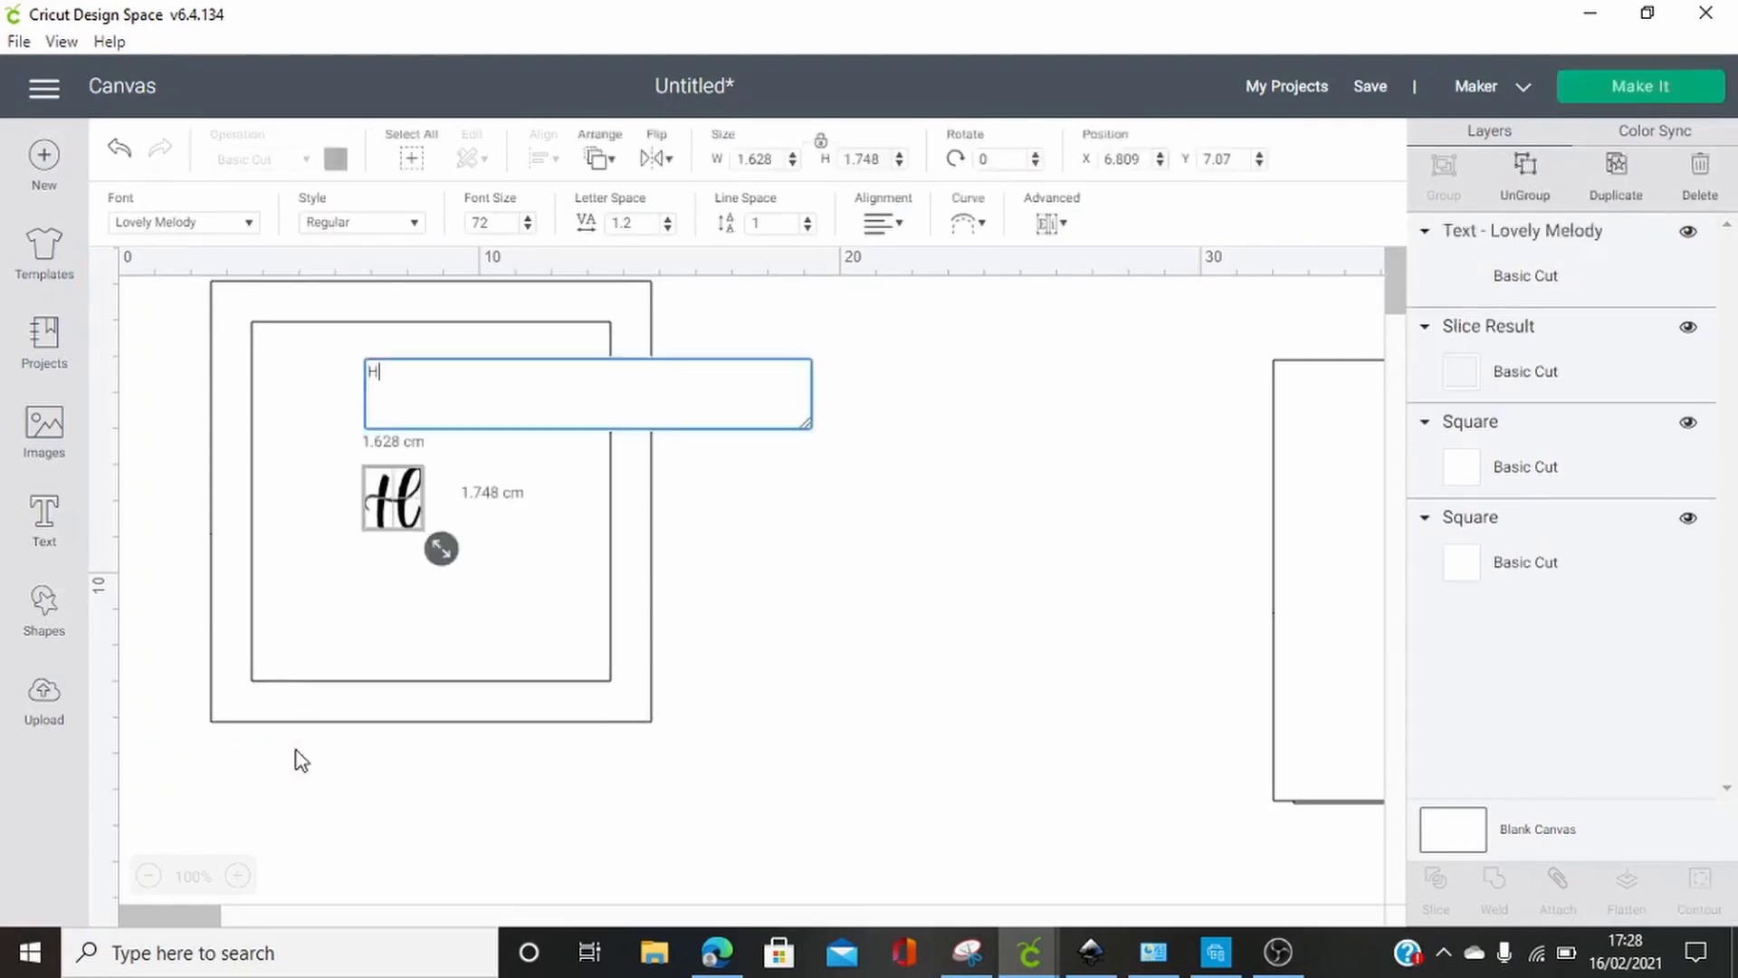
text(appy)
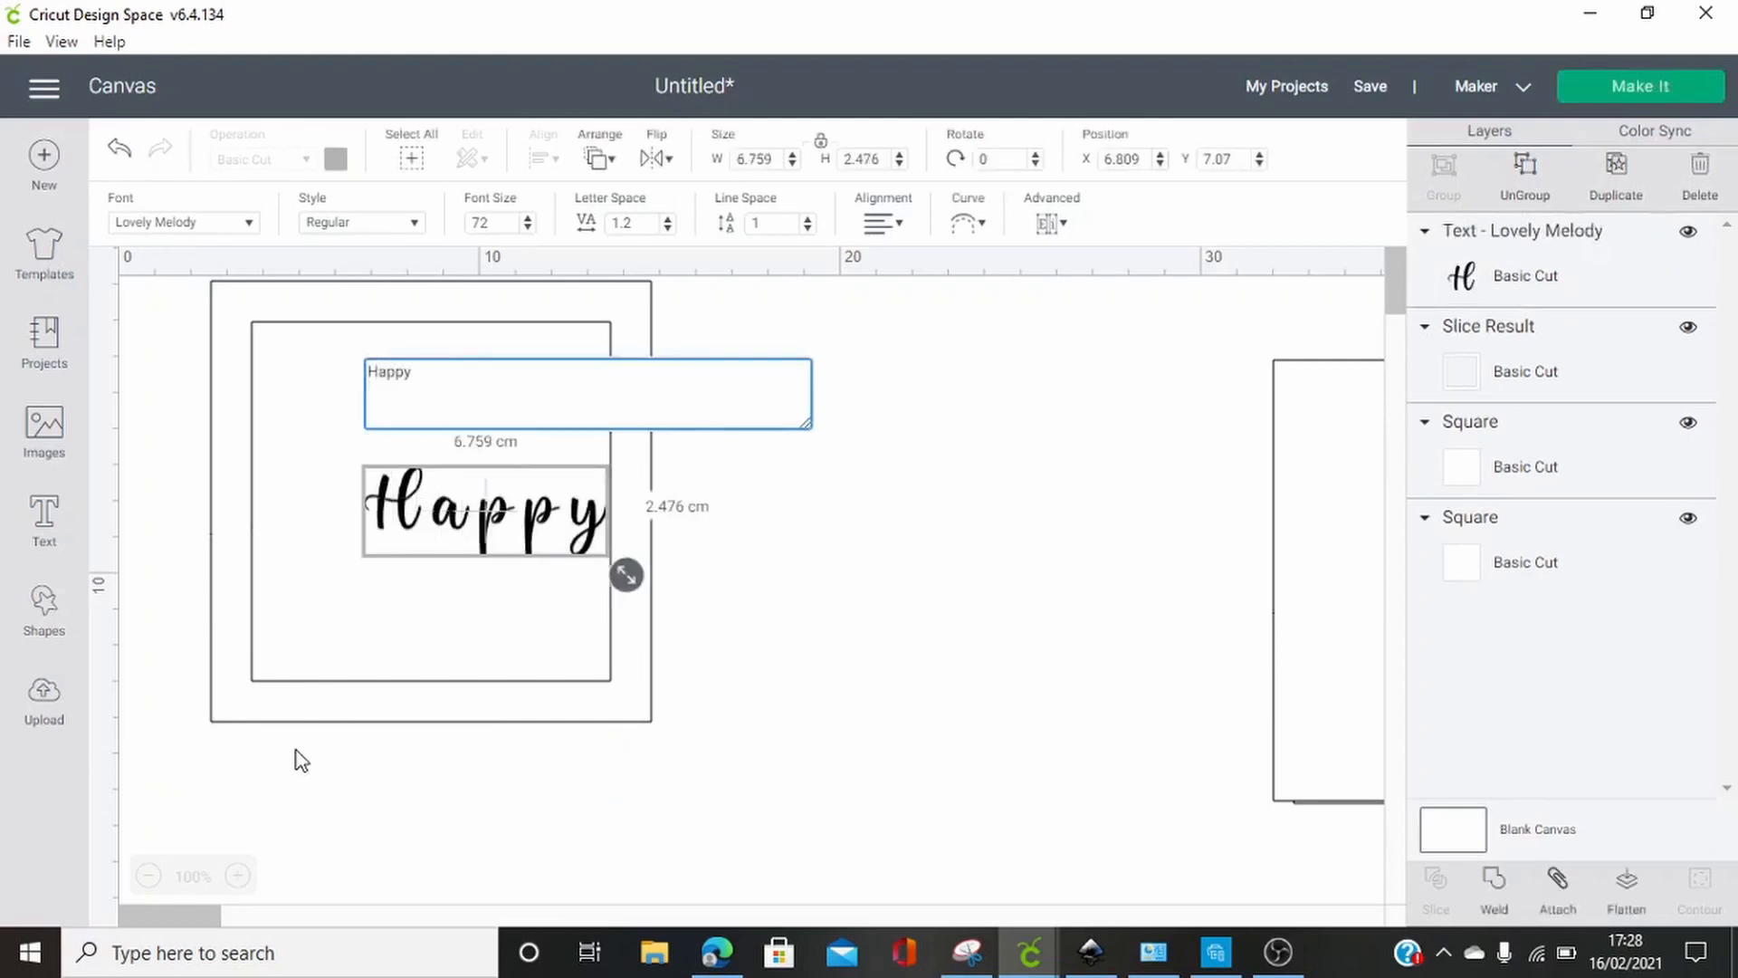
drag(627, 574, 865, 654)
drag(752, 558, 1059, 550)
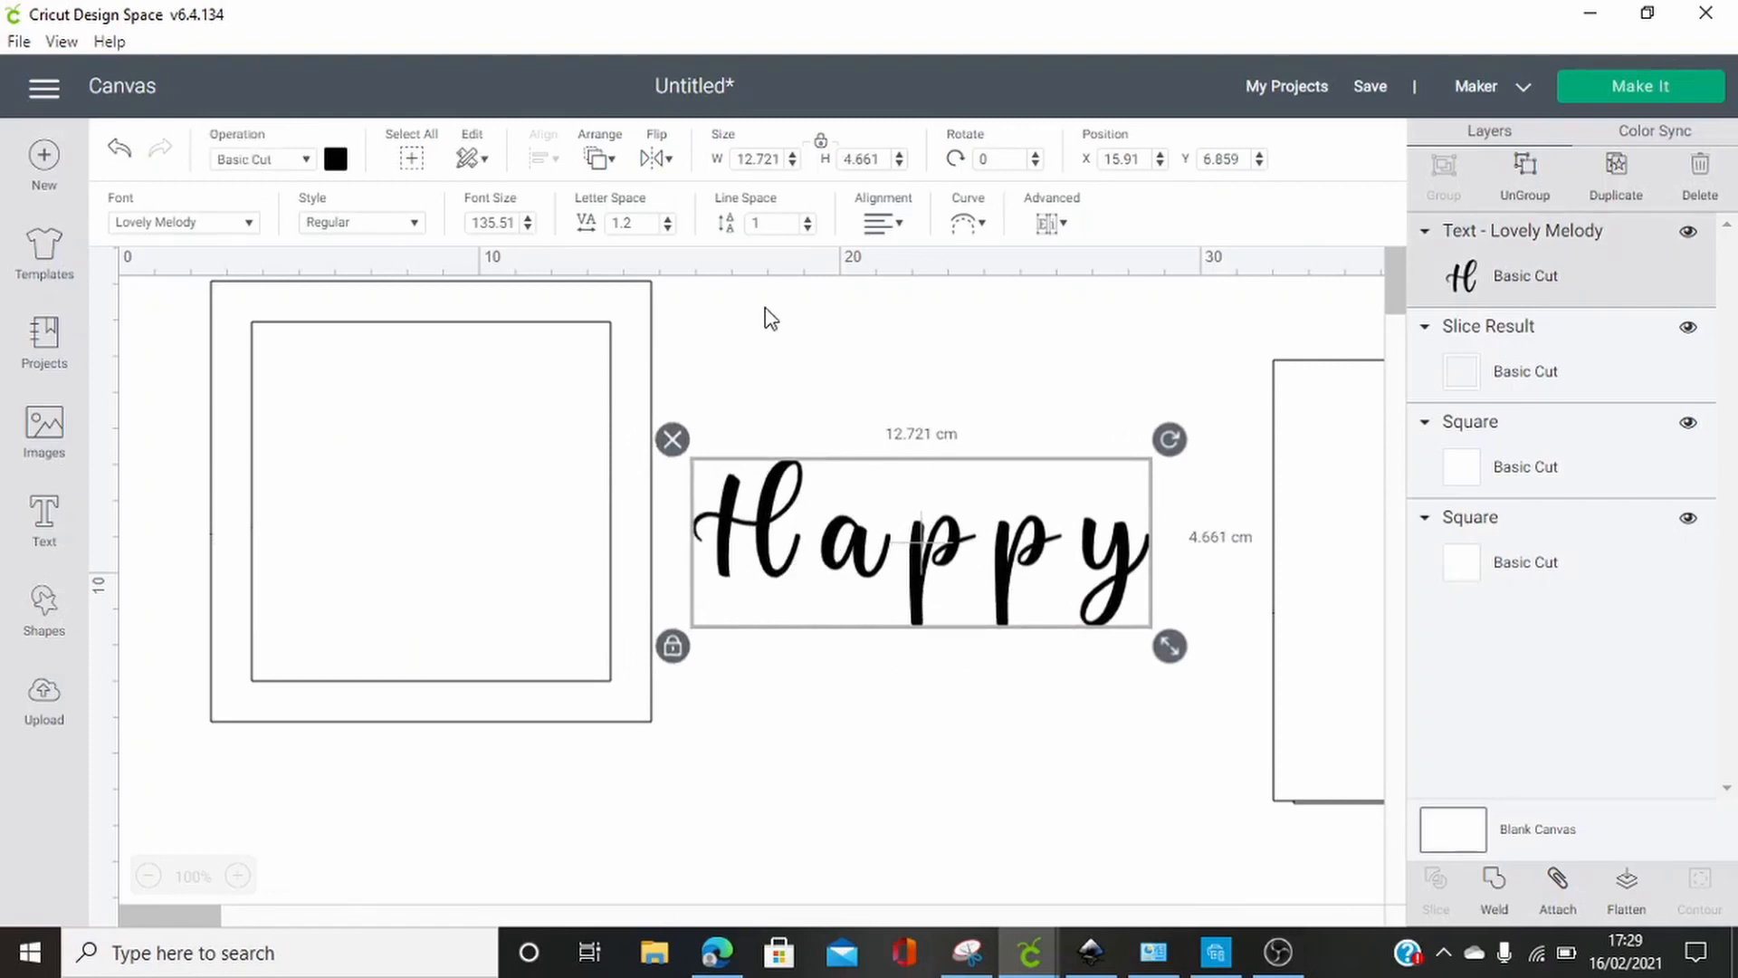
Reduce the letter space of the "Happy" text to -0.8 so the letters join
click(668, 227)
click(667, 227)
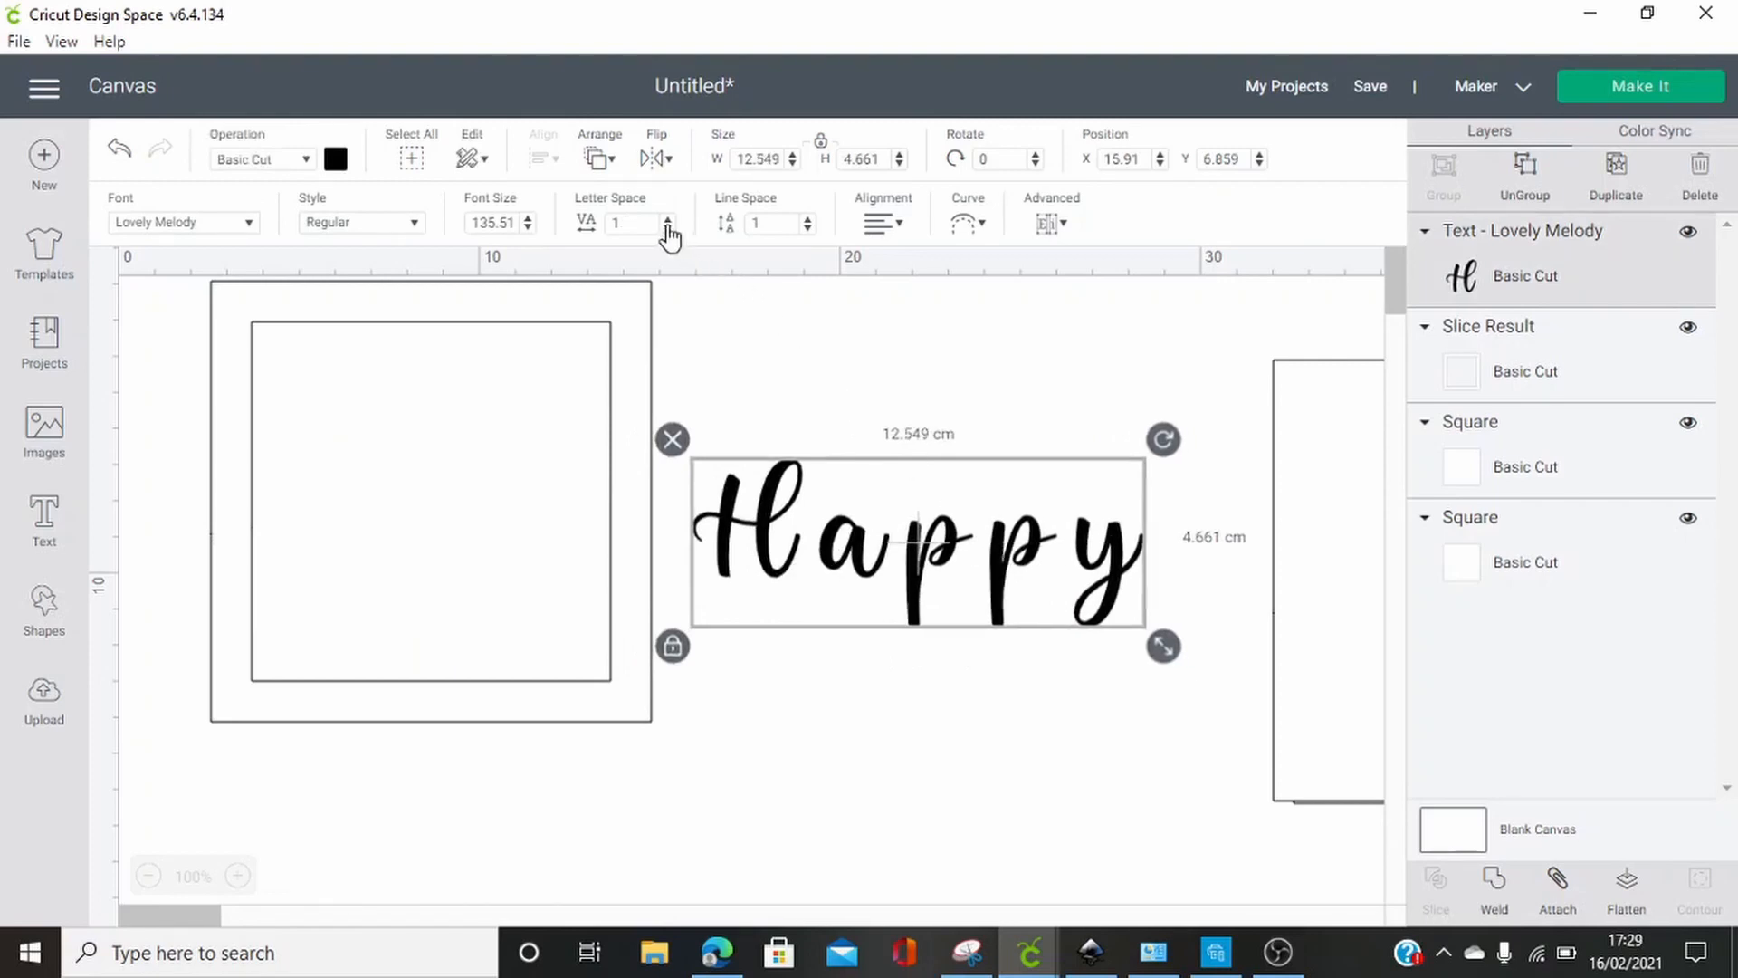
click(668, 227)
click(668, 228)
click(668, 228)
click(668, 227)
click(667, 228)
click(667, 227)
click(667, 227)
click(668, 227)
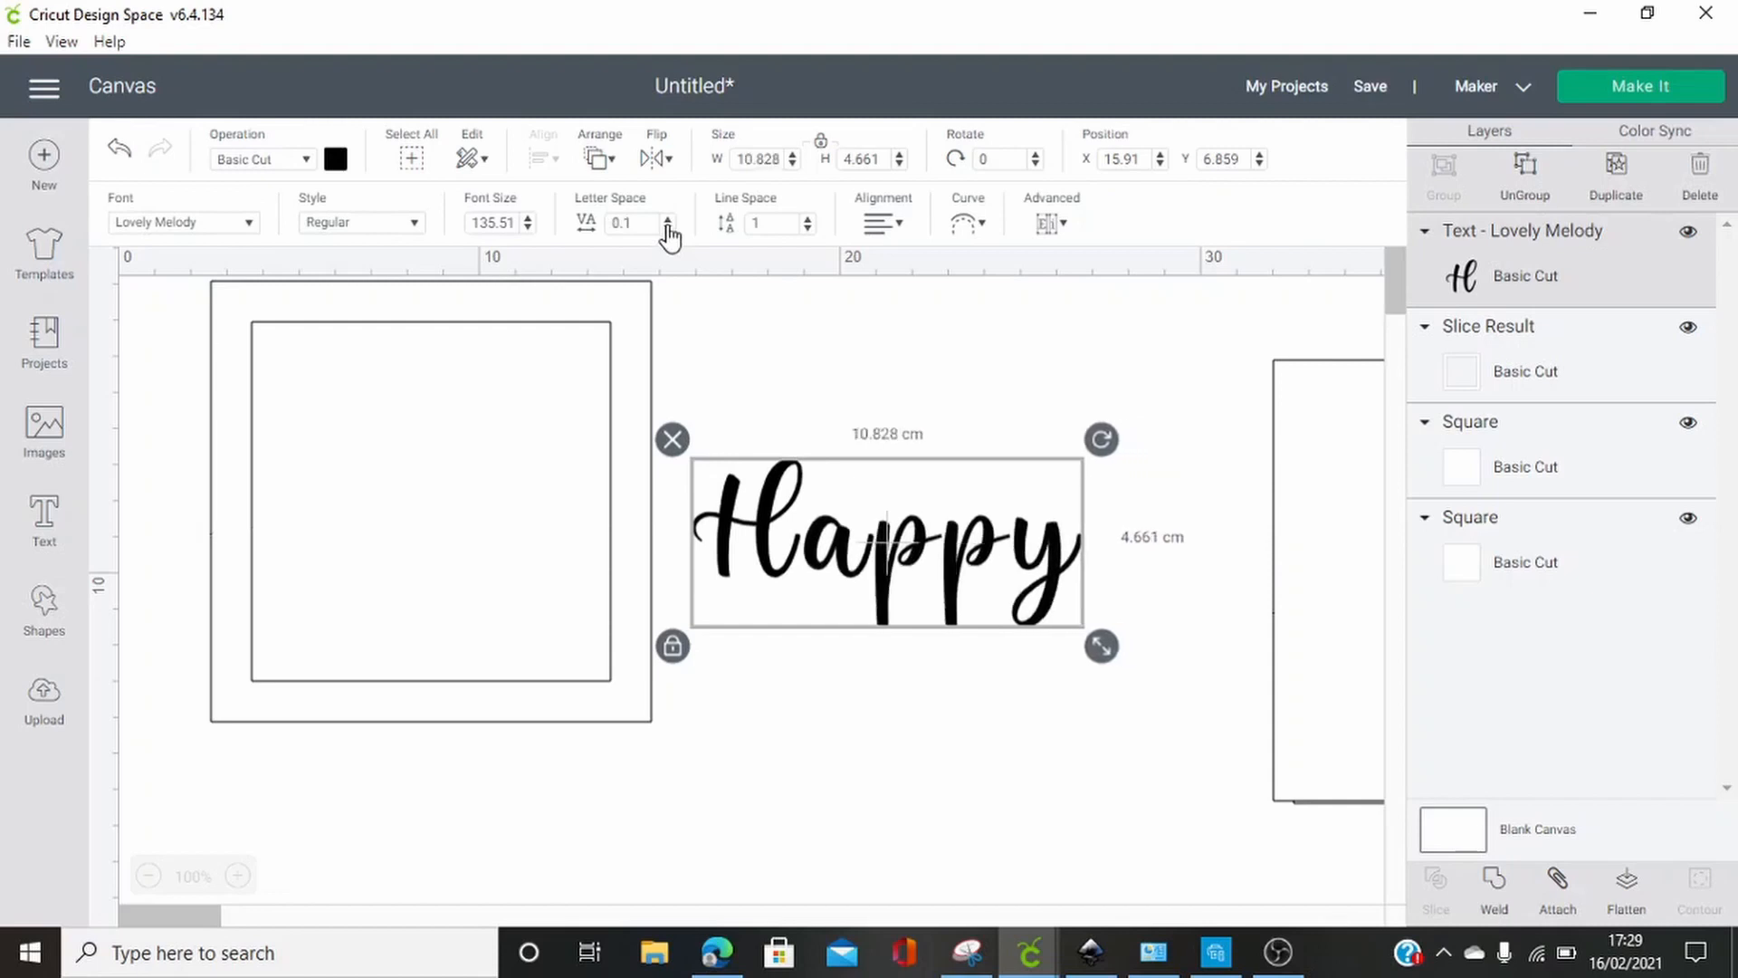
click(667, 227)
click(667, 227)
click(668, 227)
click(667, 228)
click(667, 227)
click(667, 227)
click(667, 227)
click(667, 227)
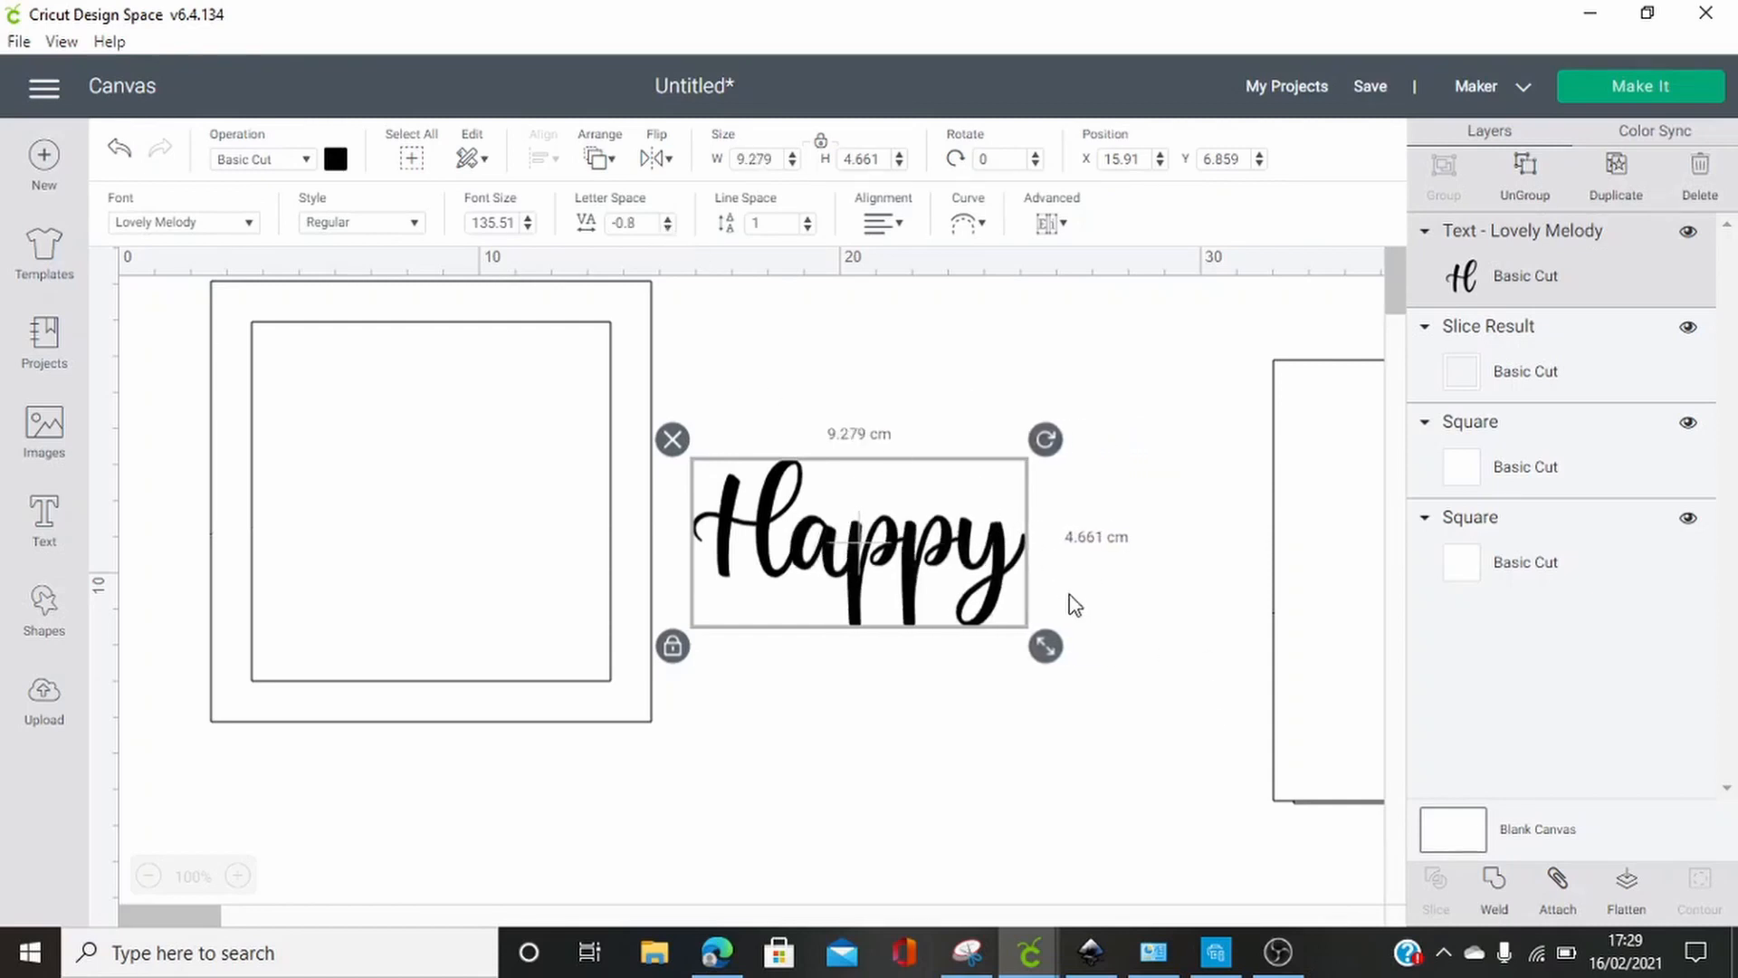
Place "Happy" over the upper part of the frame and enlarge it to about 11.3 cm wide, overlapping both side borders
drag(1021, 590, 541, 477)
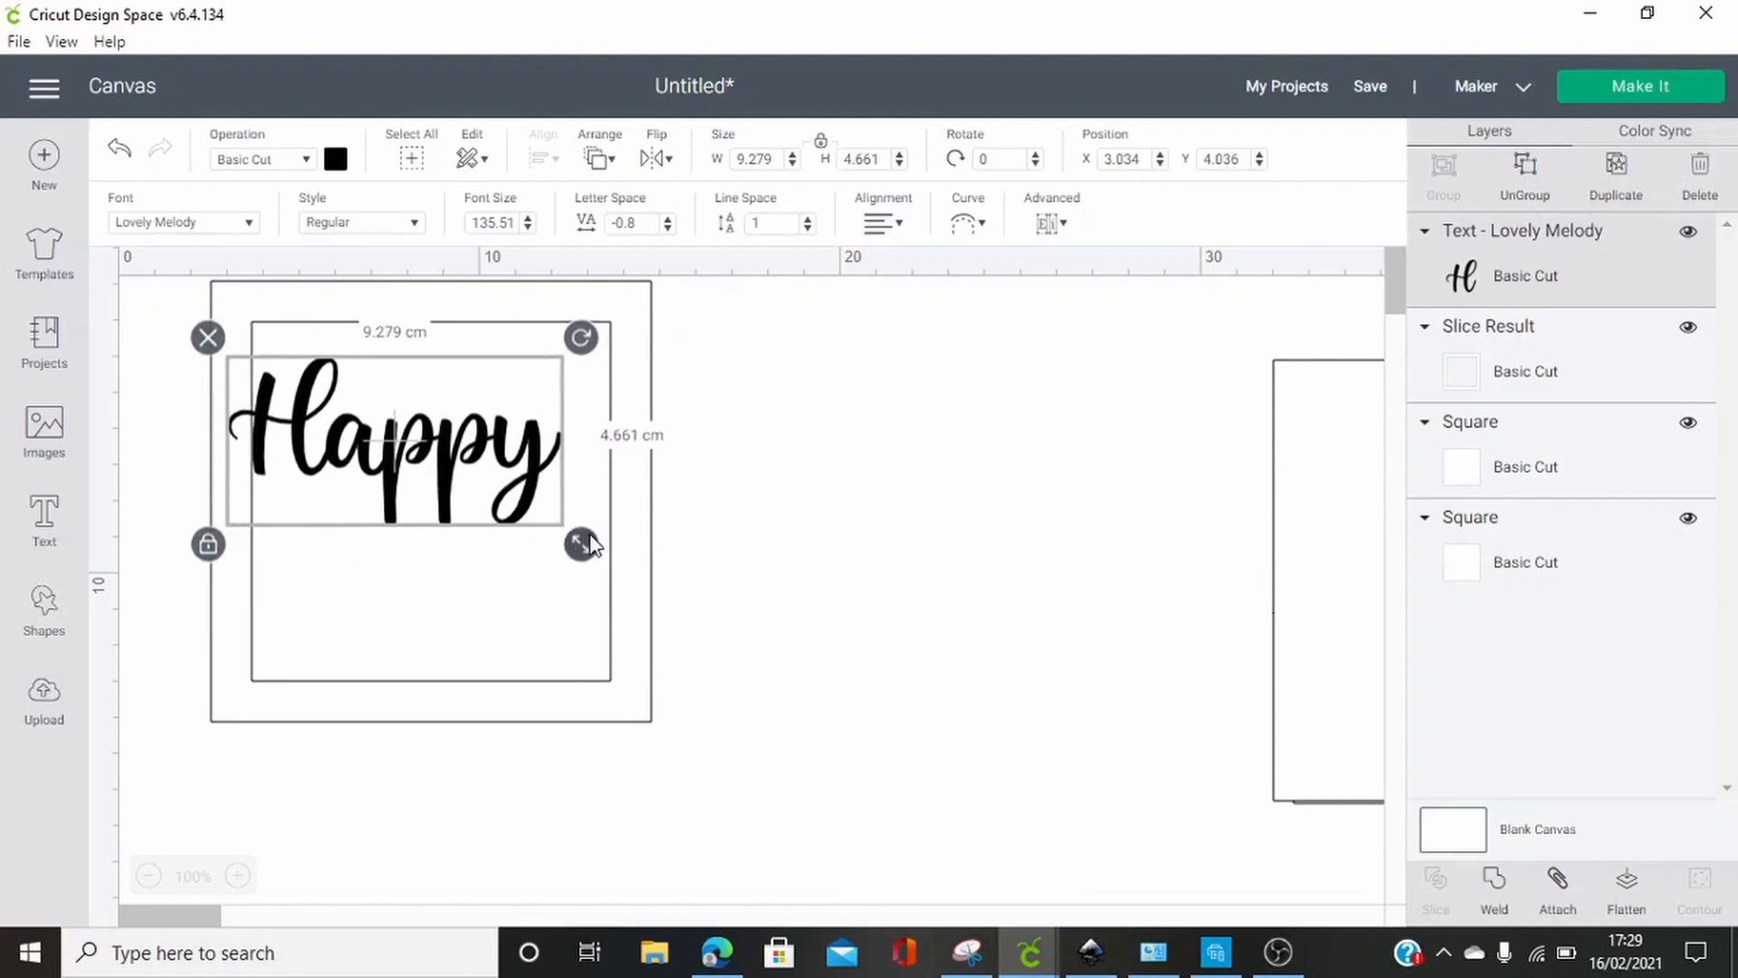
drag(589, 544, 662, 581)
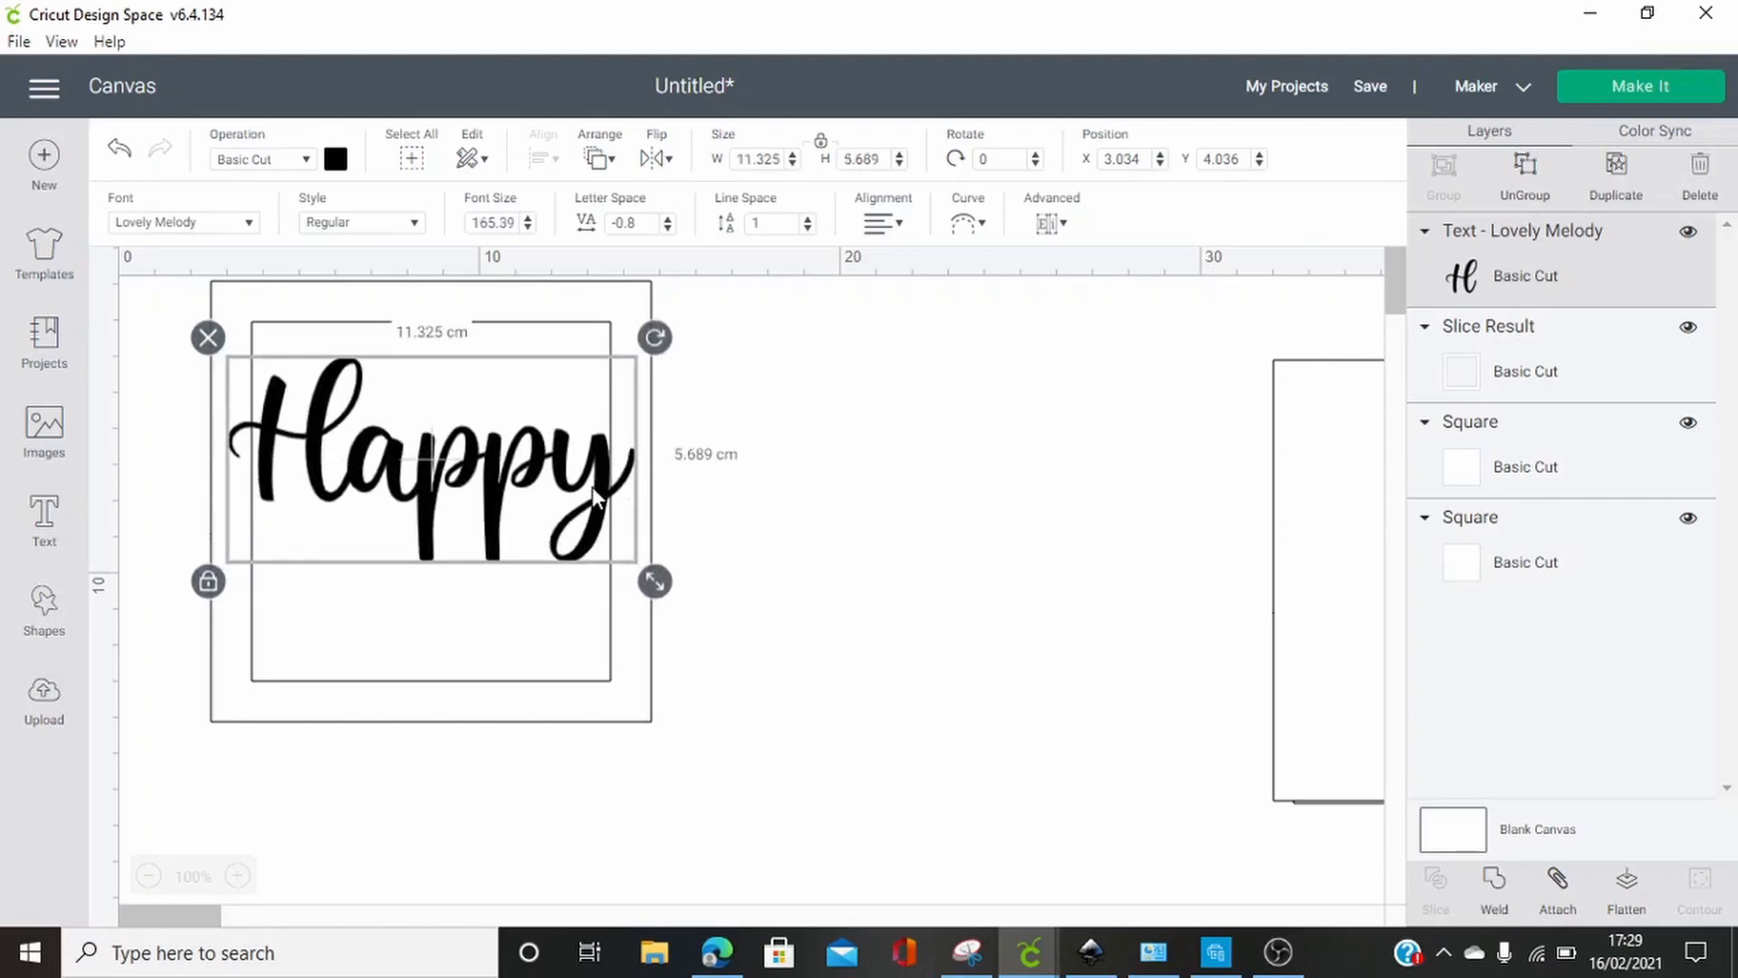
drag(593, 486, 585, 453)
click(806, 544)
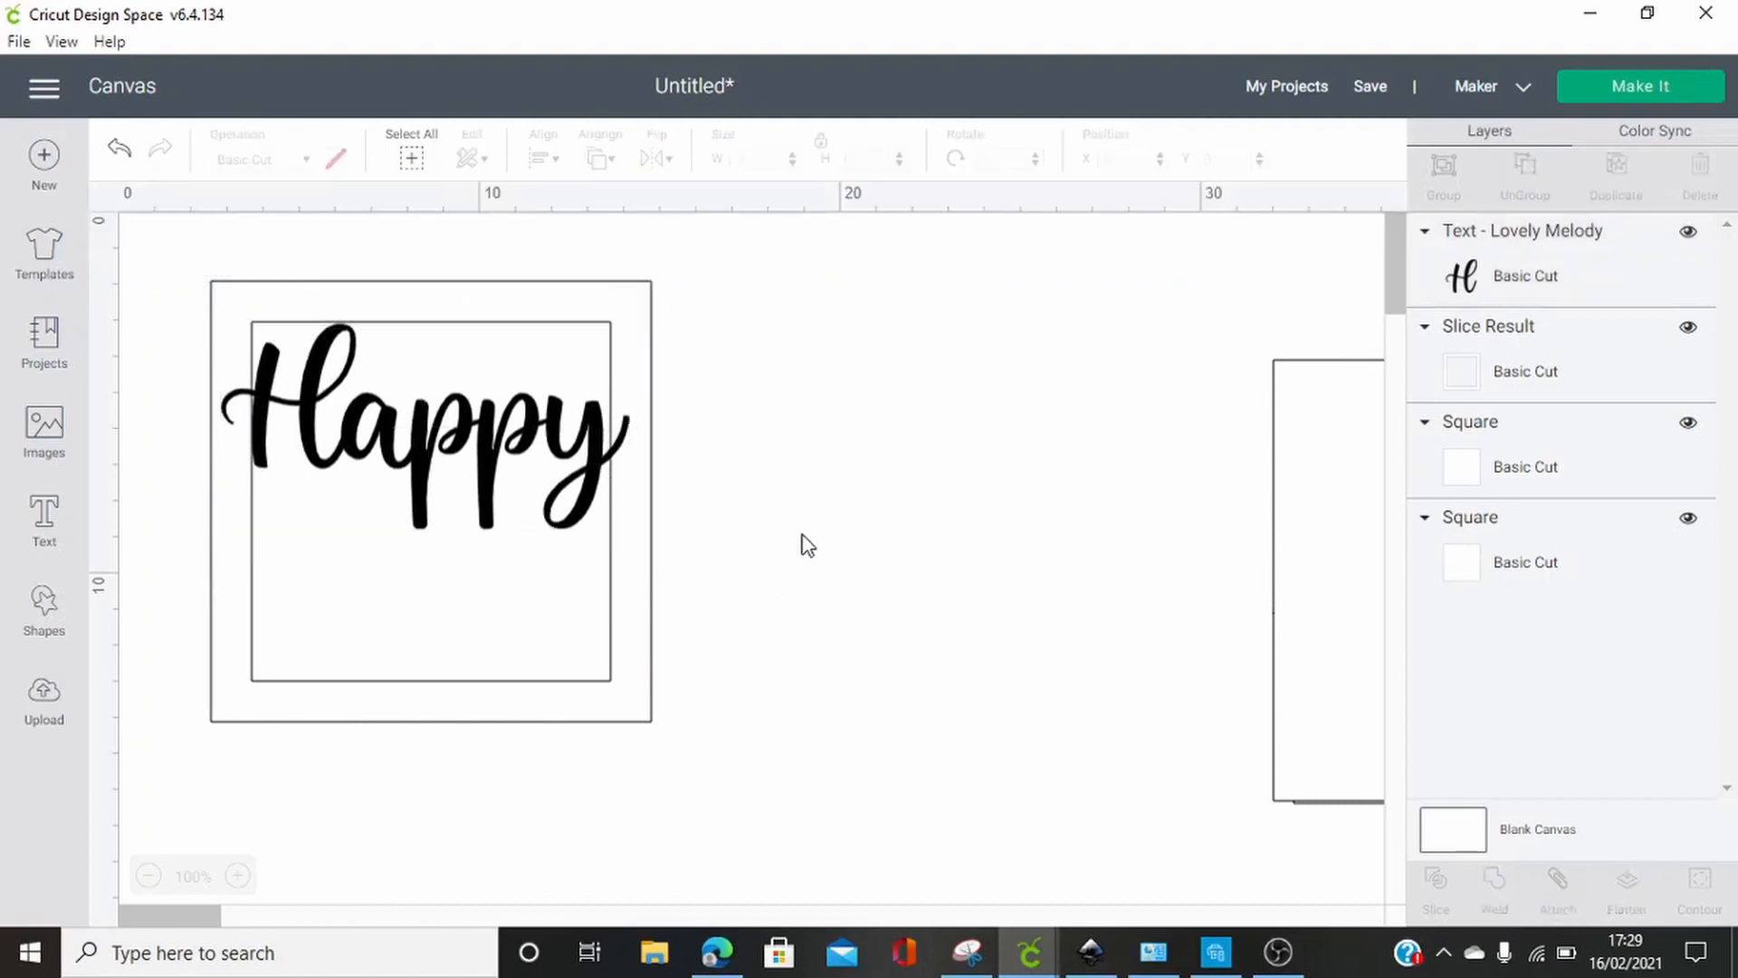
Enlarge the "Happy" text slightly to about 11.6 cm wide so it overlaps the frame's right border more
click(460, 450)
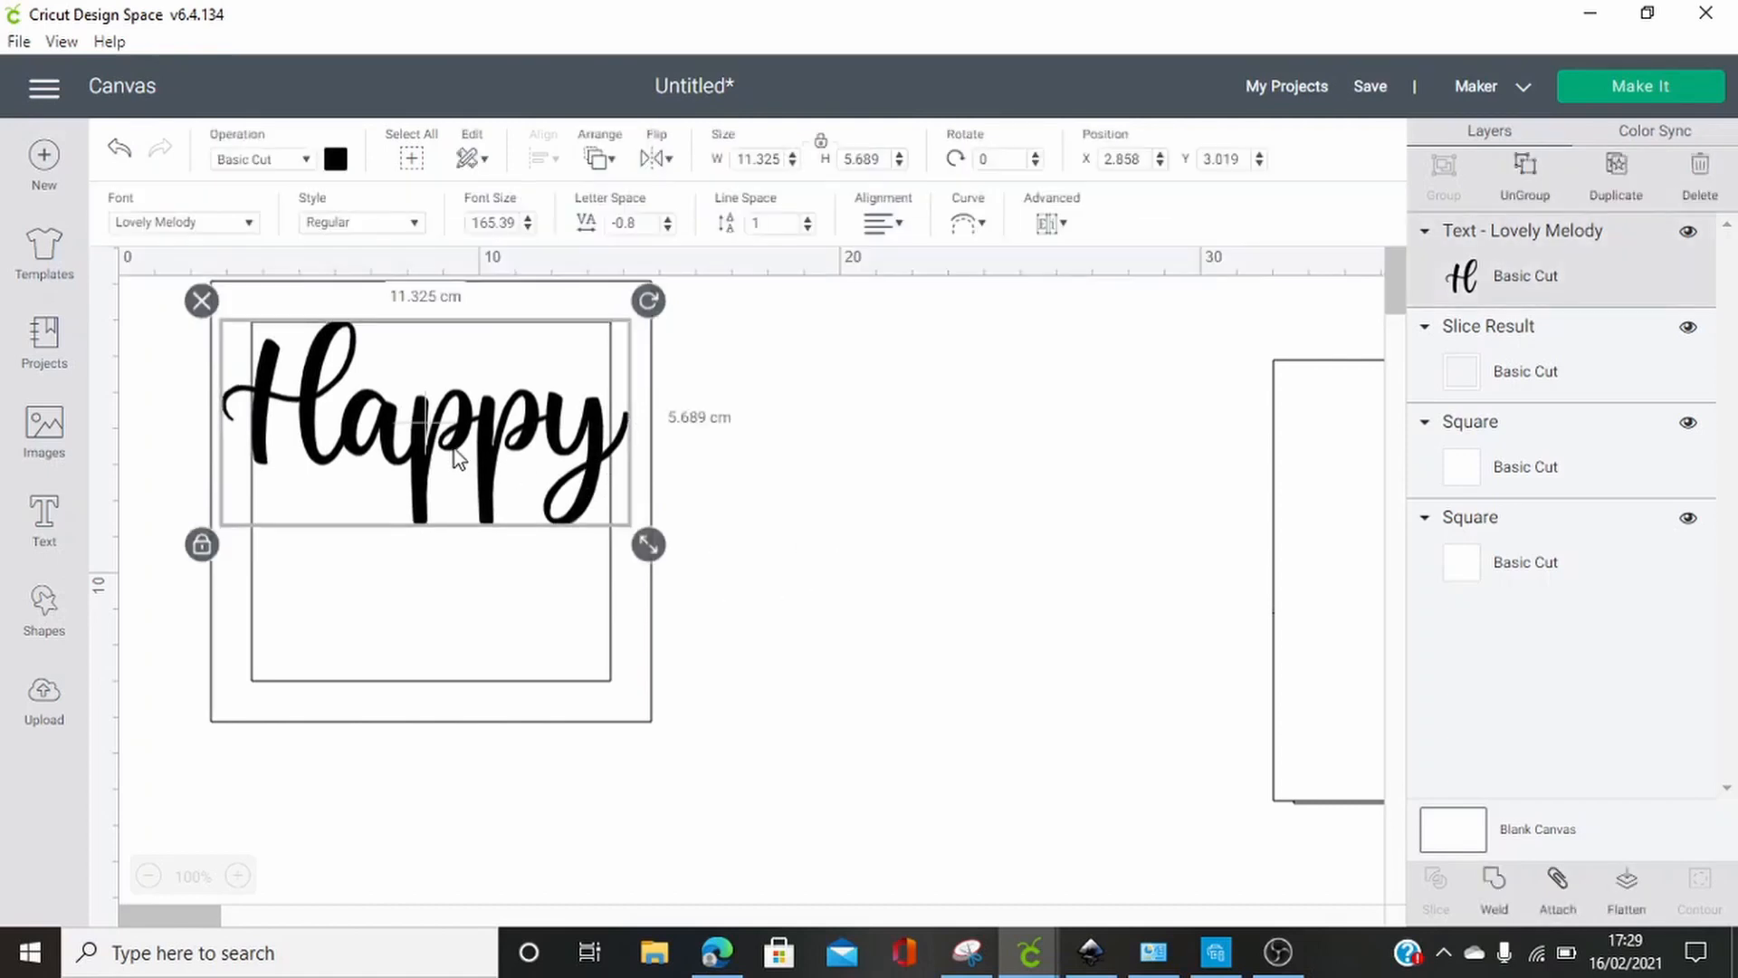
click(741, 466)
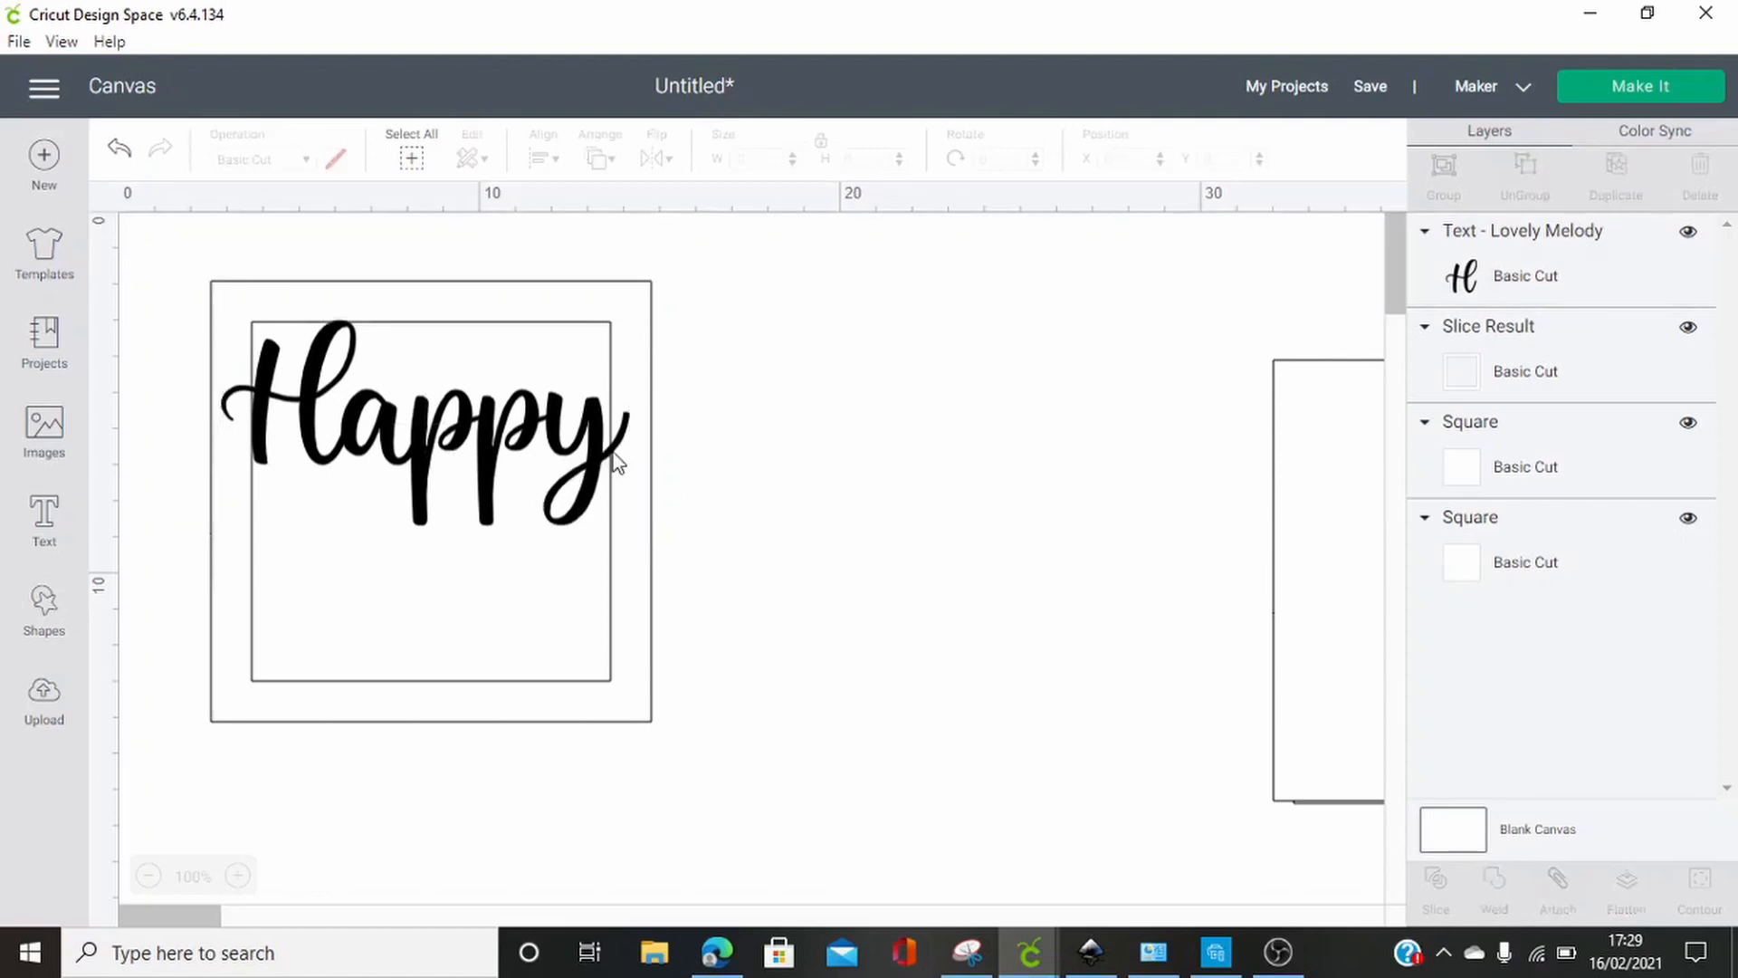
click(583, 458)
drag(653, 545, 661, 552)
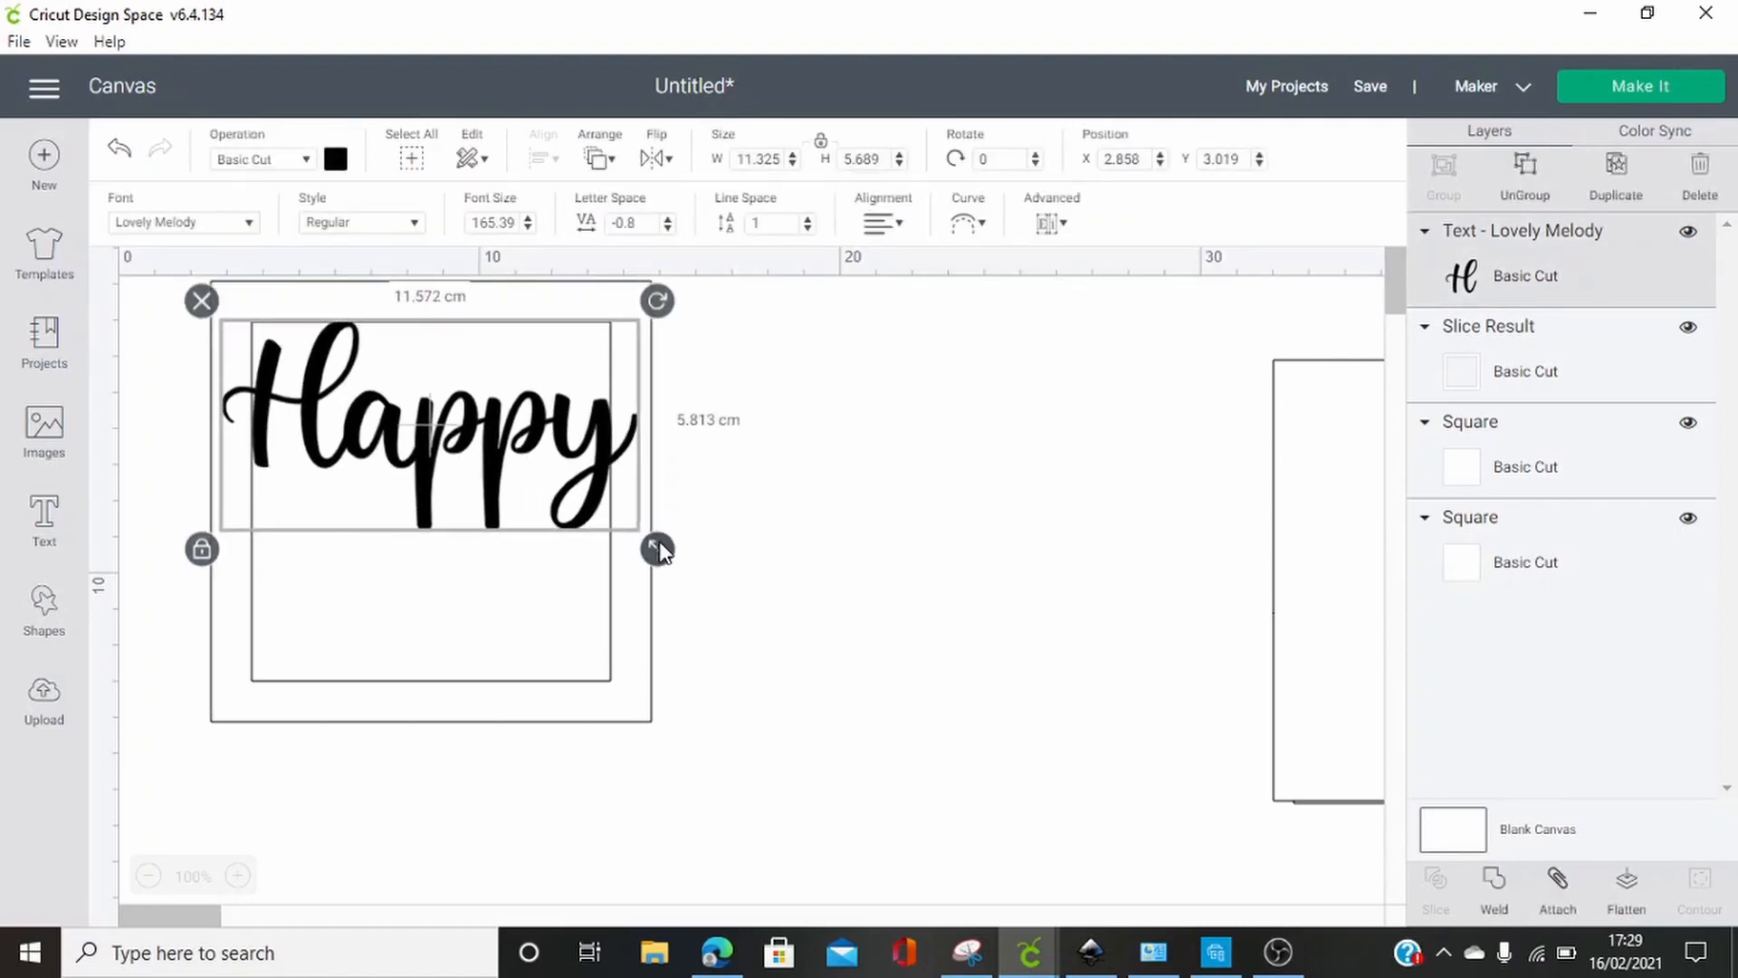
click(856, 493)
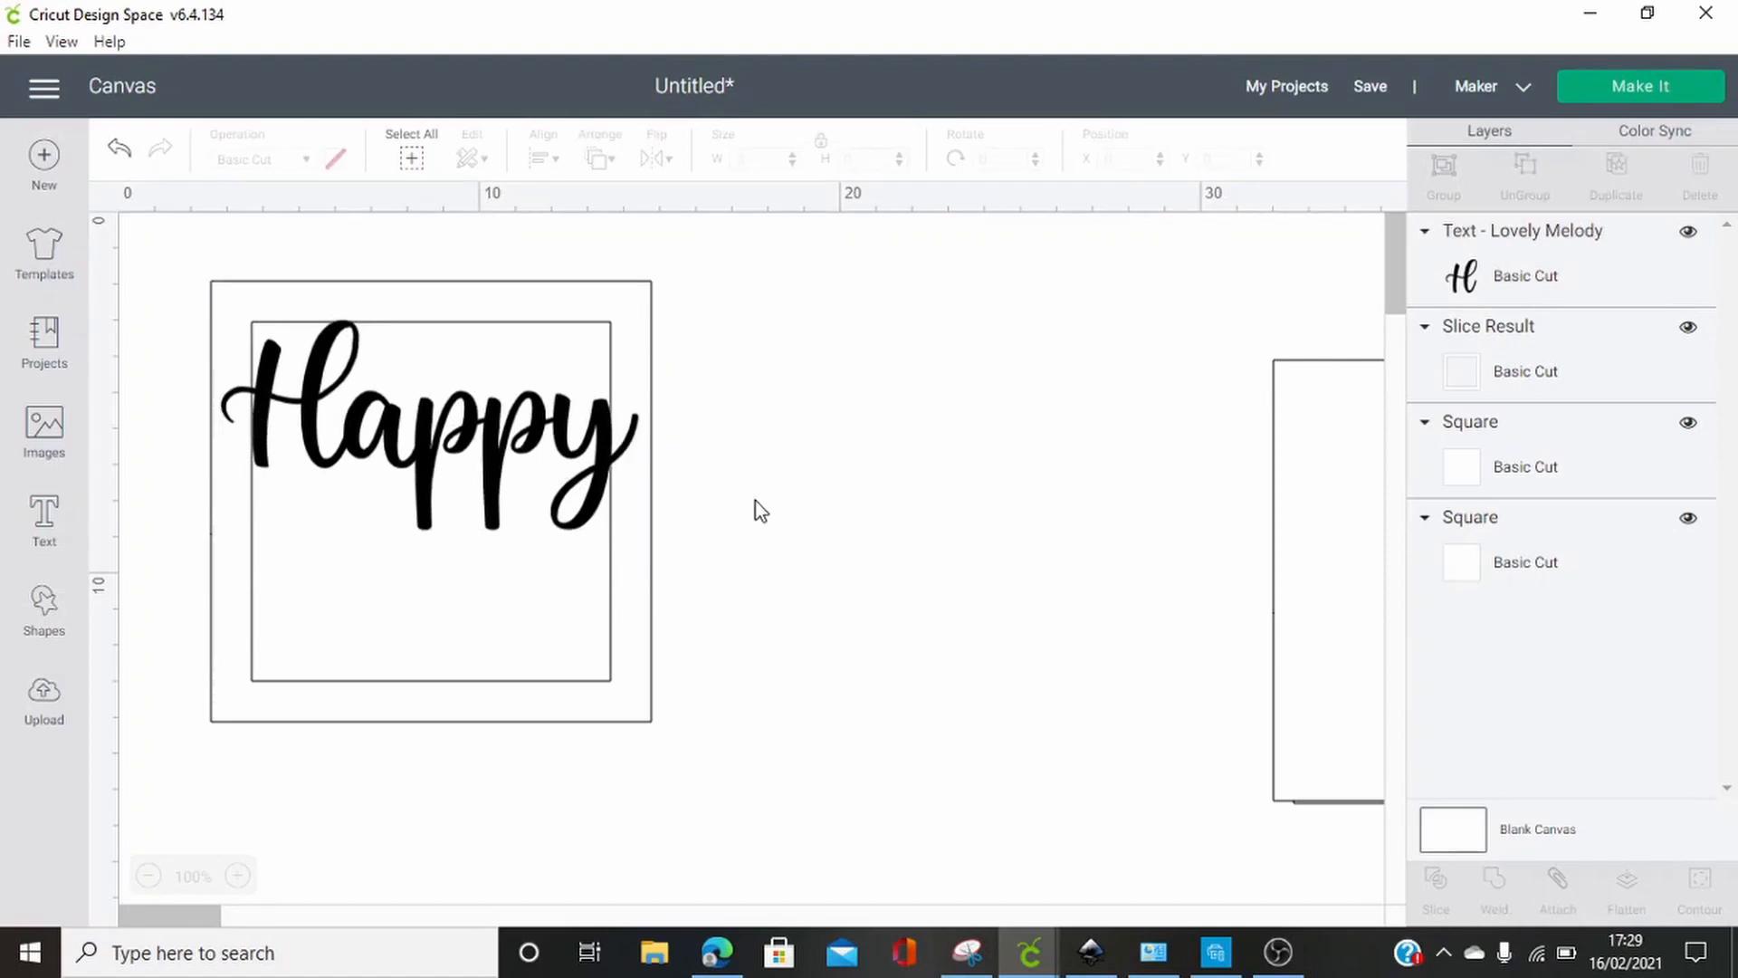
Add the text "Birthday", enlarge it to about 17.5 cm wide and place it on the empty canvas below and right of the frame
click(43, 523)
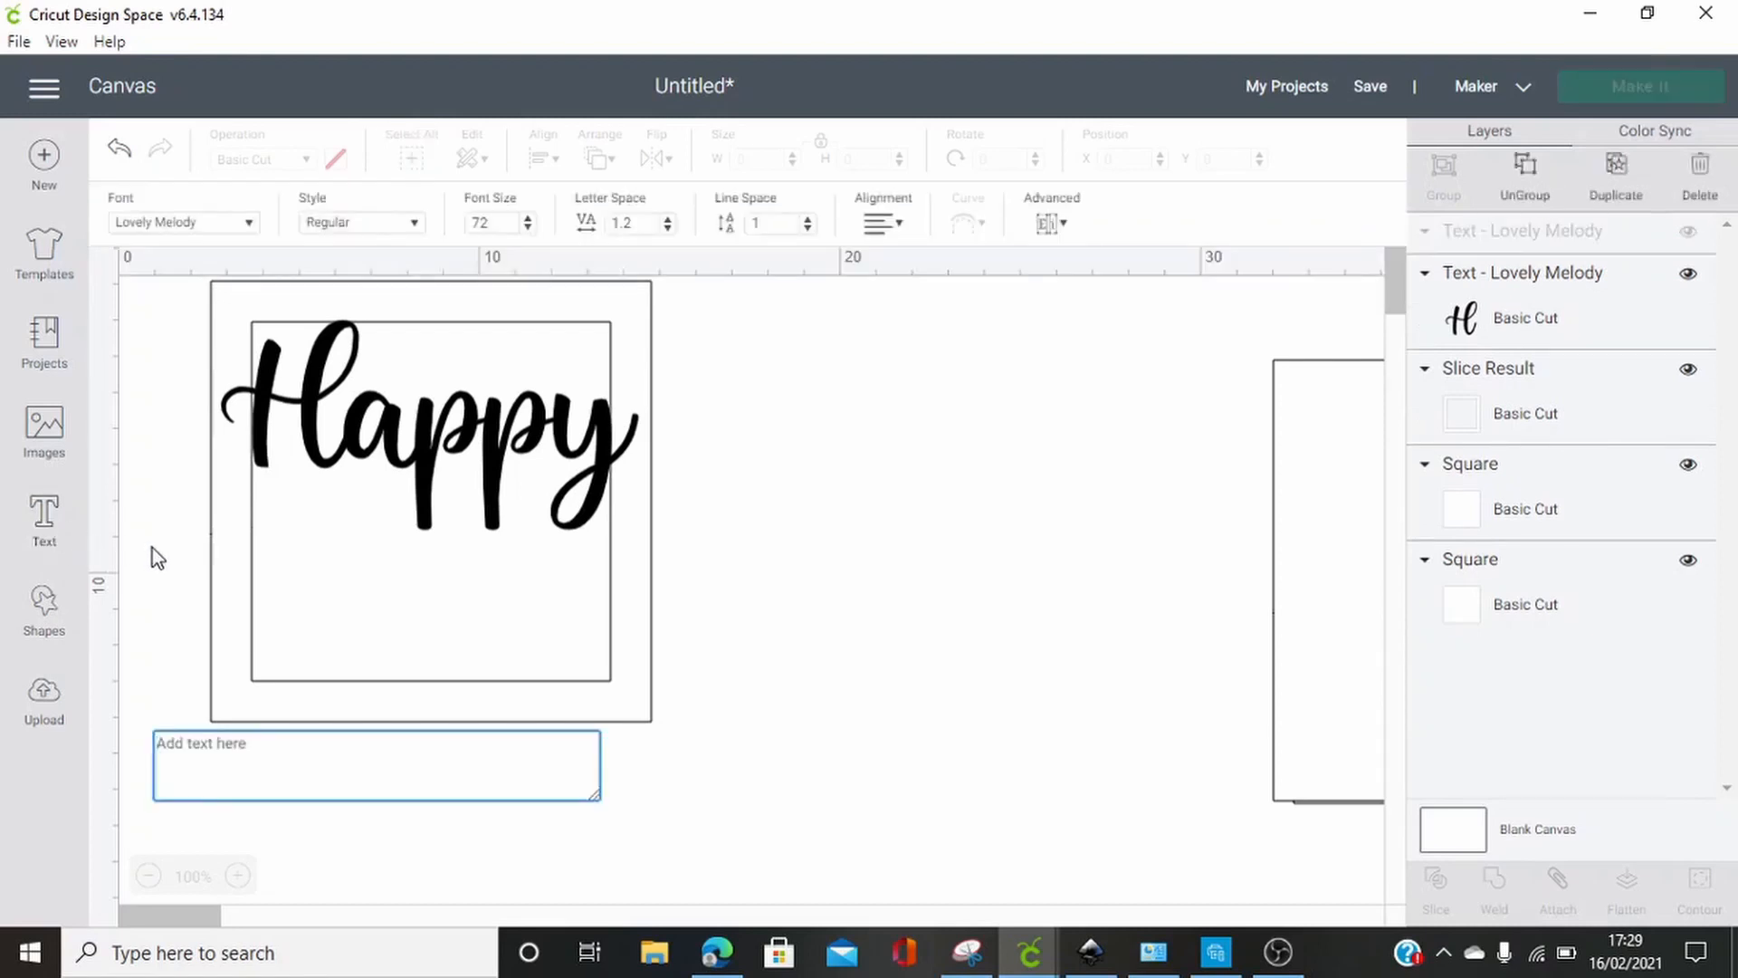
text(Birt)
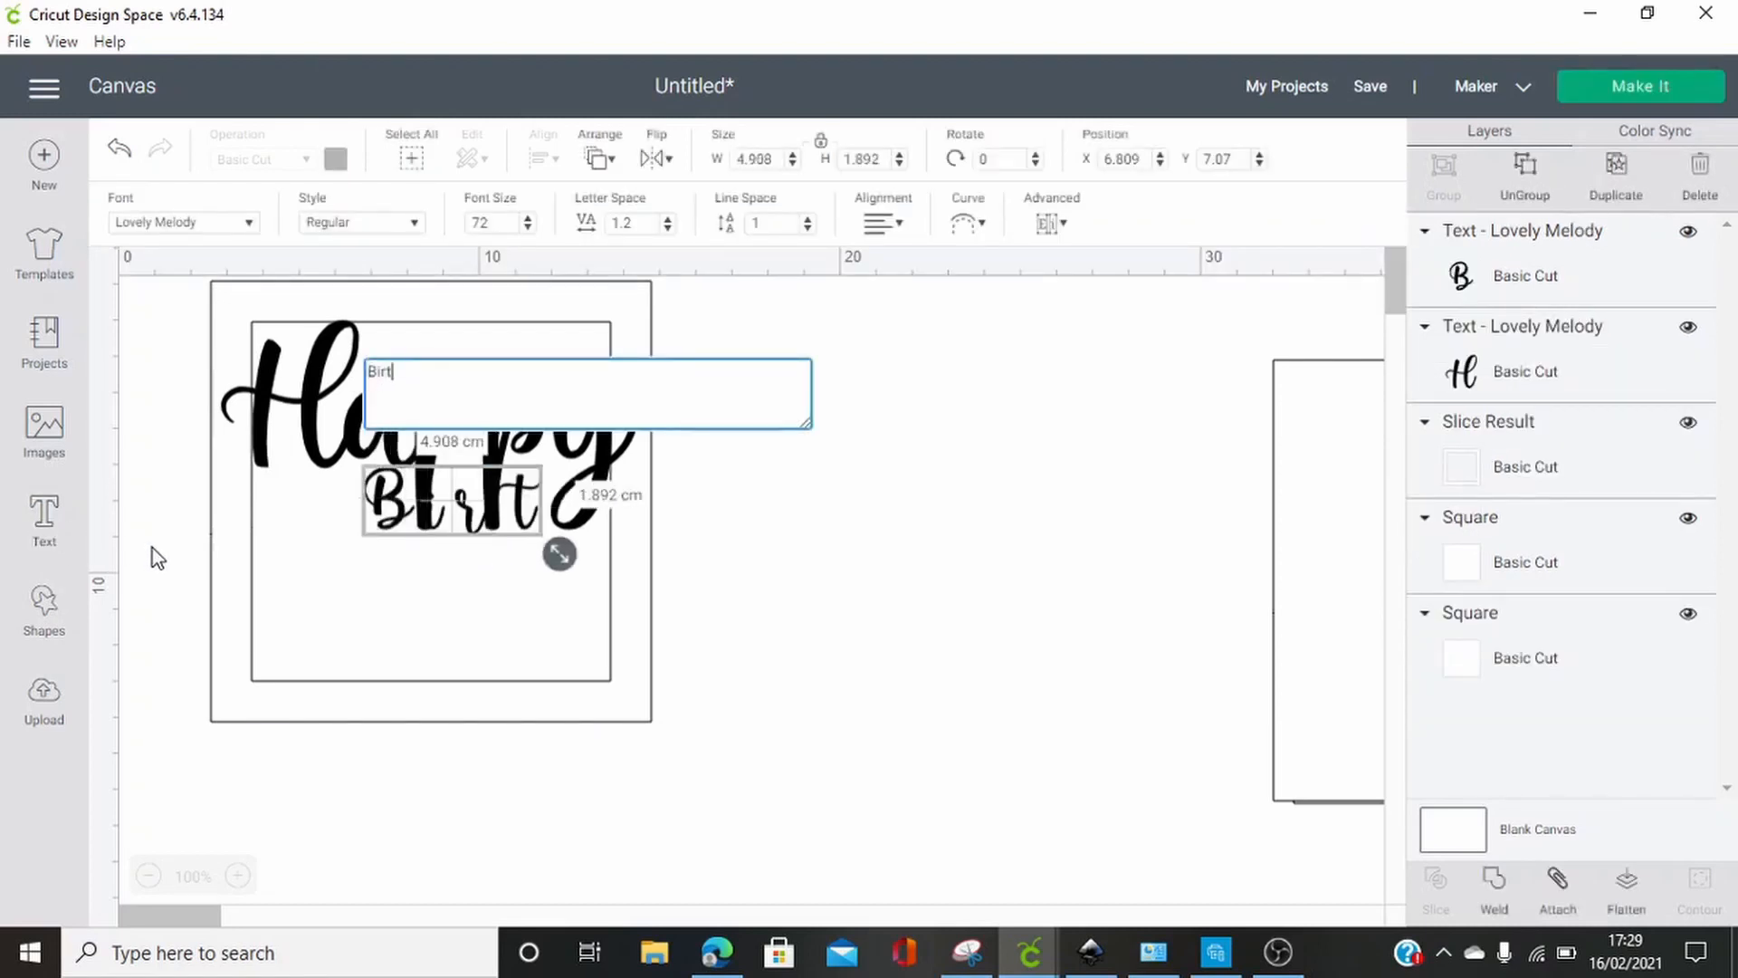
text(hday)
drag(756, 574, 1012, 632)
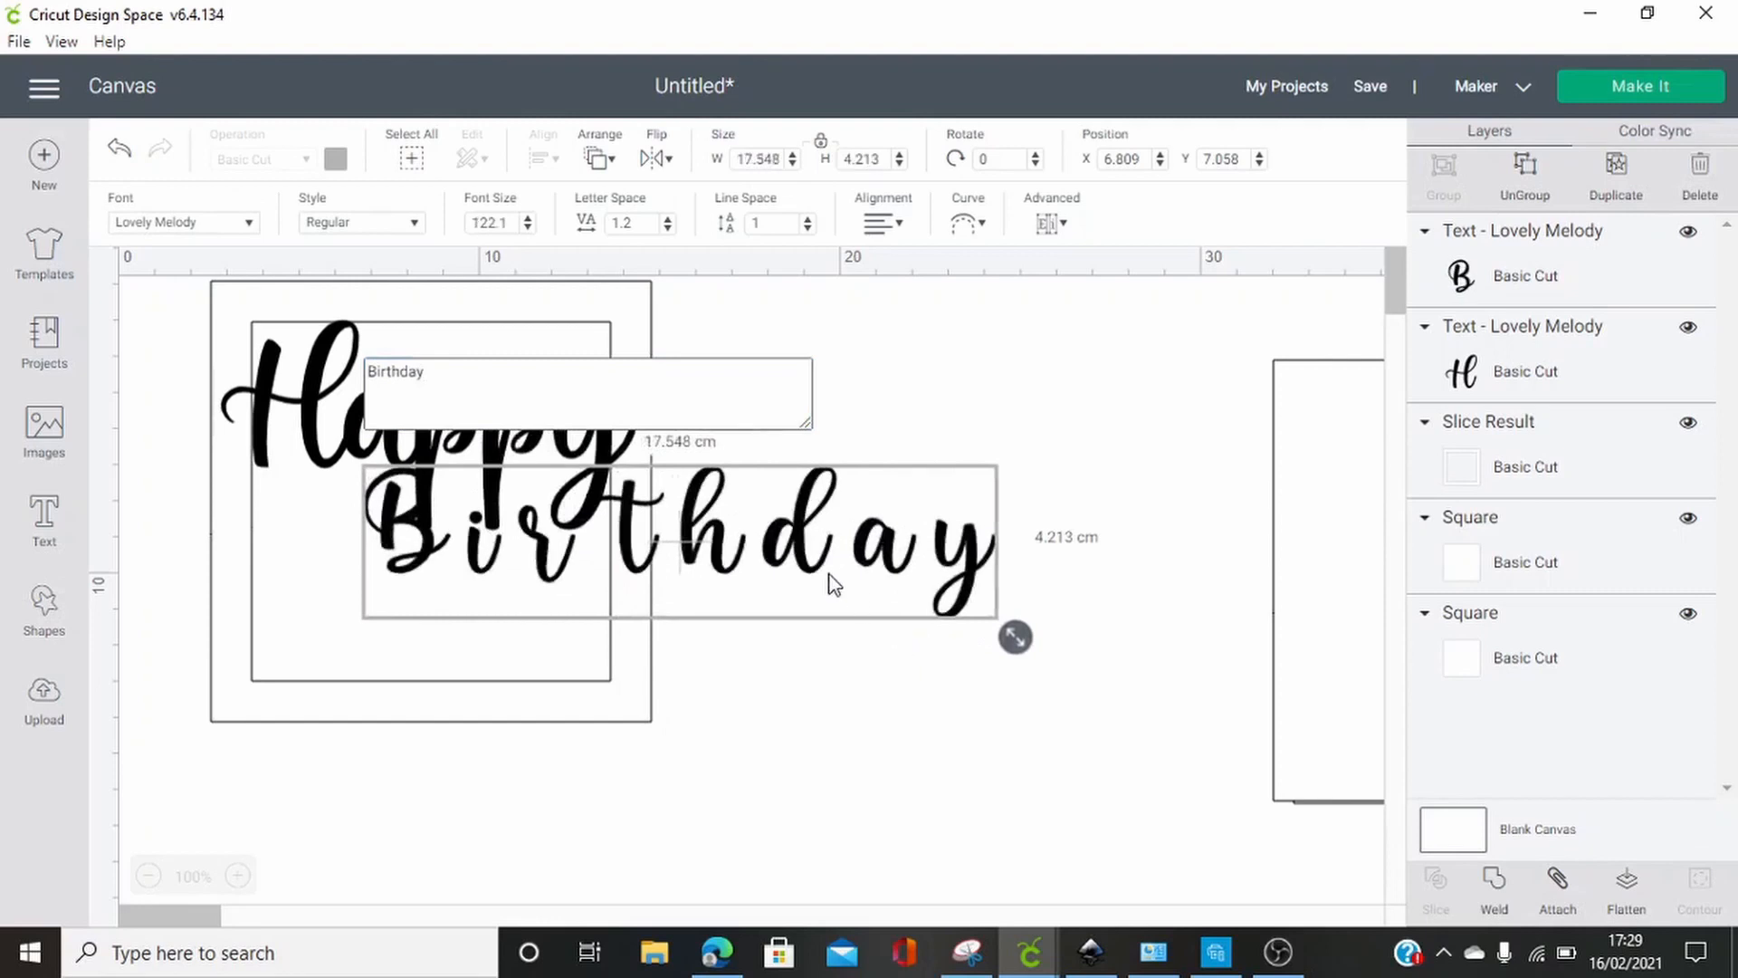
drag(826, 582, 1017, 861)
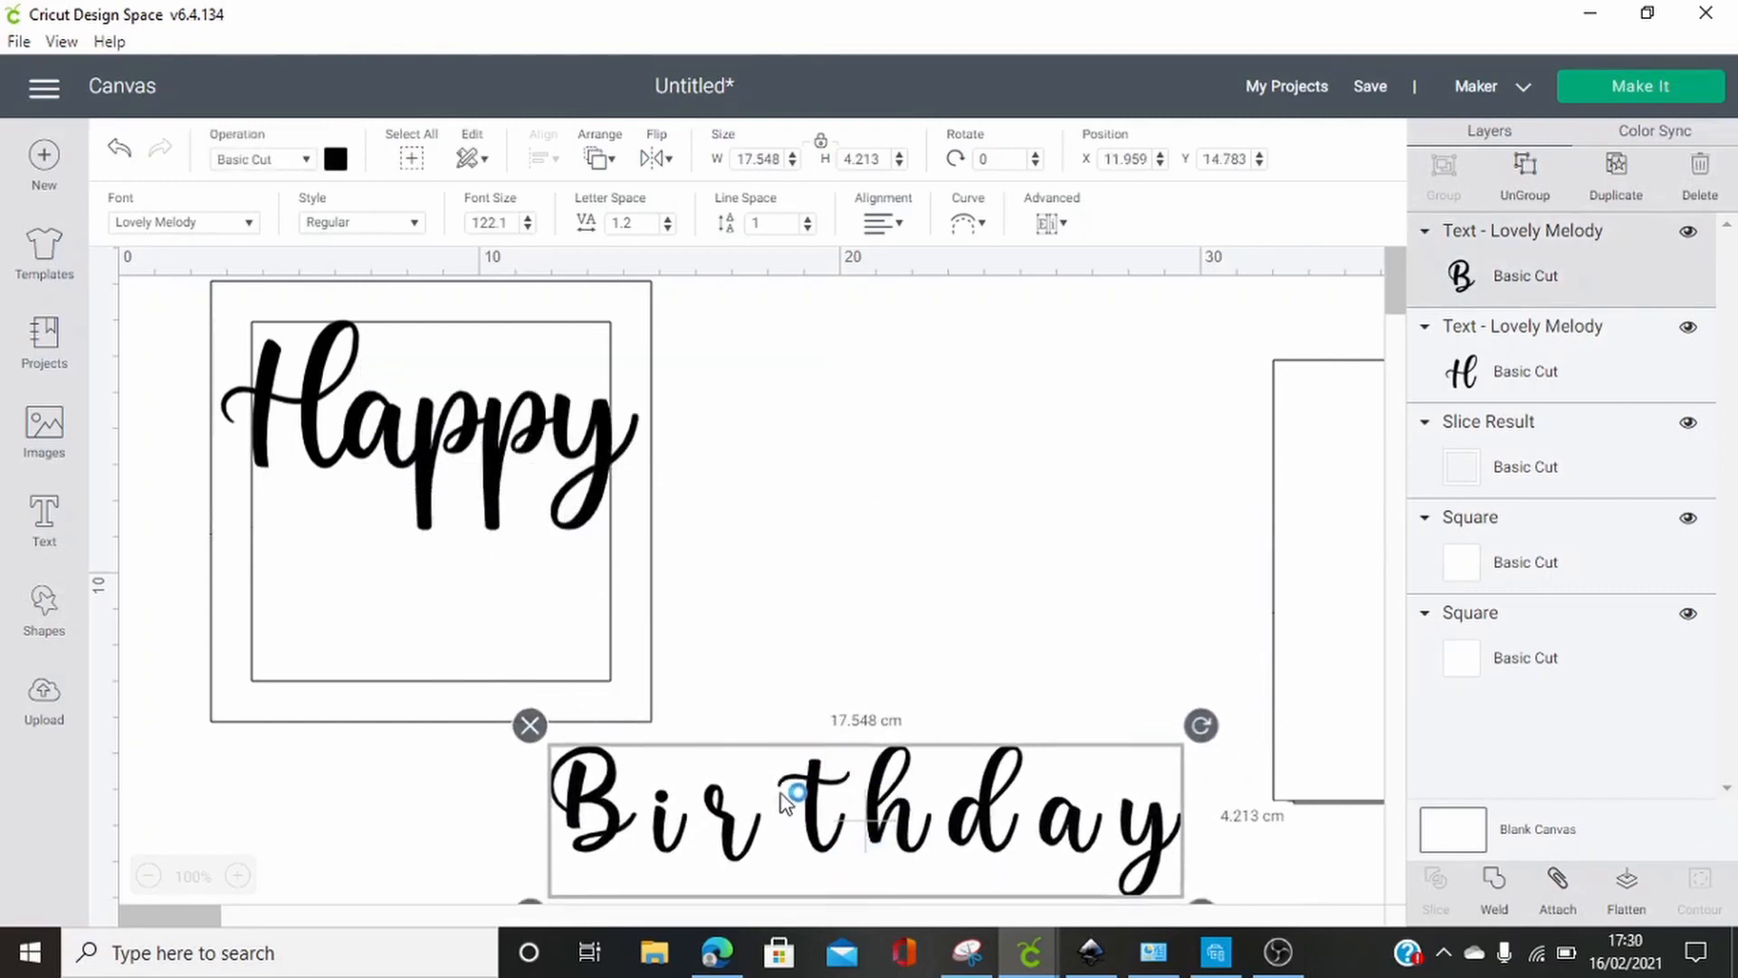
Reduce the letter space of the "Birthday" text to -1 so most of its letters join
click(667, 229)
click(667, 229)
click(668, 229)
click(667, 229)
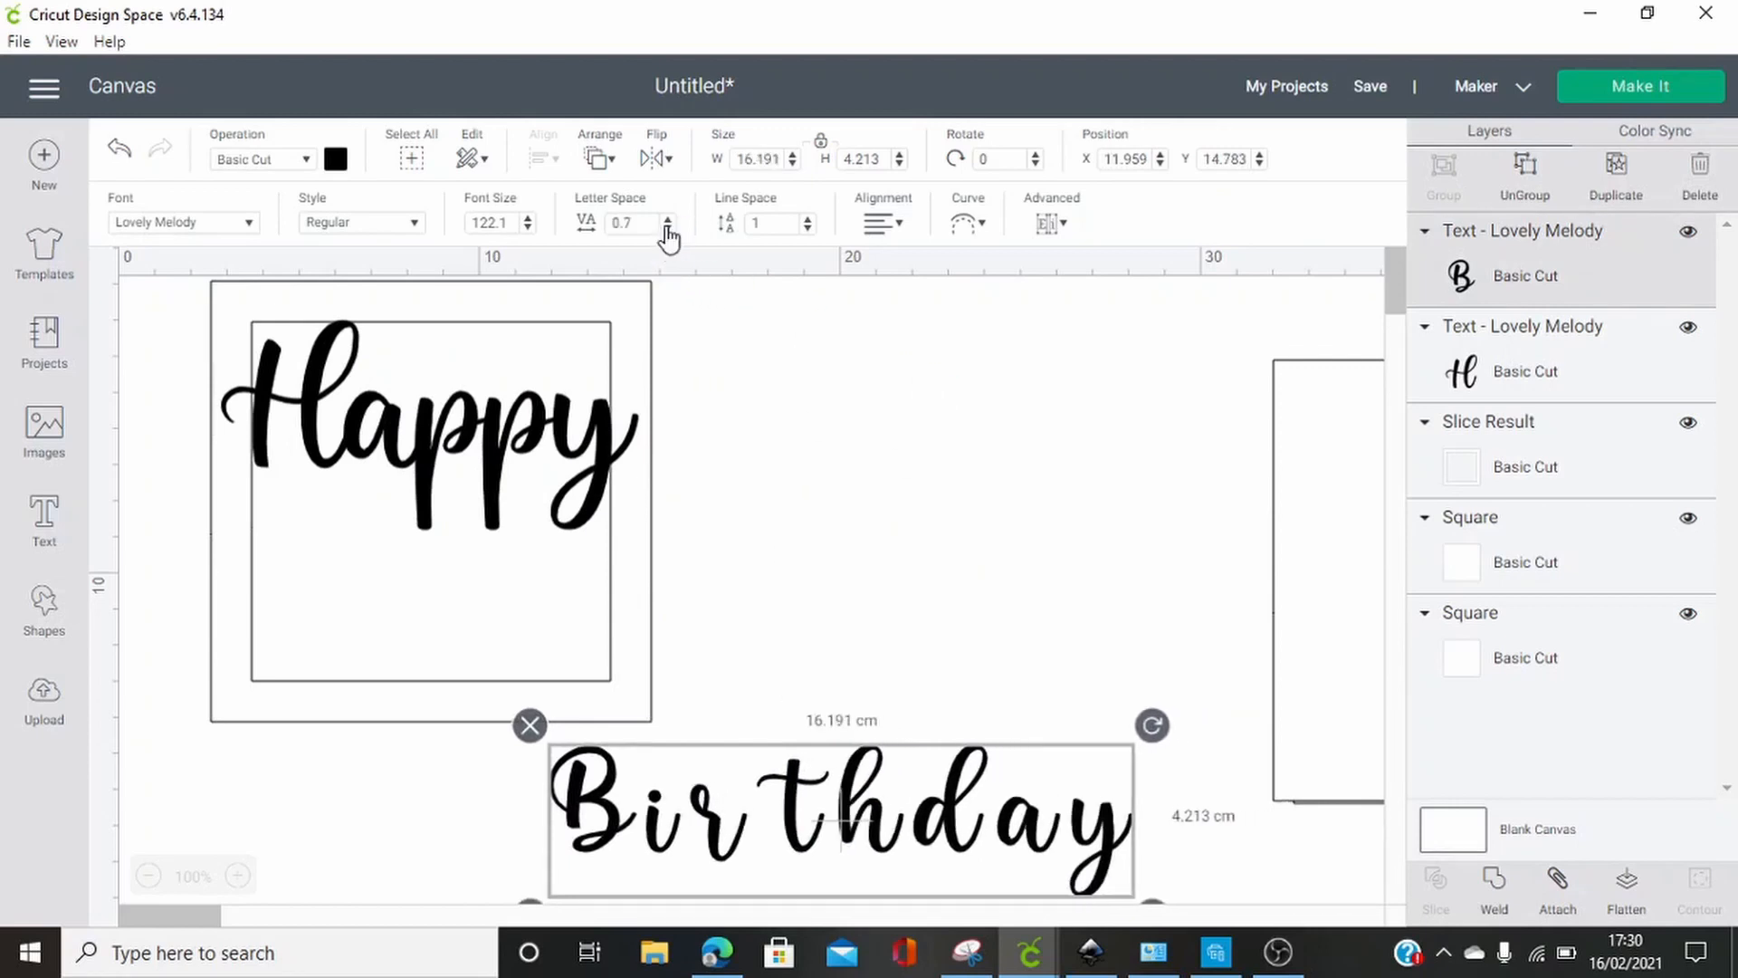
click(667, 229)
click(667, 229)
click(667, 229)
click(668, 229)
click(667, 229)
click(667, 229)
click(668, 229)
click(667, 229)
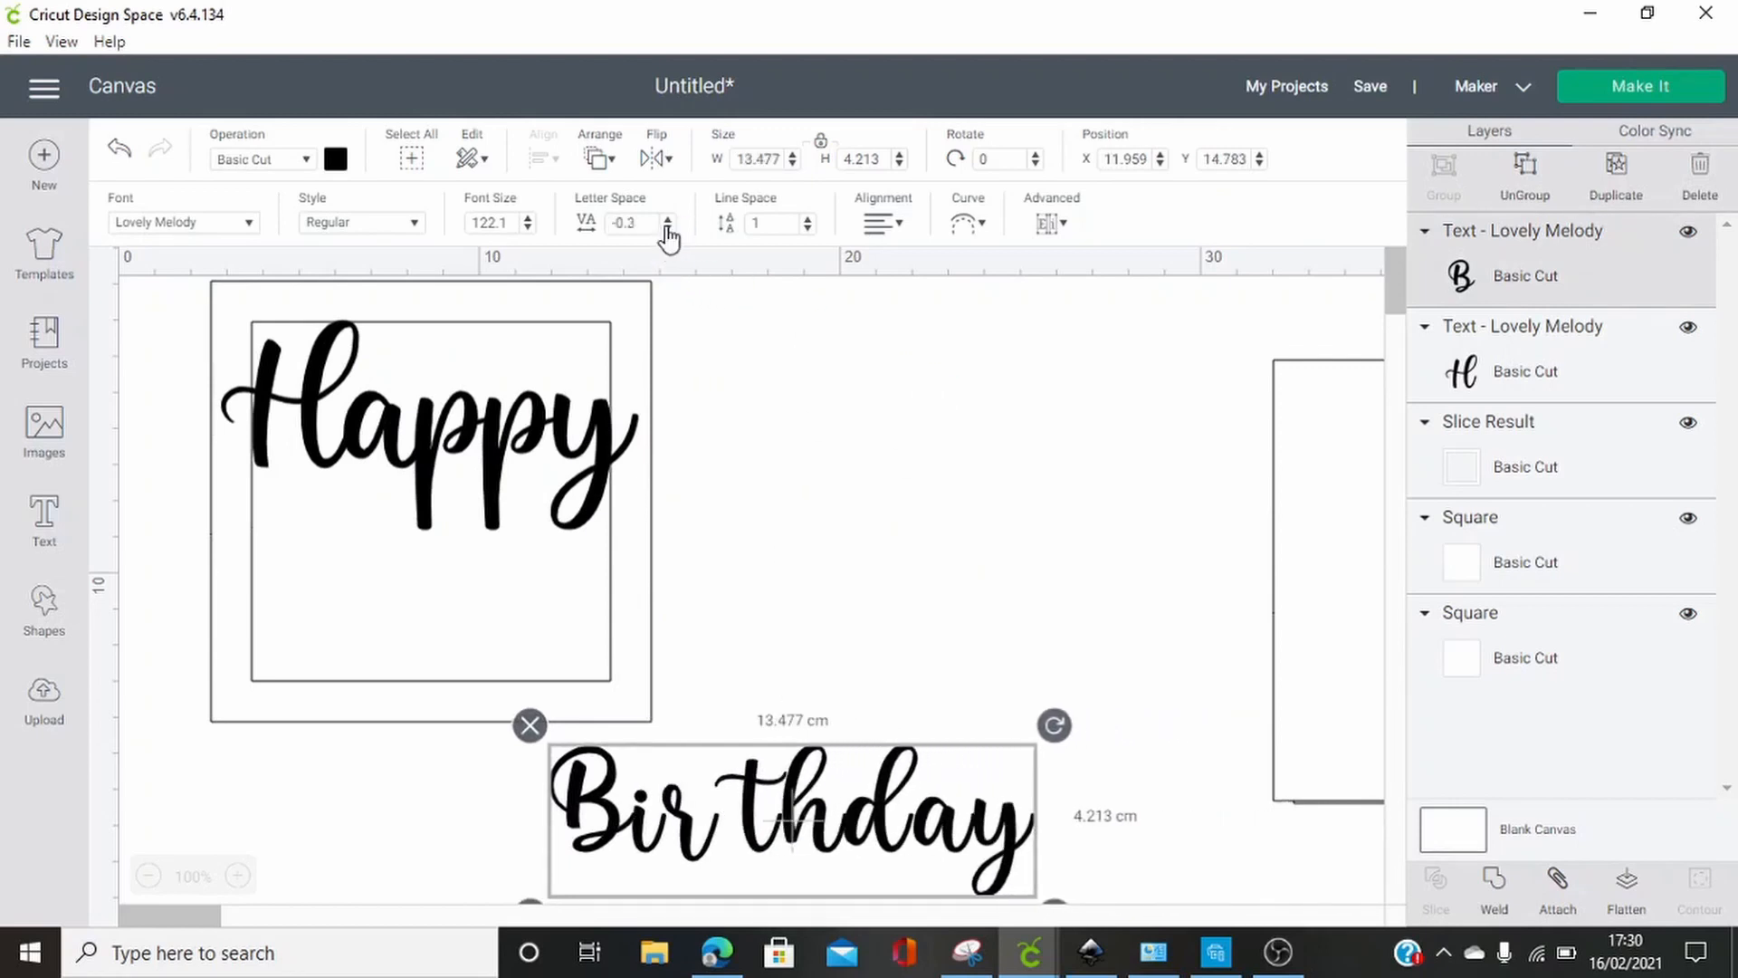
click(667, 229)
click(668, 229)
click(667, 229)
click(667, 229)
click(667, 229)
click(667, 229)
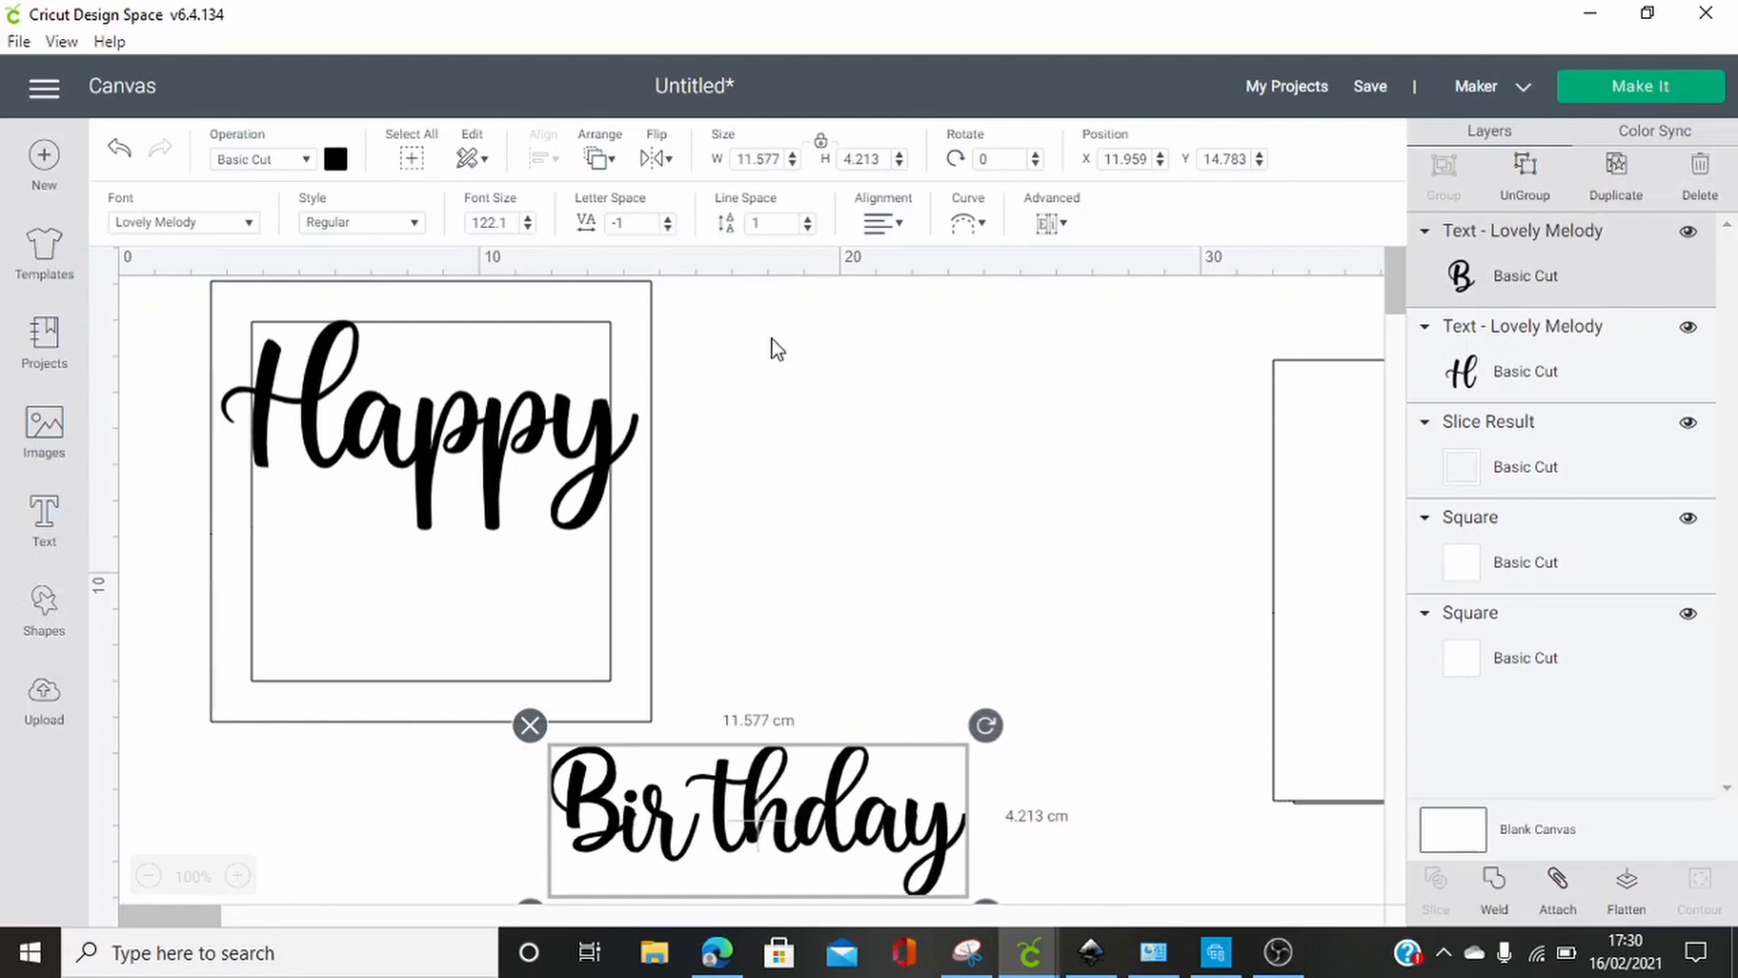
click(962, 543)
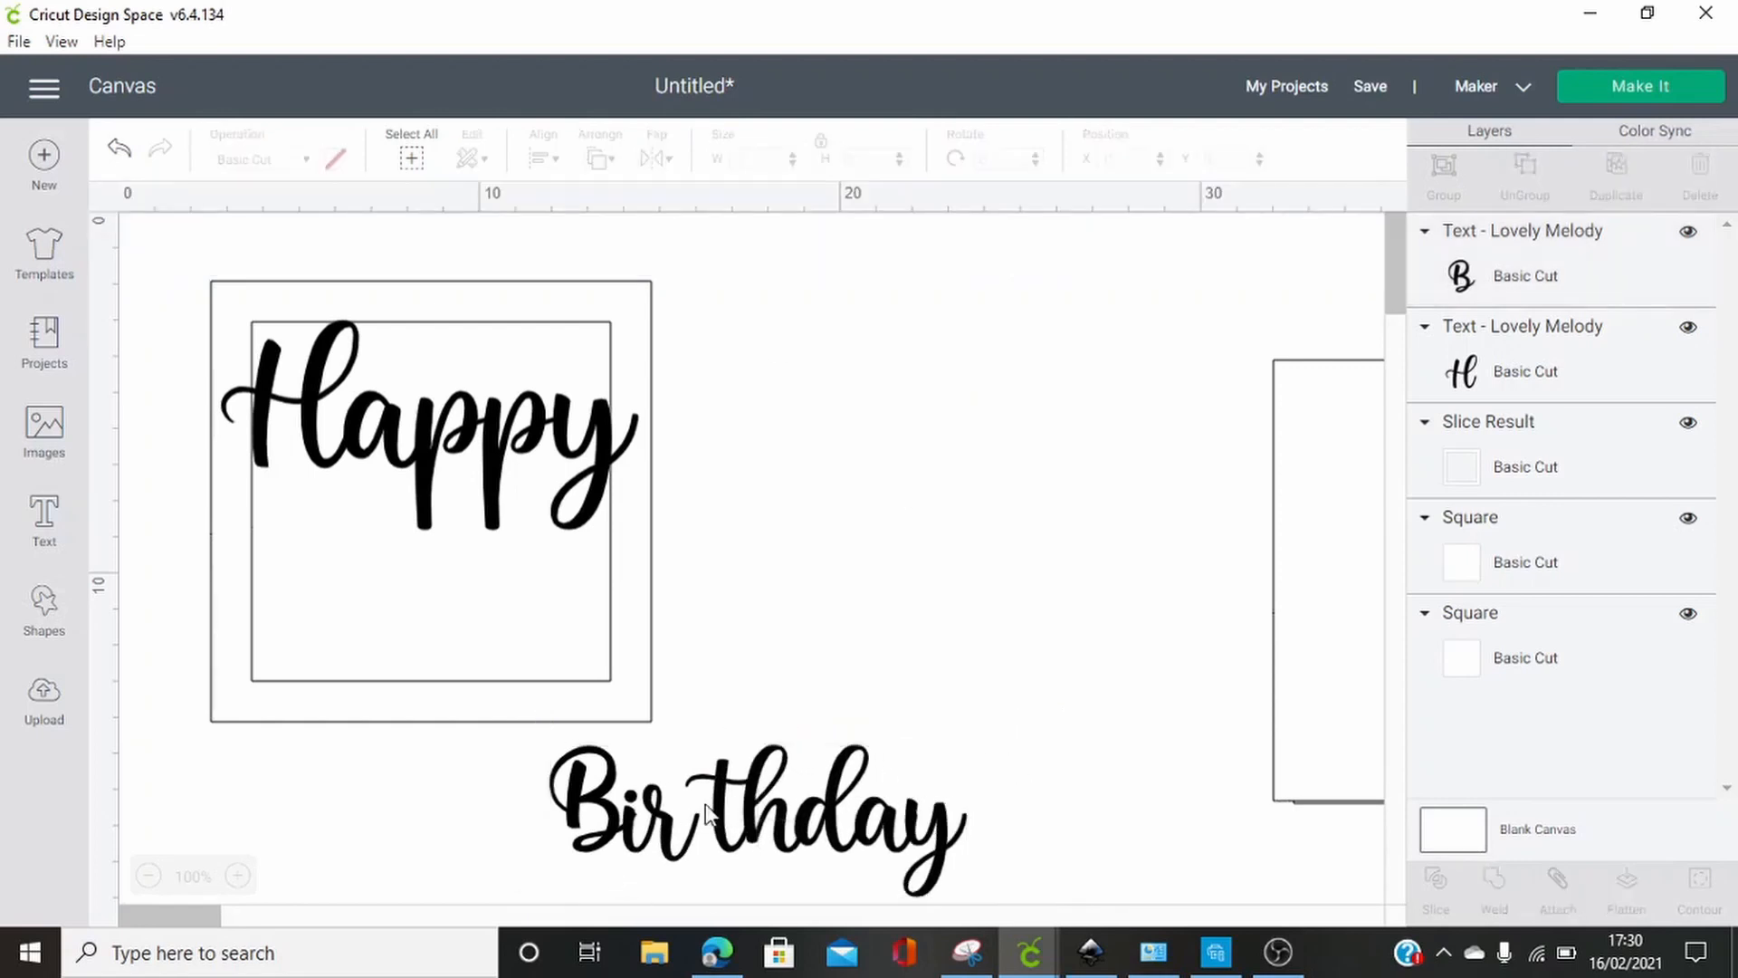
Ungroup "Birthday" into letters and nudge "Bir" about 0.5 cm right so it joins "thday"
click(901, 828)
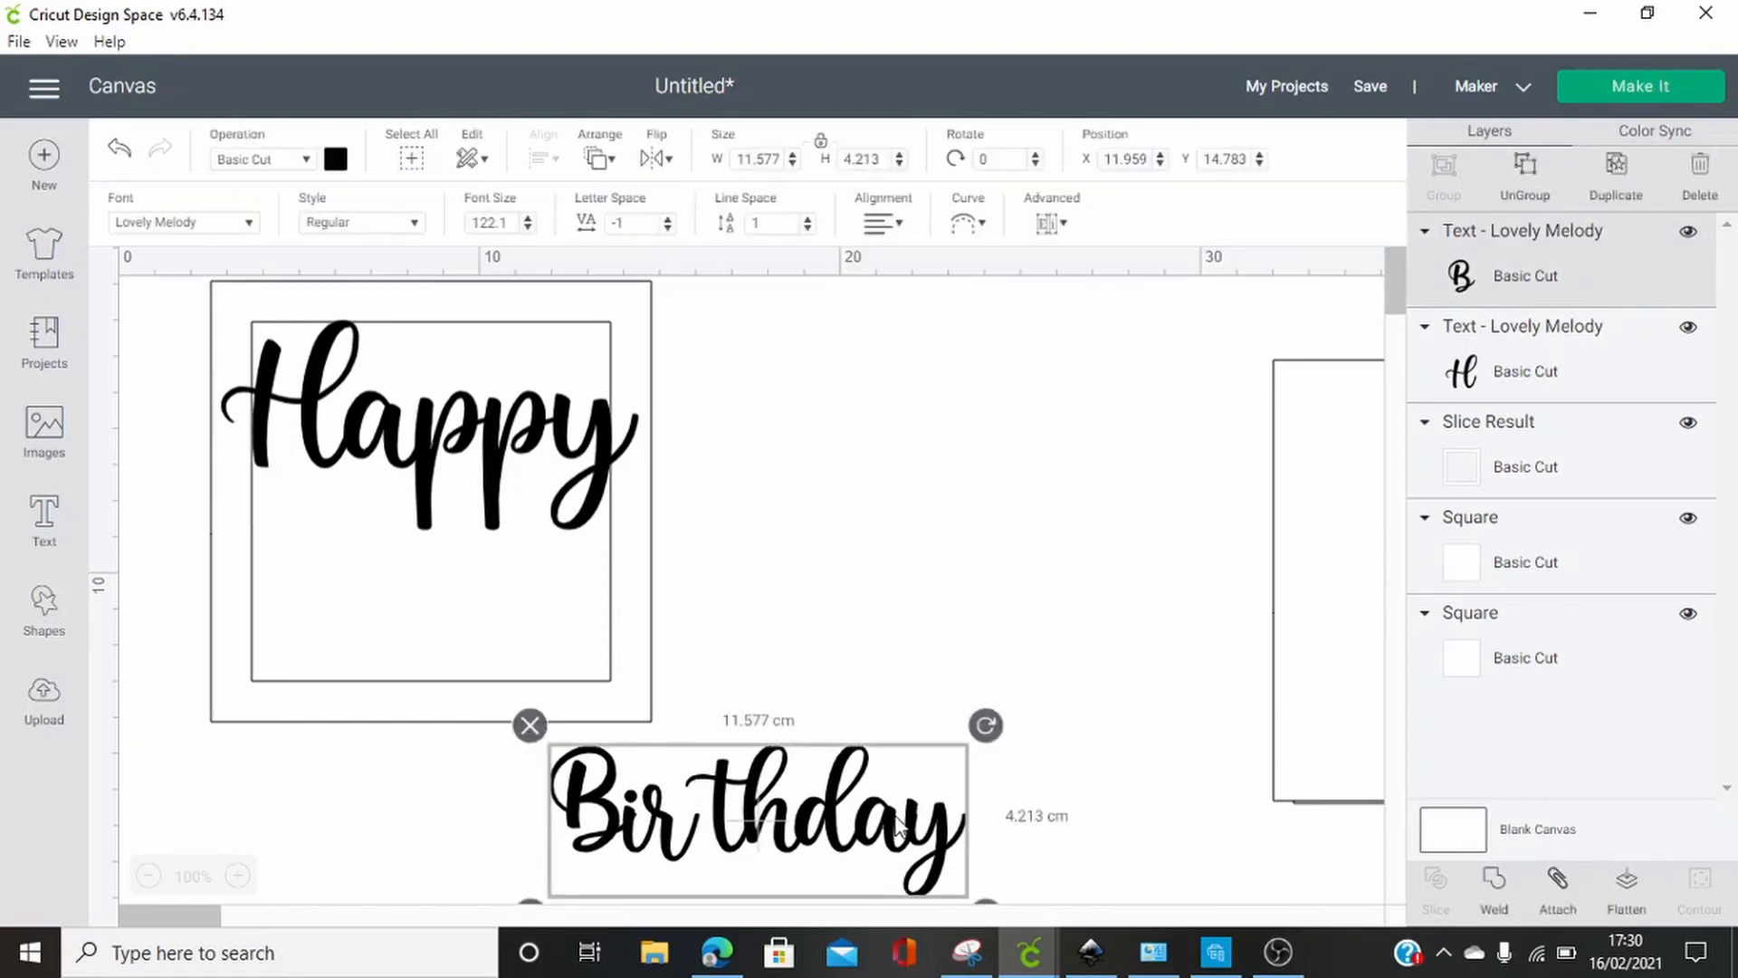
click(1526, 168)
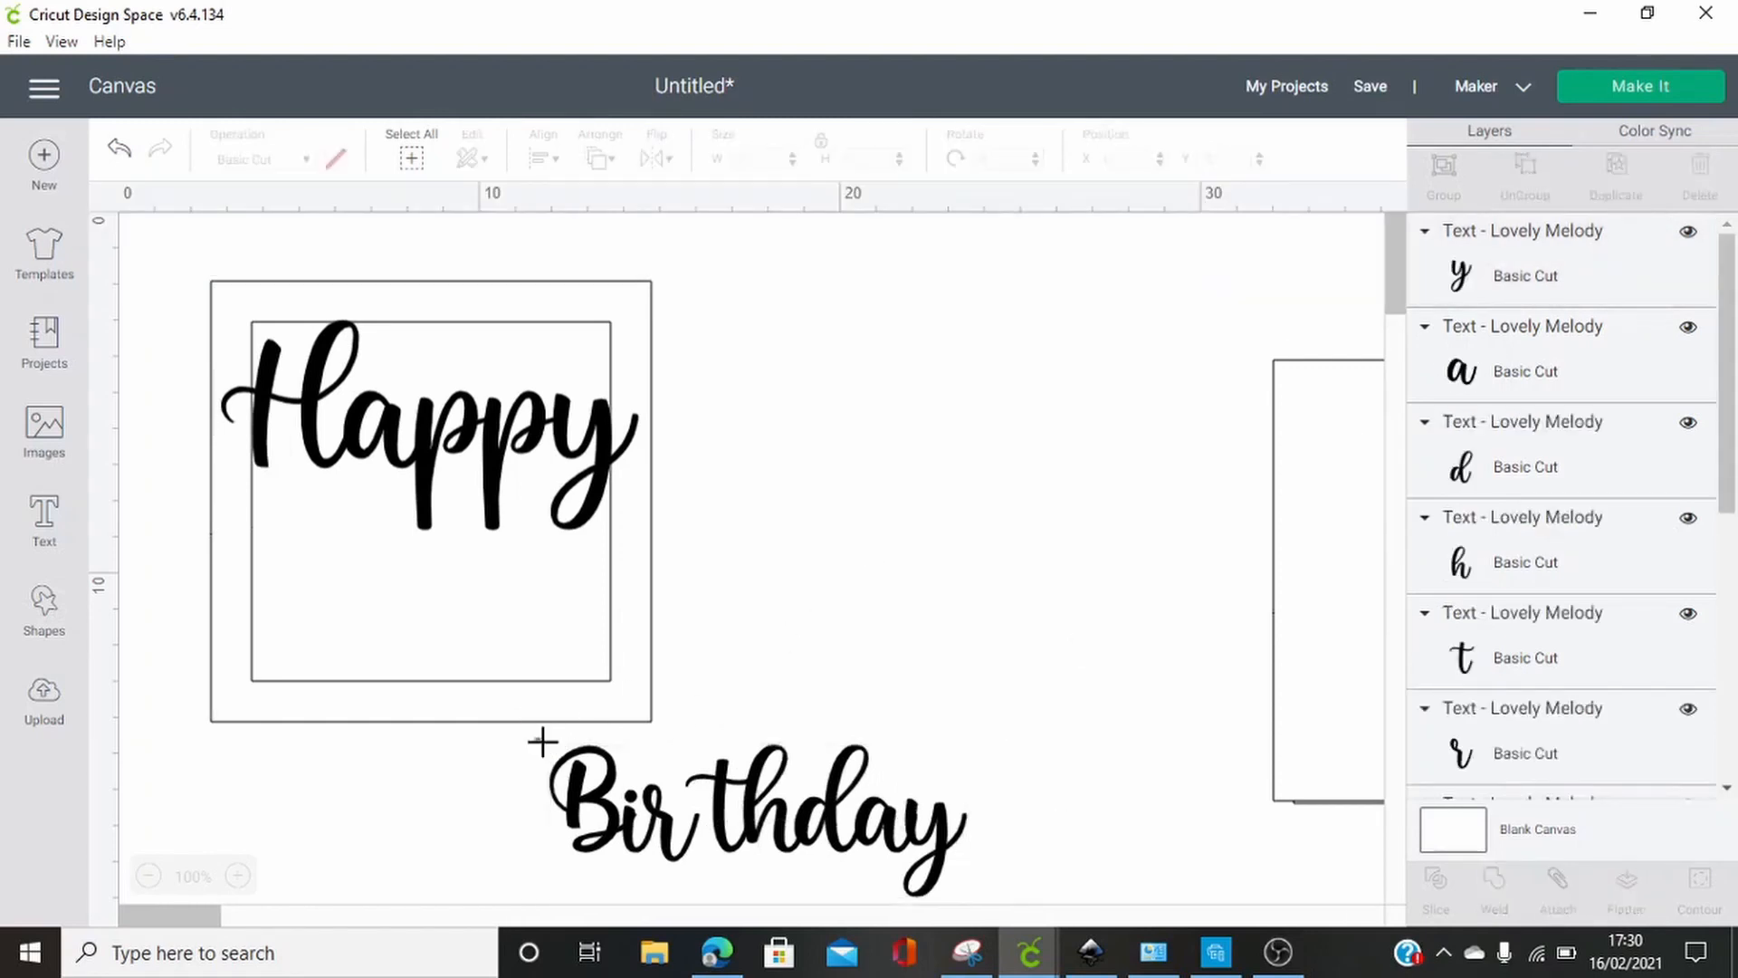
drag(542, 742, 677, 867)
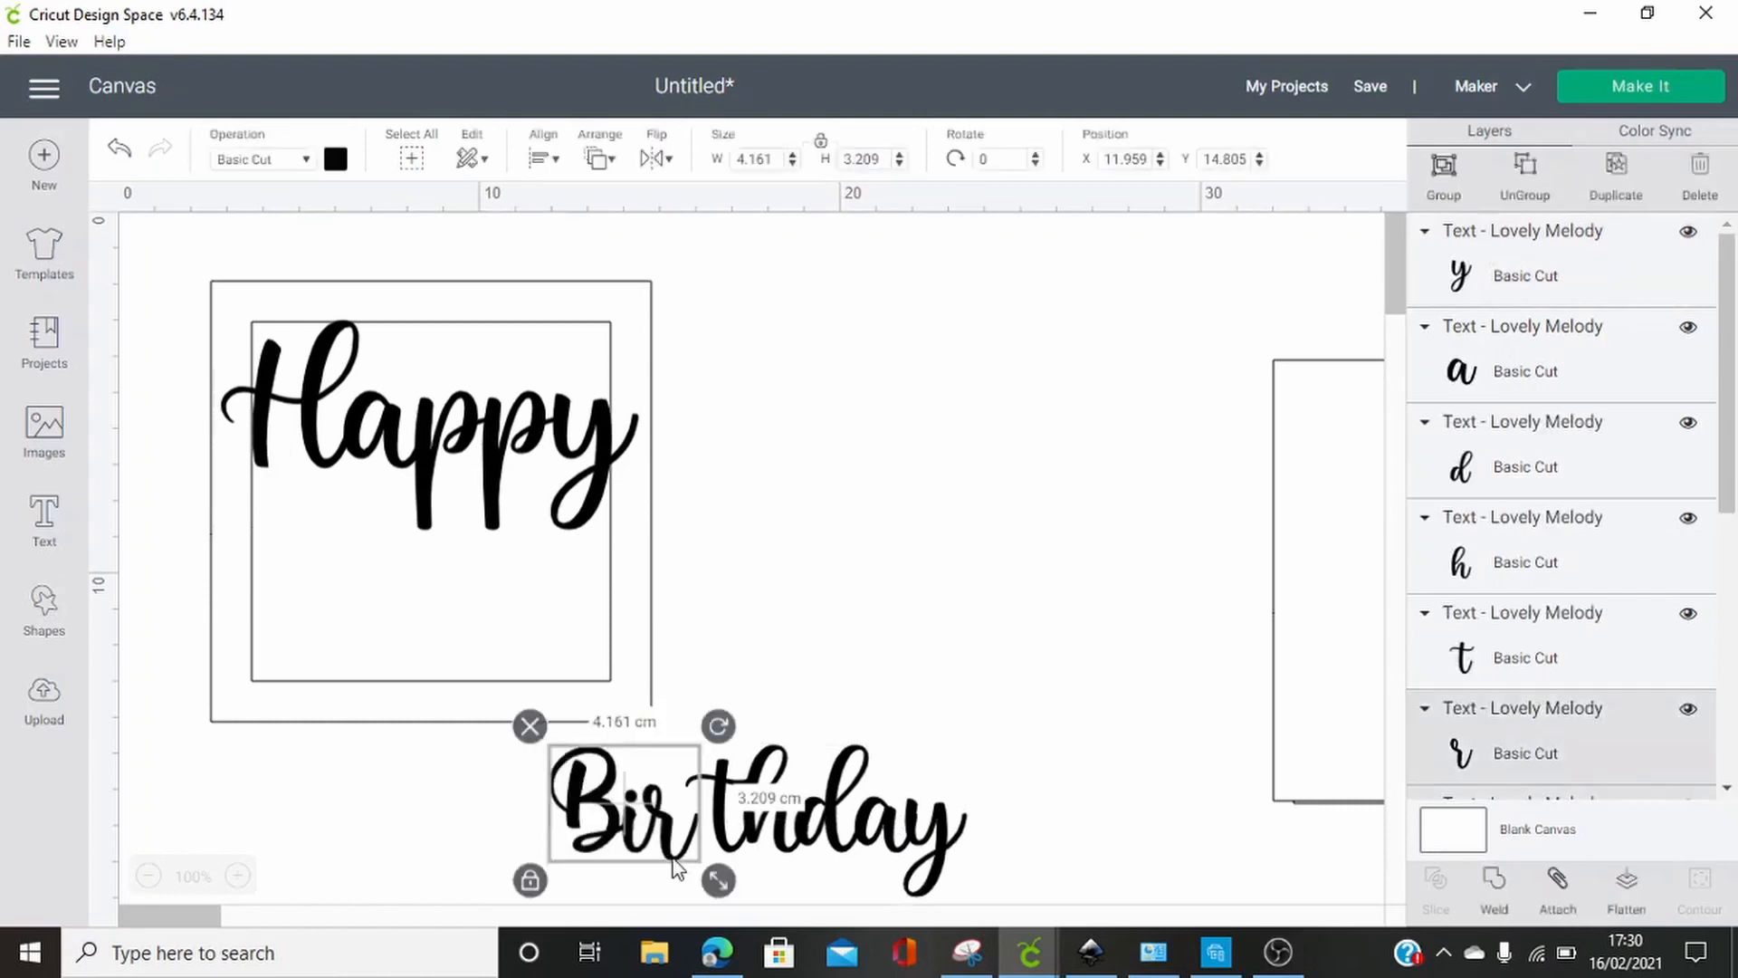
key(Right)
key(Right)
key(Right)
key(Right)
key(Right)
key(Right)
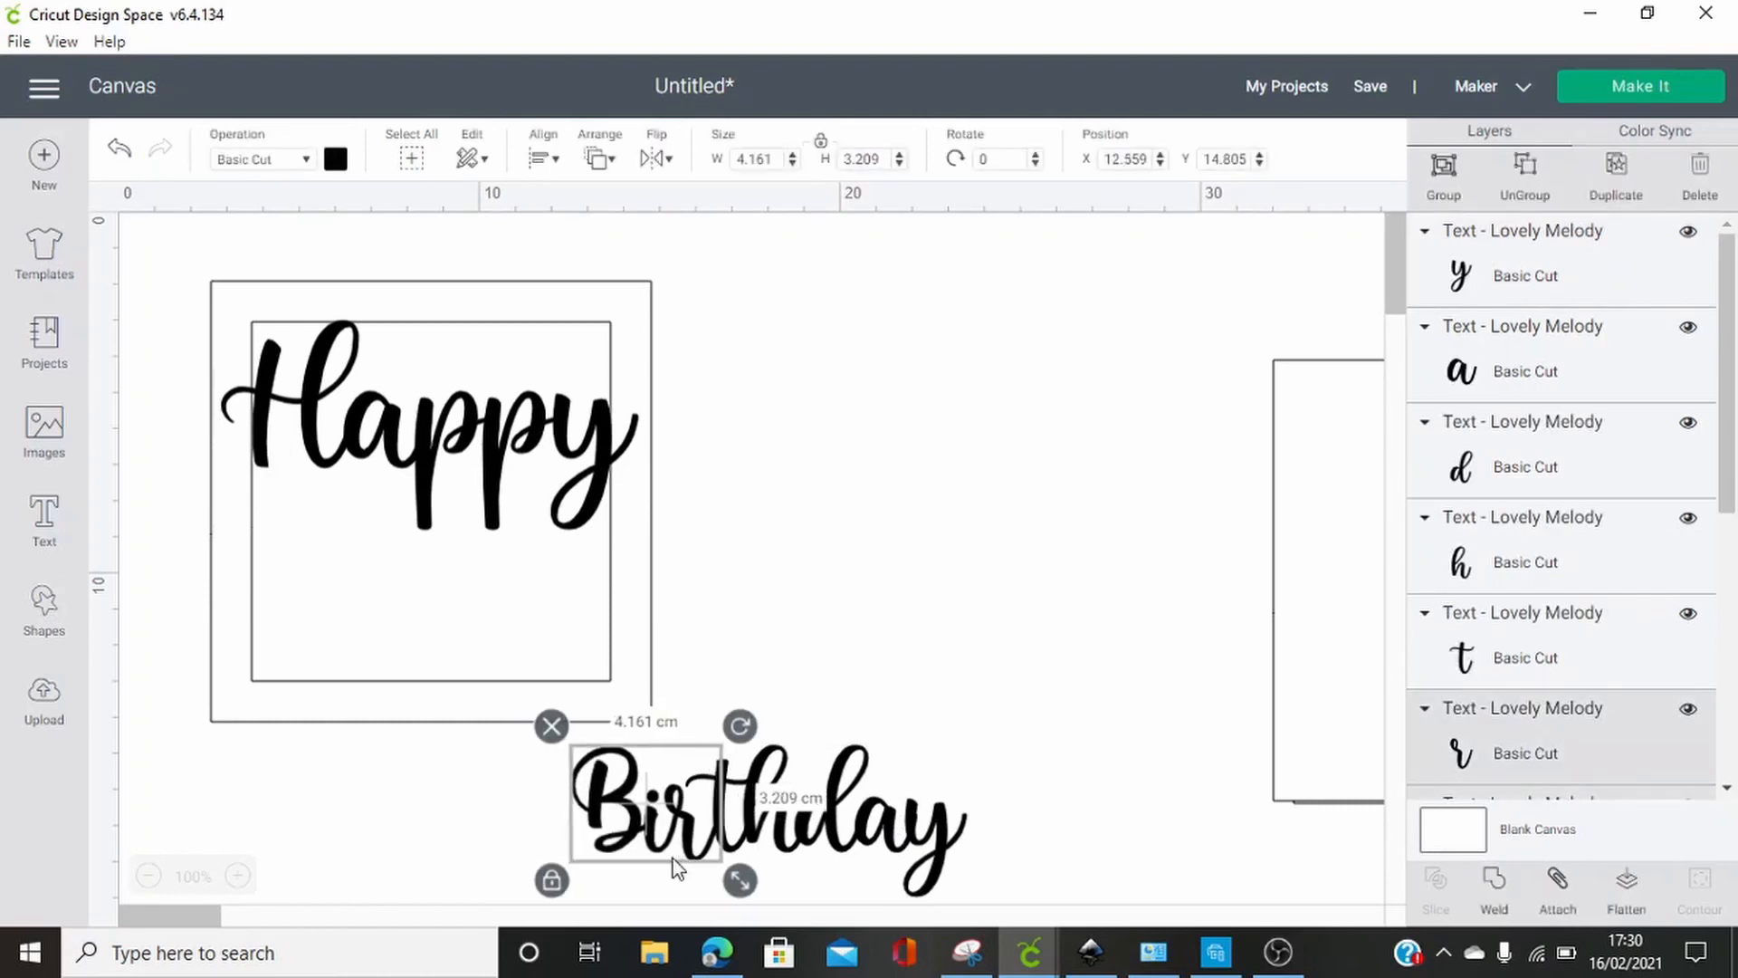
key(Left)
click(1099, 797)
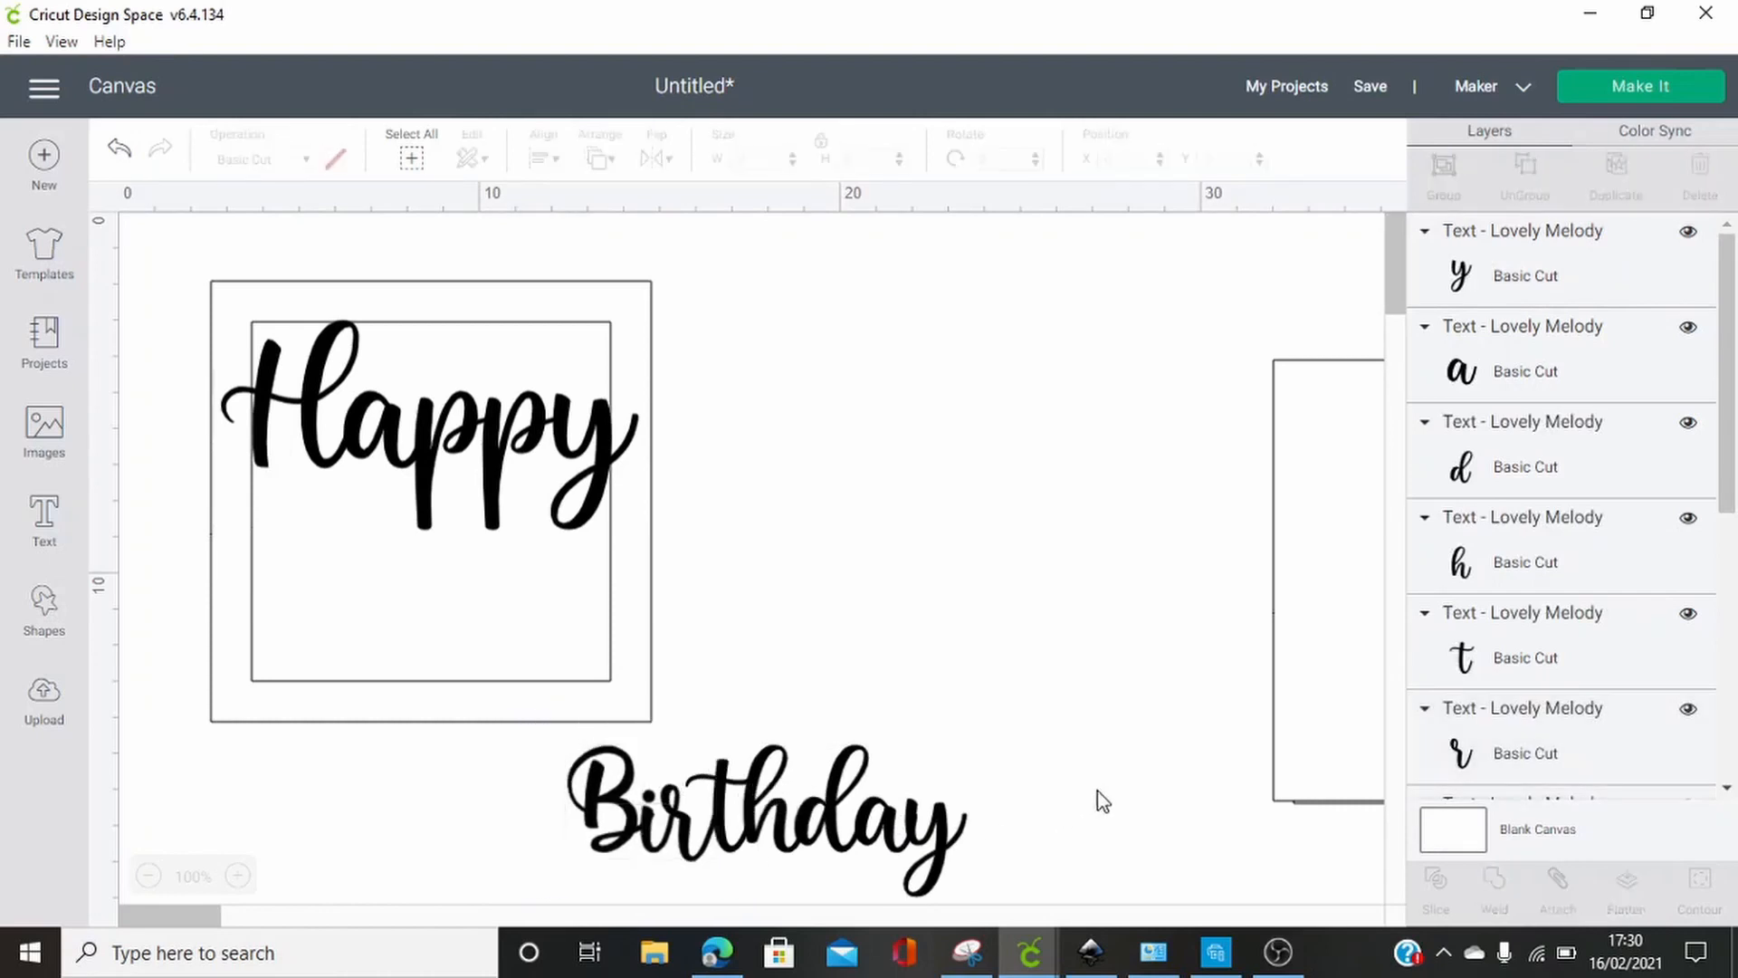
Group all the "Birthday" letters and place the word under "Happy", overlapping both side borders of the frame
drag(1074, 851, 569, 837)
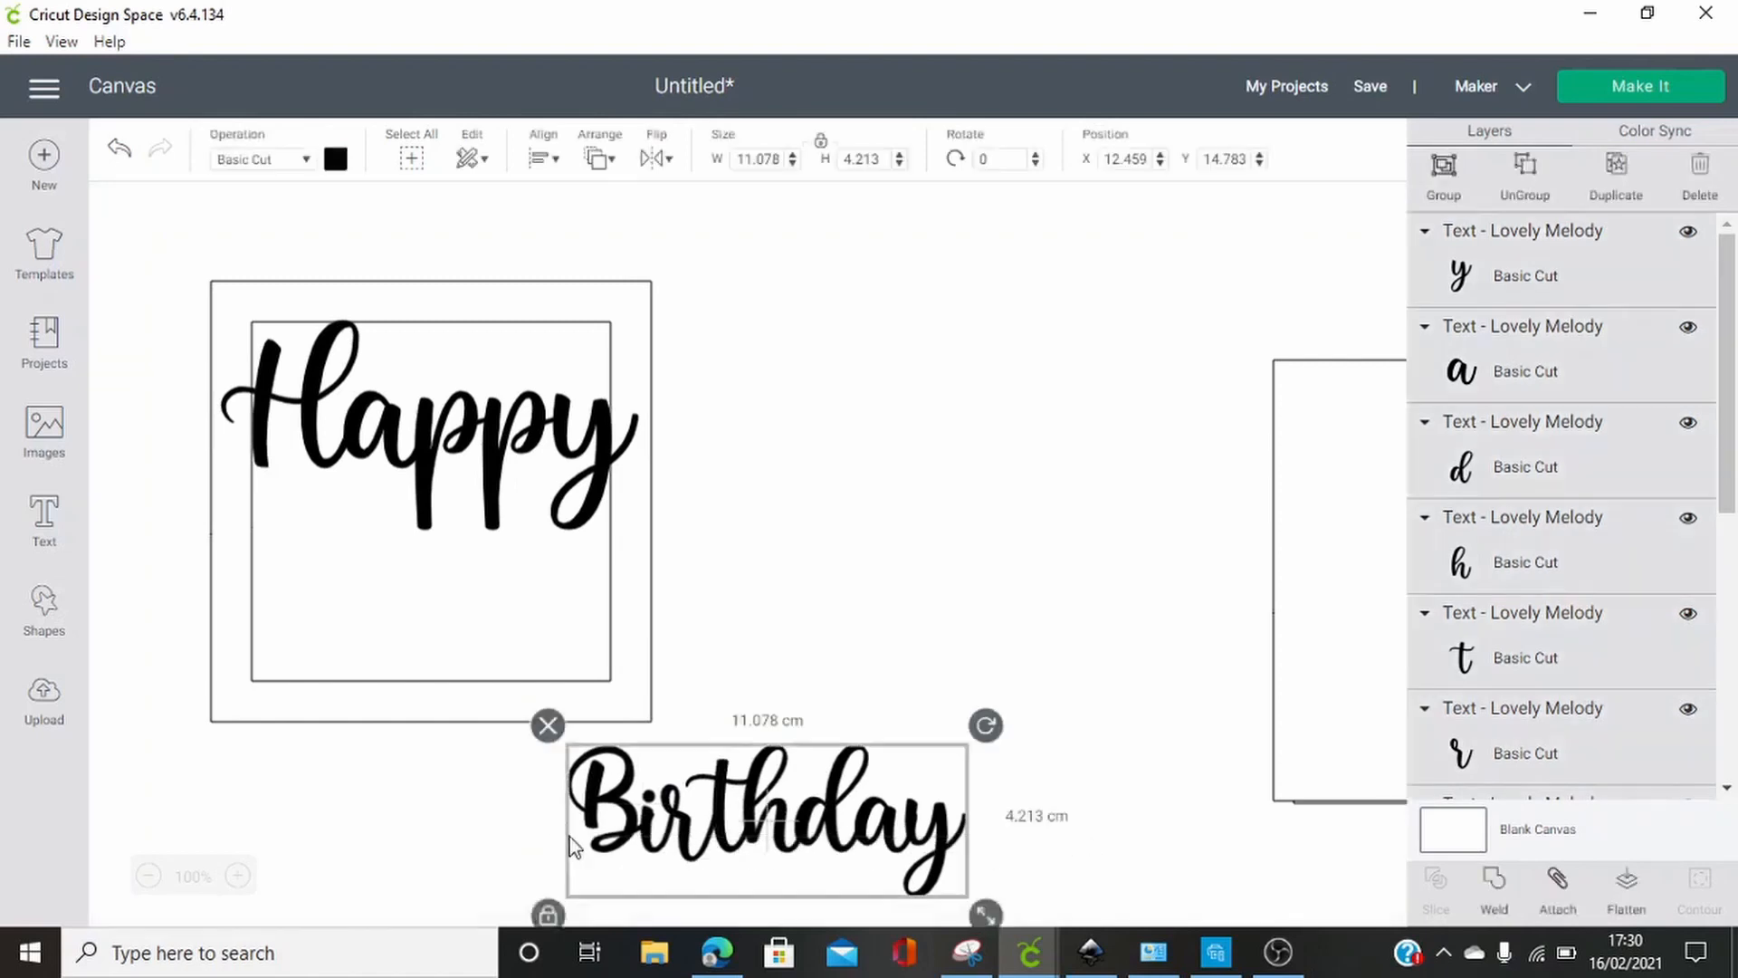
click(1447, 176)
drag(749, 832, 409, 605)
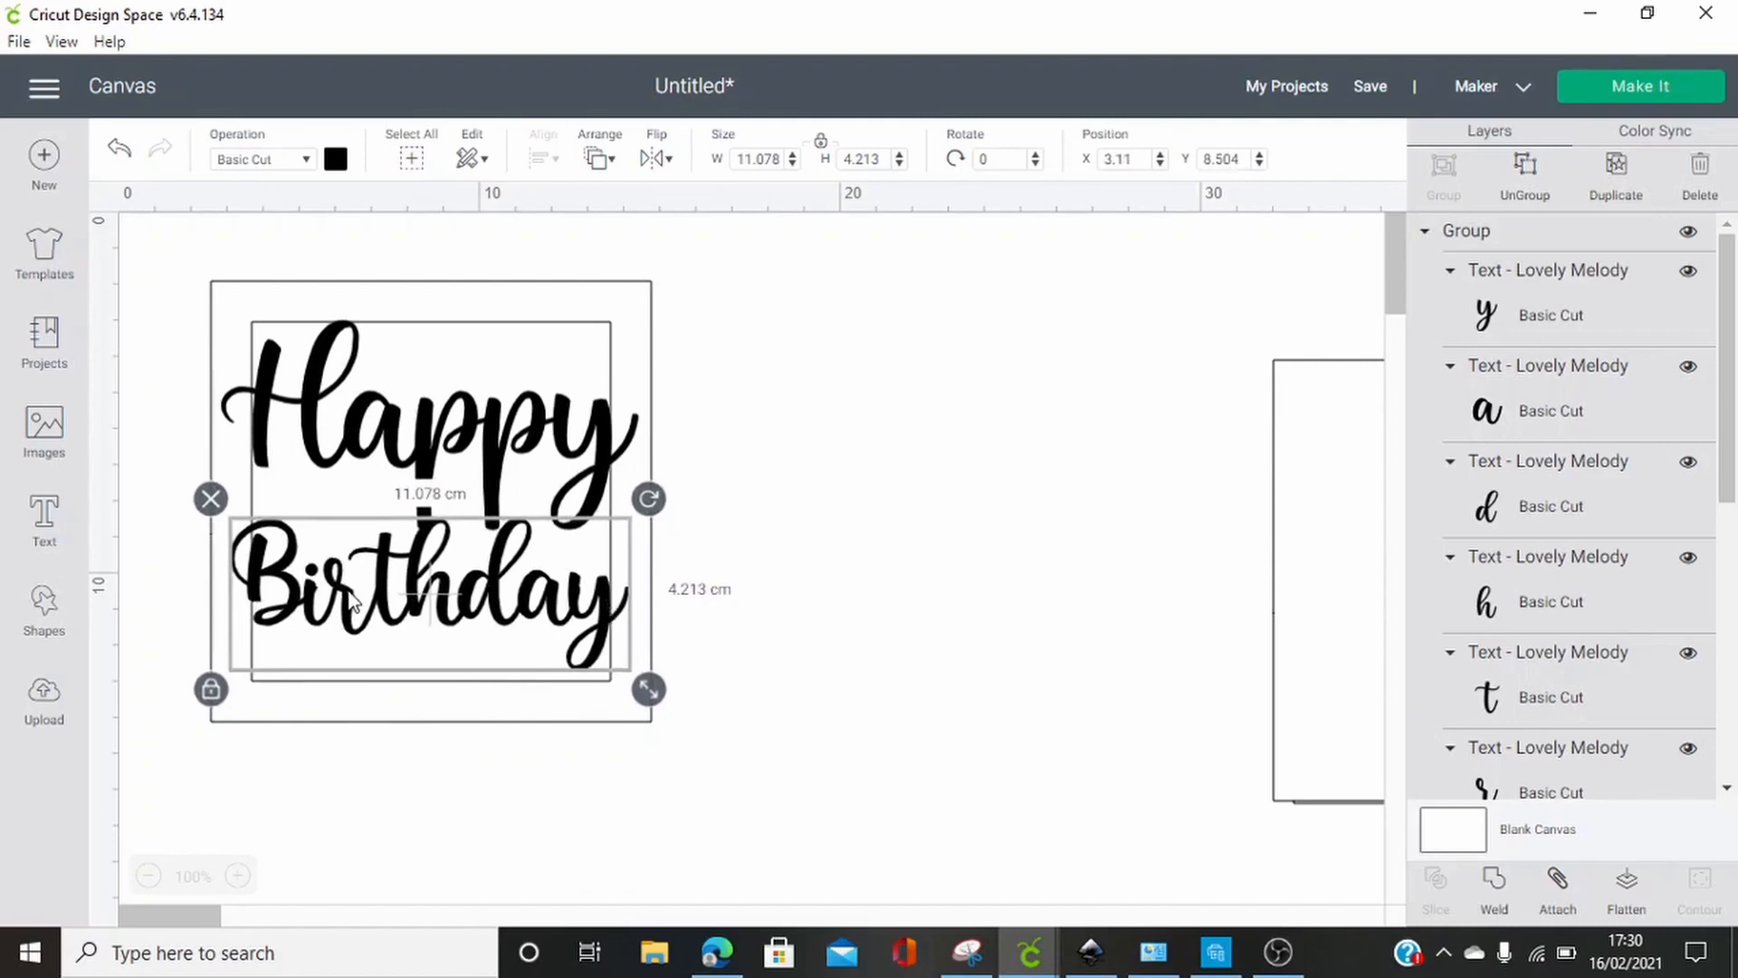
click(786, 749)
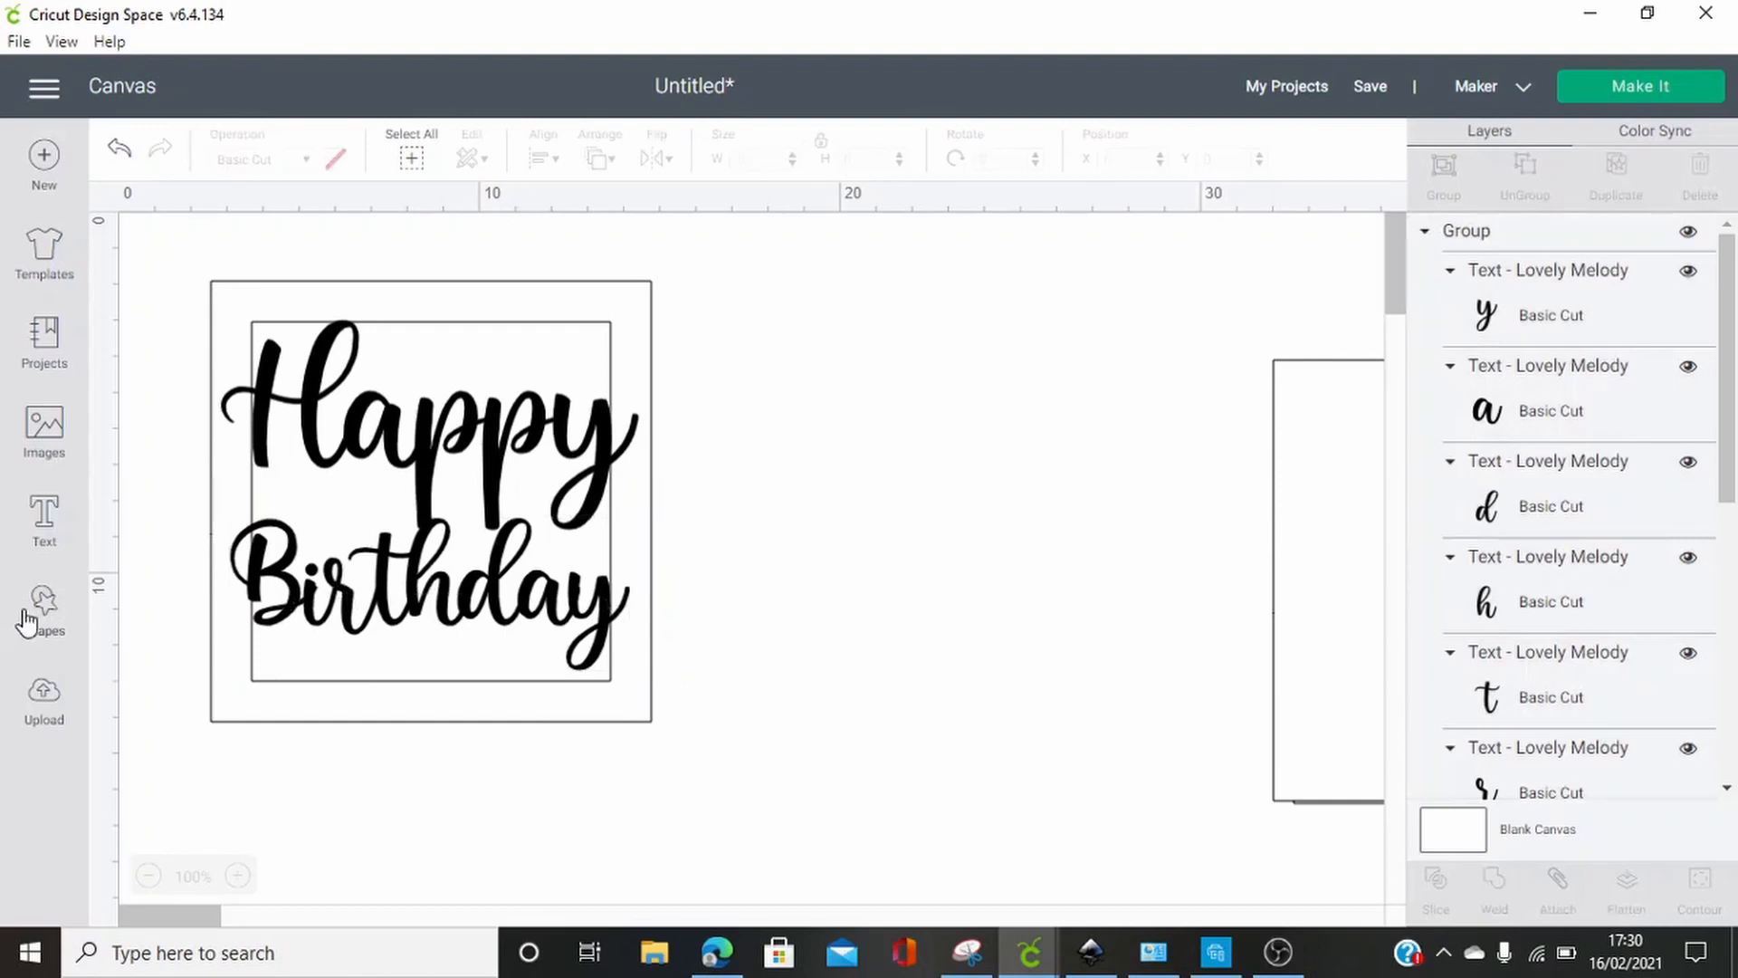
Add a heart shape, shrink it to about 2.4 cm wide and place it just right of the frame
click(52, 612)
click(149, 789)
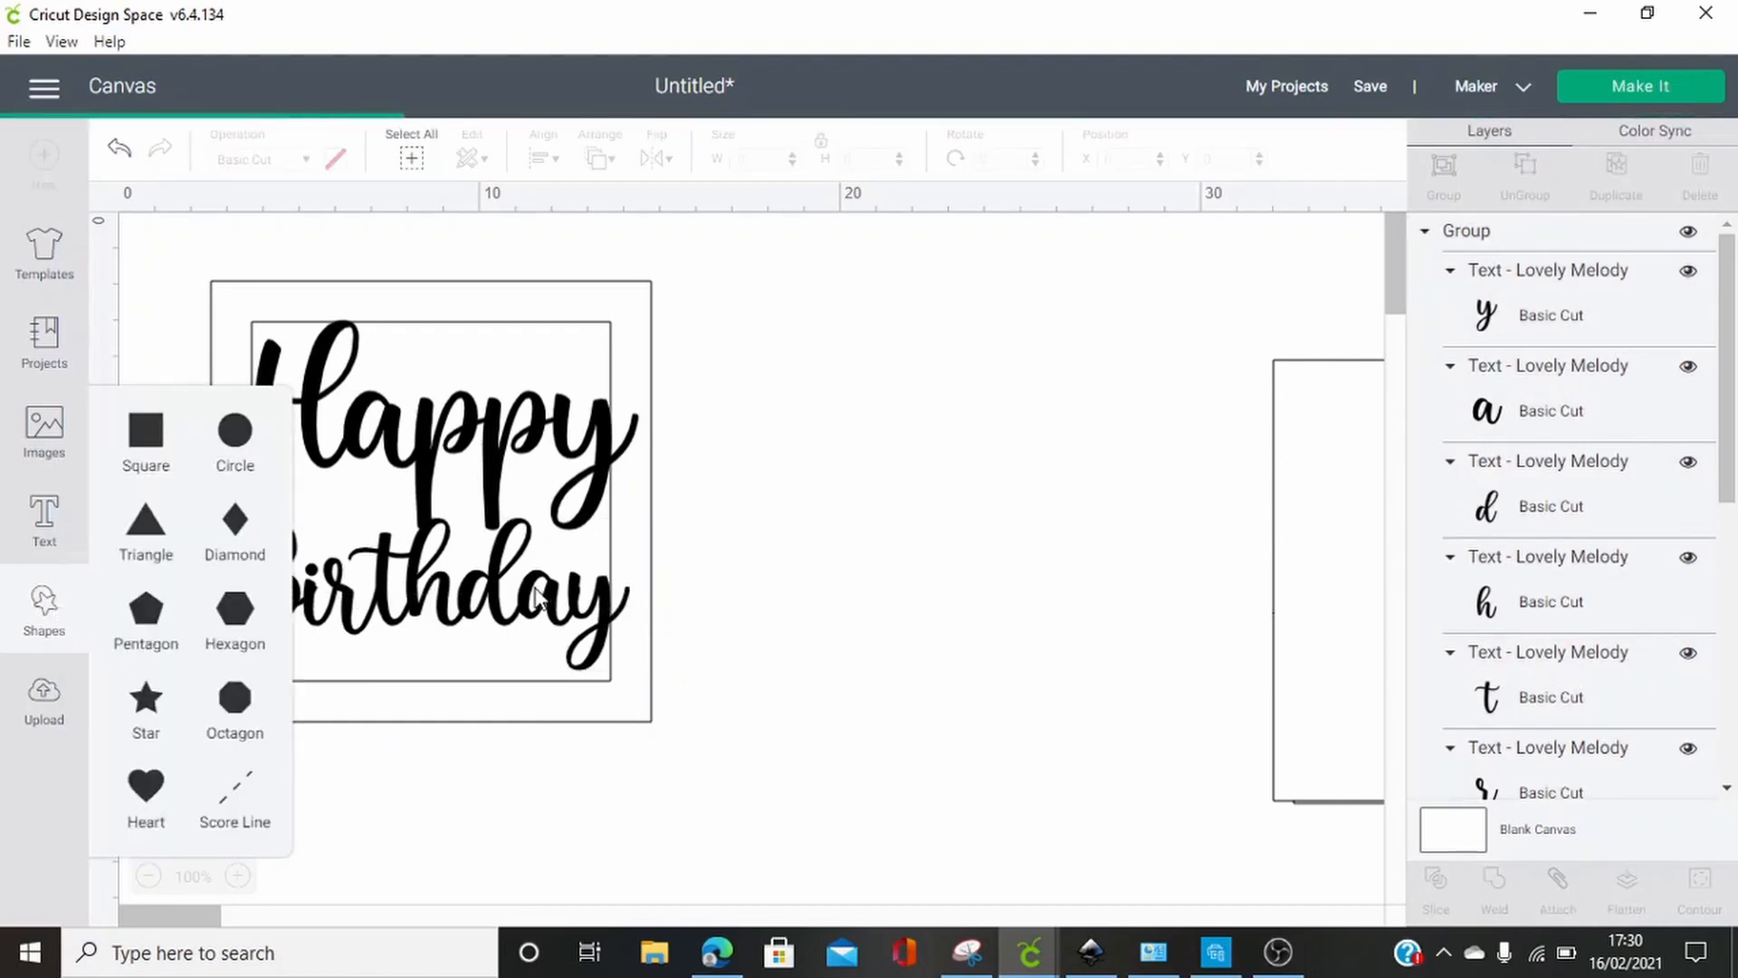
drag(518, 470, 1079, 431)
drag(1084, 563, 879, 362)
drag(833, 308, 800, 465)
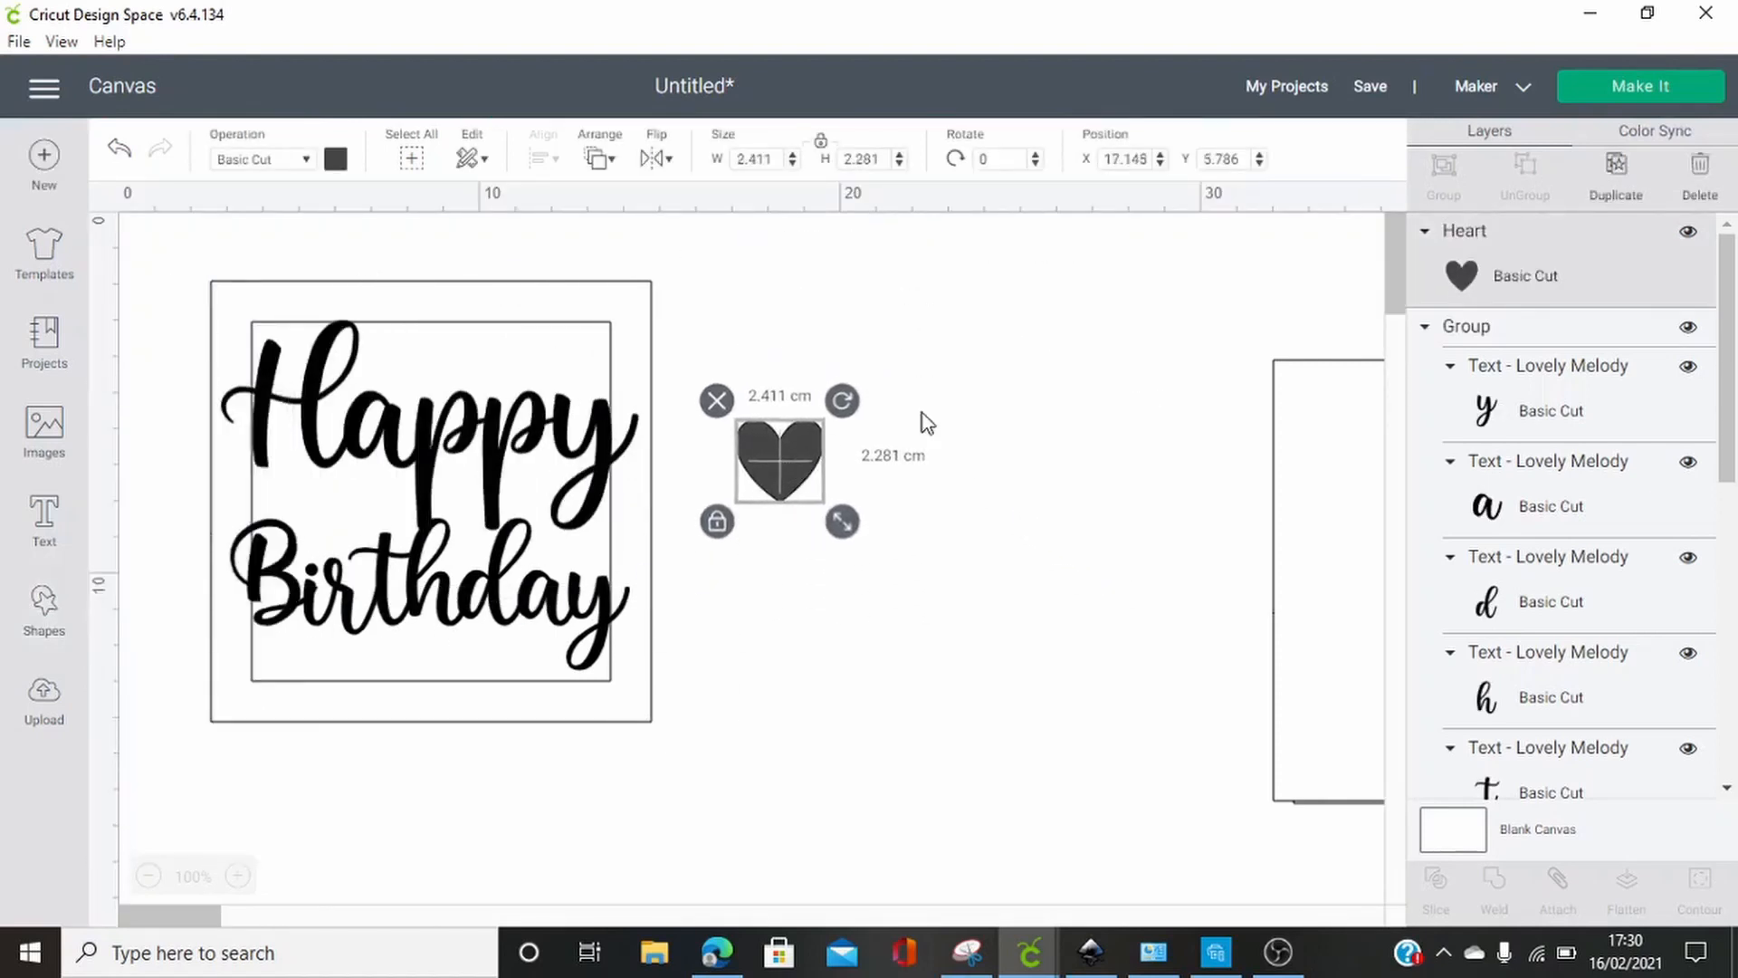
click(1300, 306)
Duplicate the heart twice and move the last copy clear of the other two
click(776, 478)
click(1616, 172)
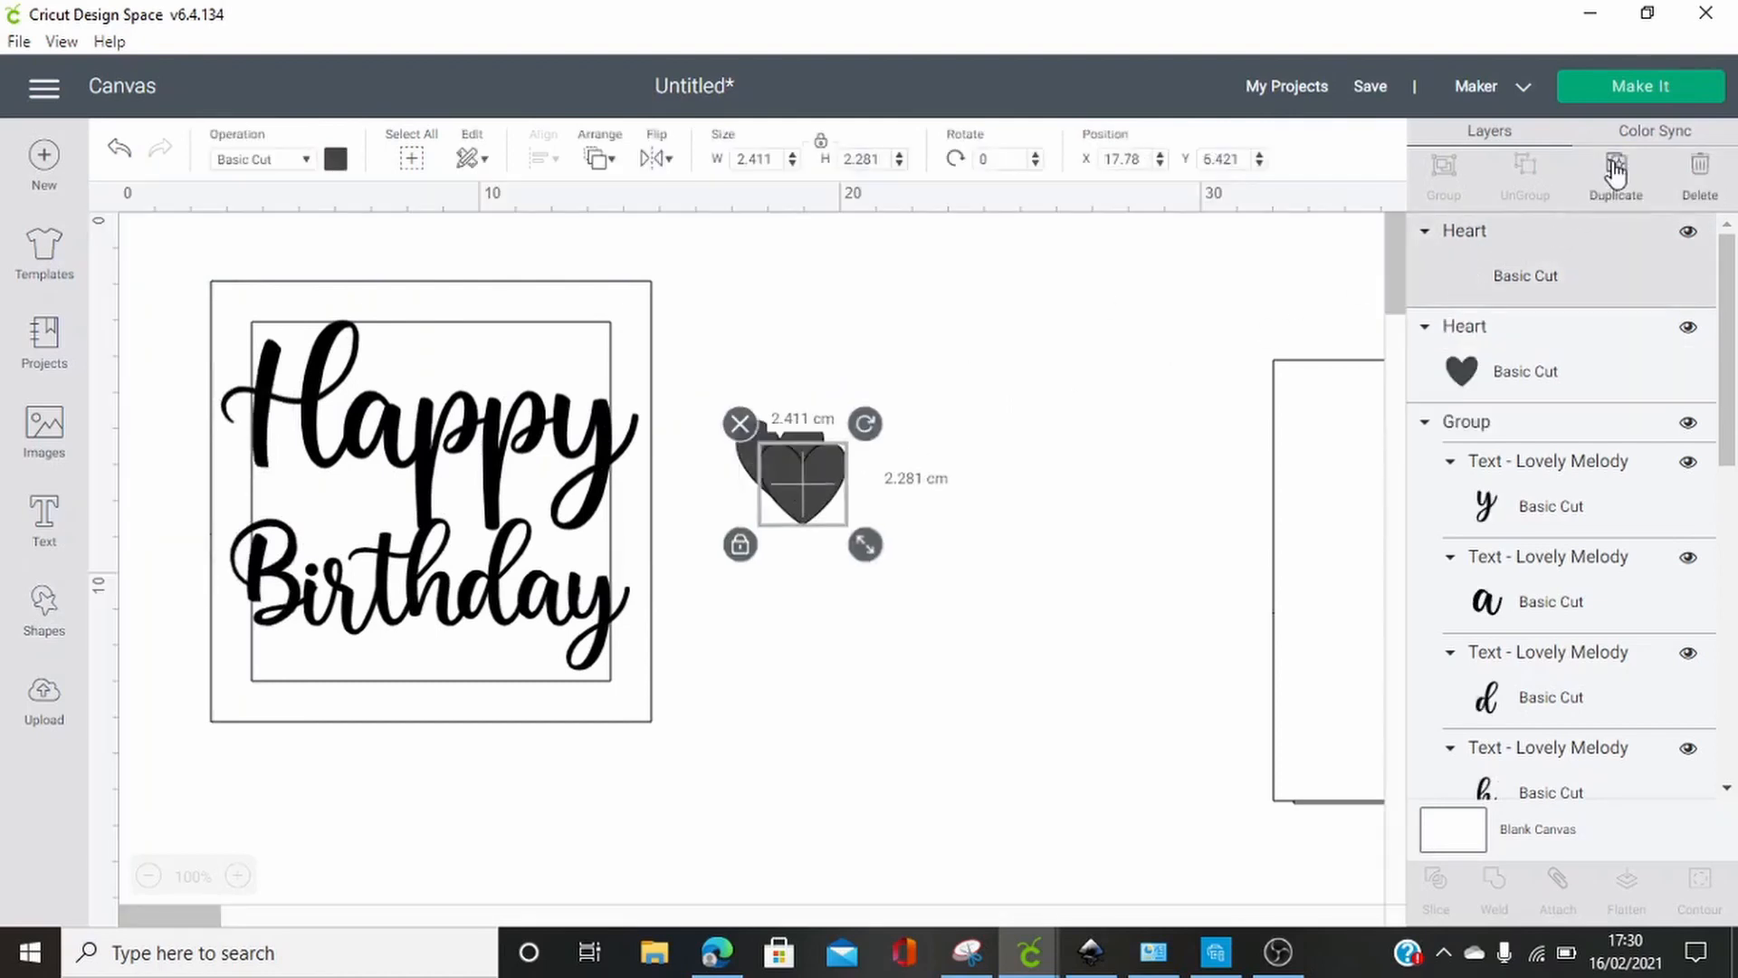
click(1616, 172)
drag(848, 532, 1007, 638)
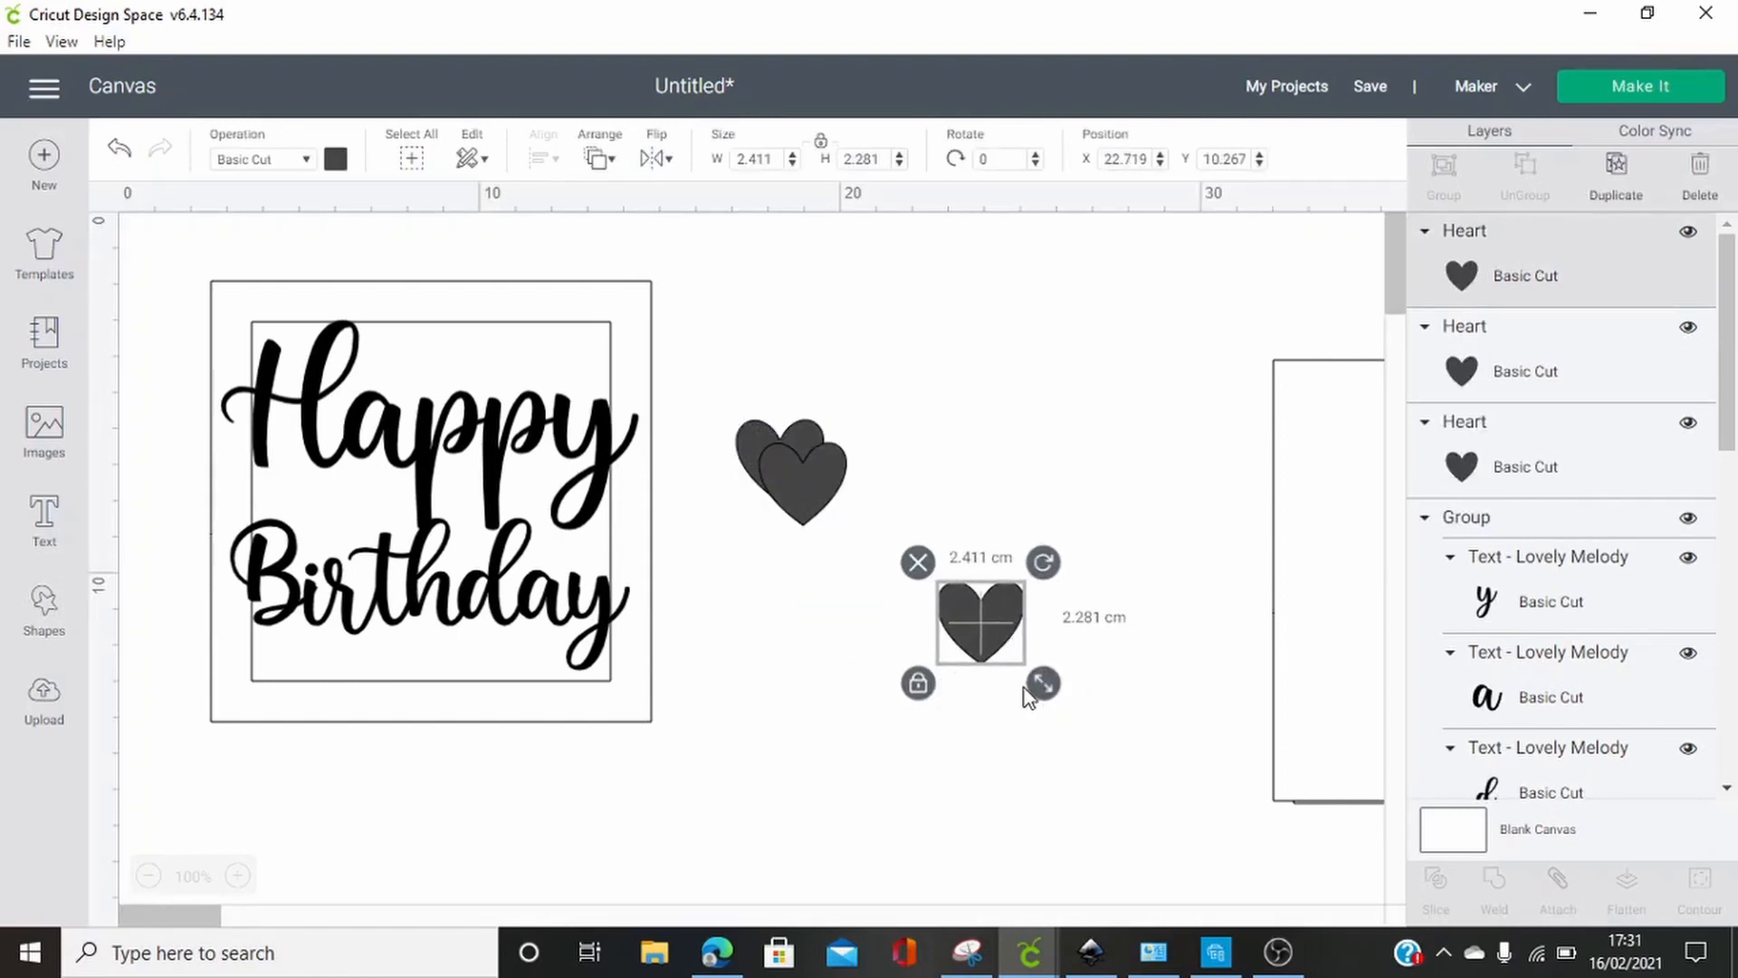
Place the separated heart above "ppy", overlapping the frame's upper border and the lettering, and enlarge it to about 2.6 cm wide
drag(981, 626, 551, 367)
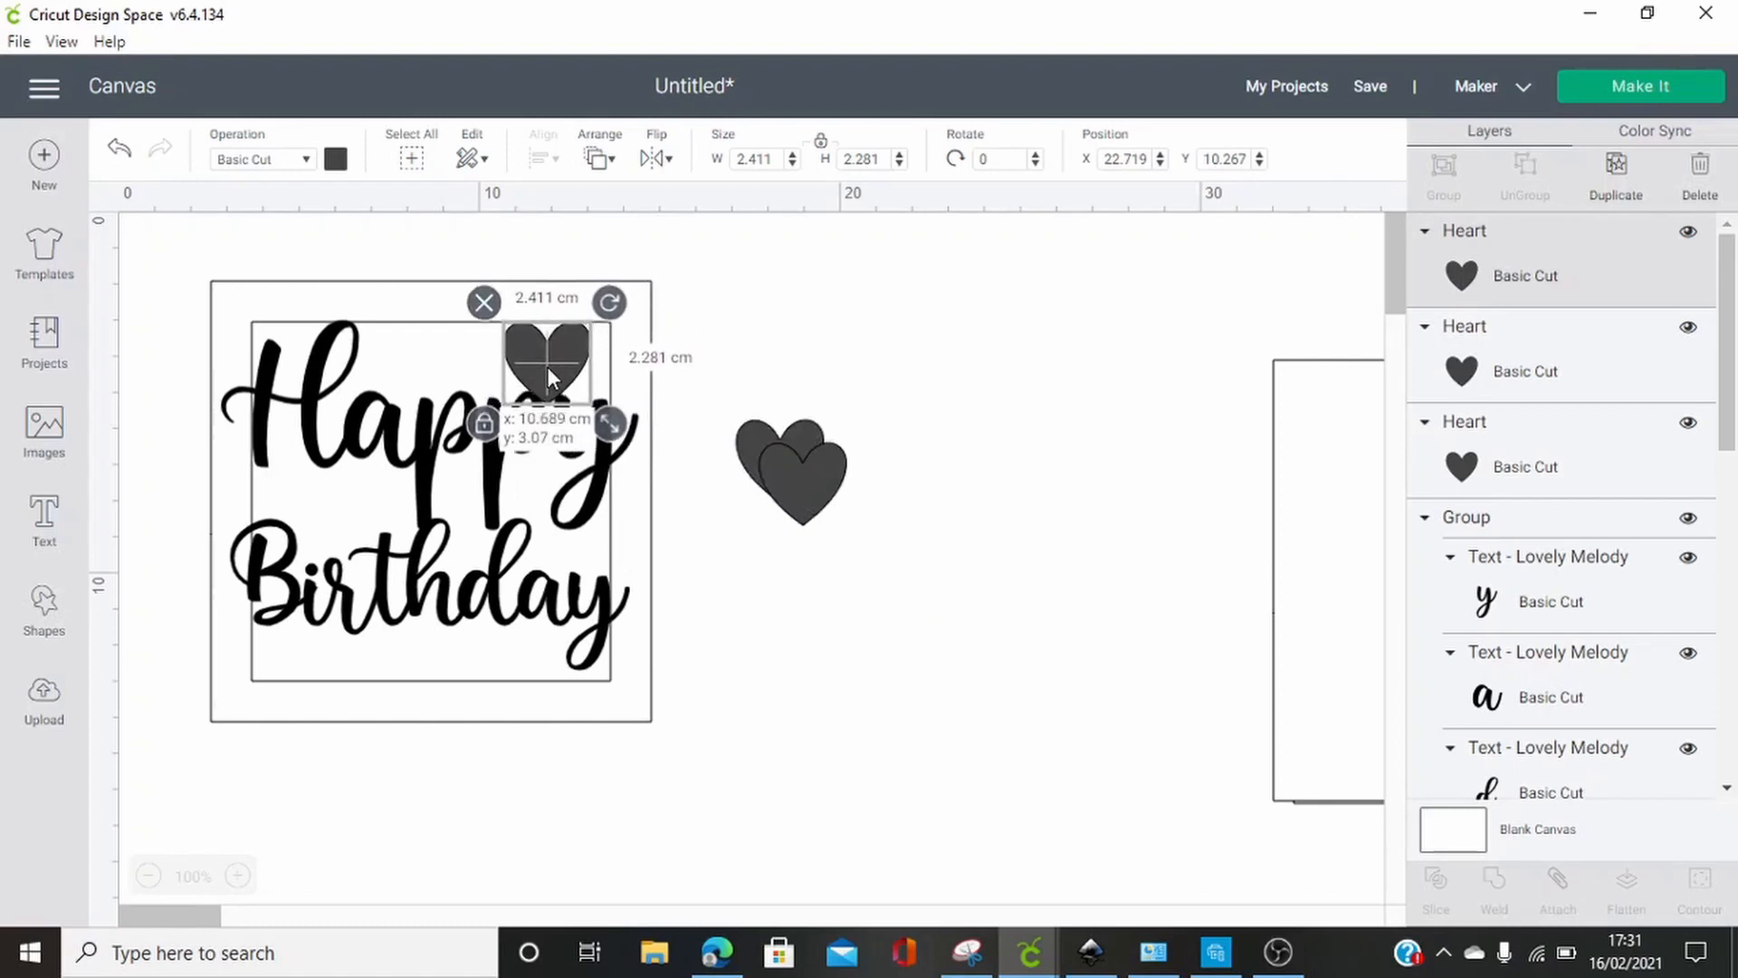
drag(550, 376, 550, 376)
click(686, 342)
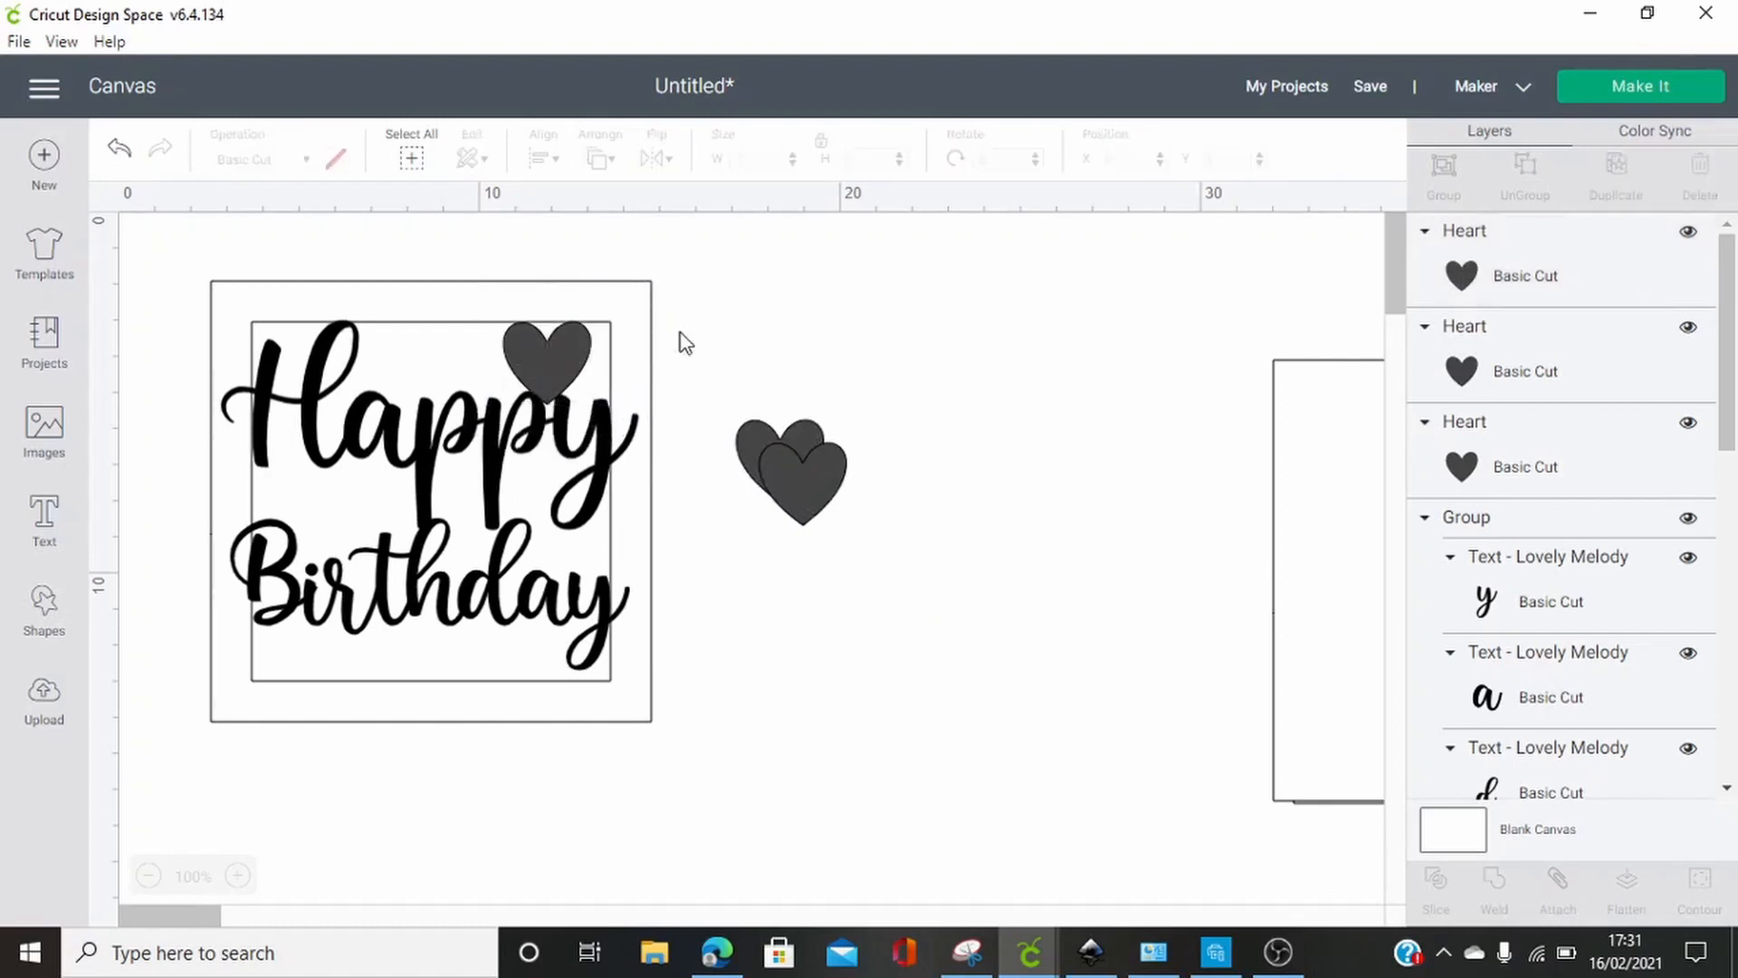
click(534, 336)
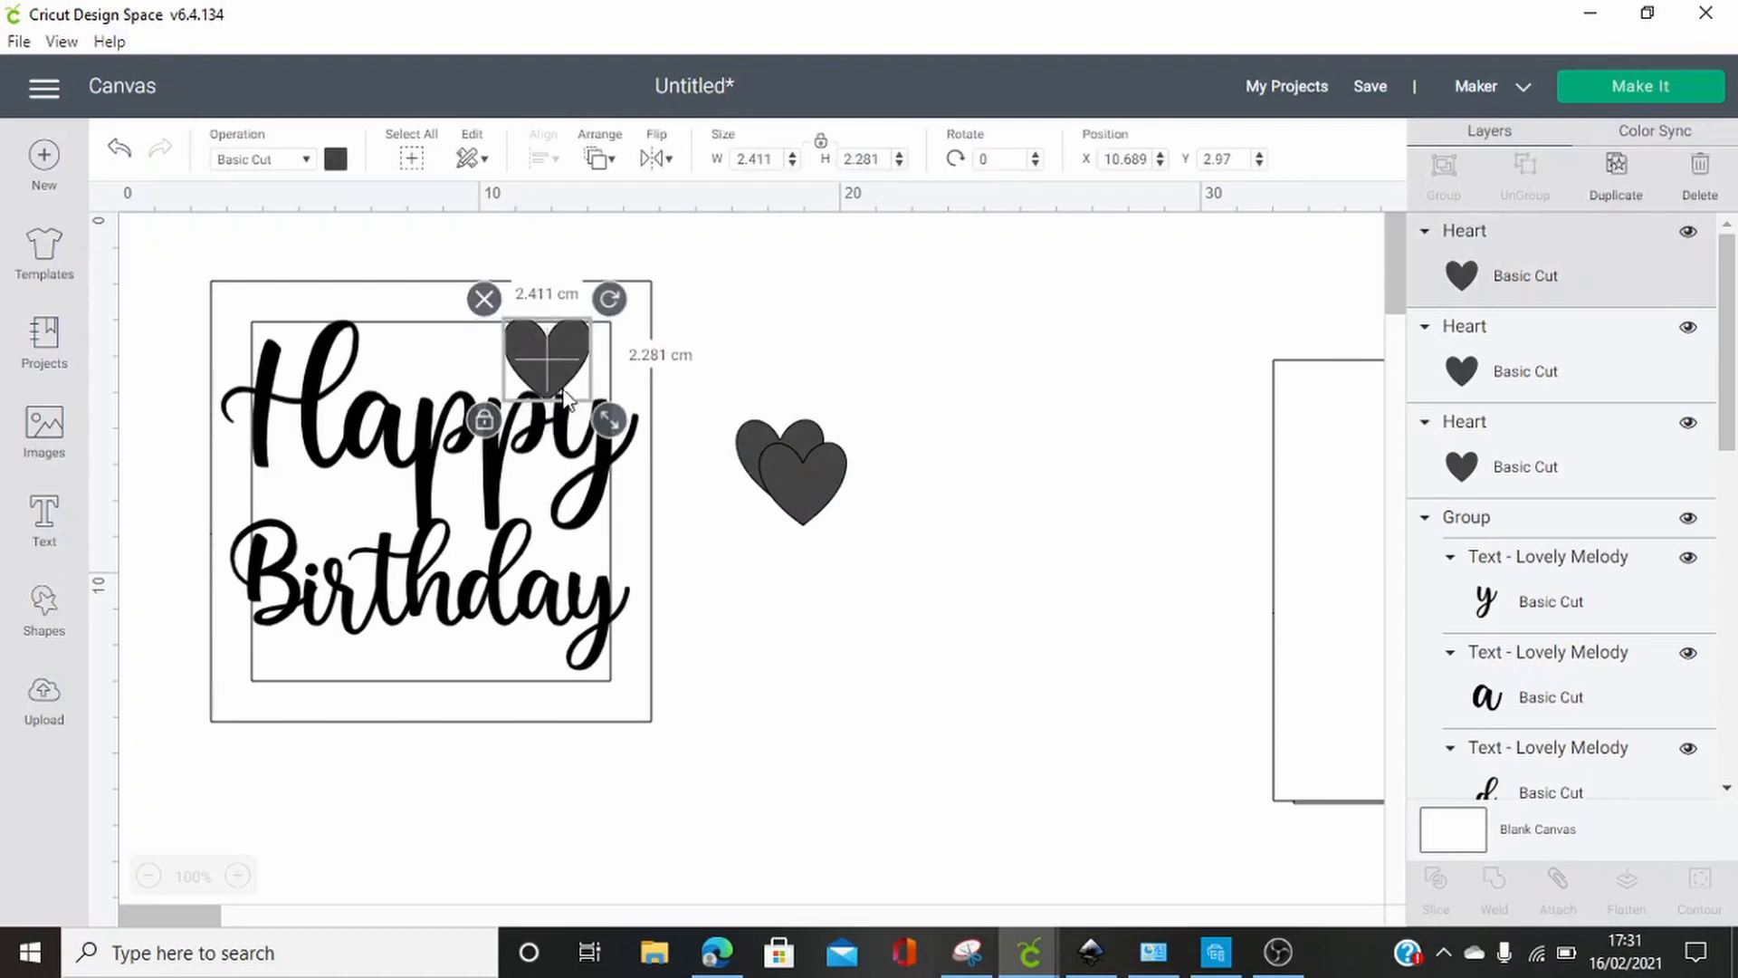
drag(620, 433, 629, 442)
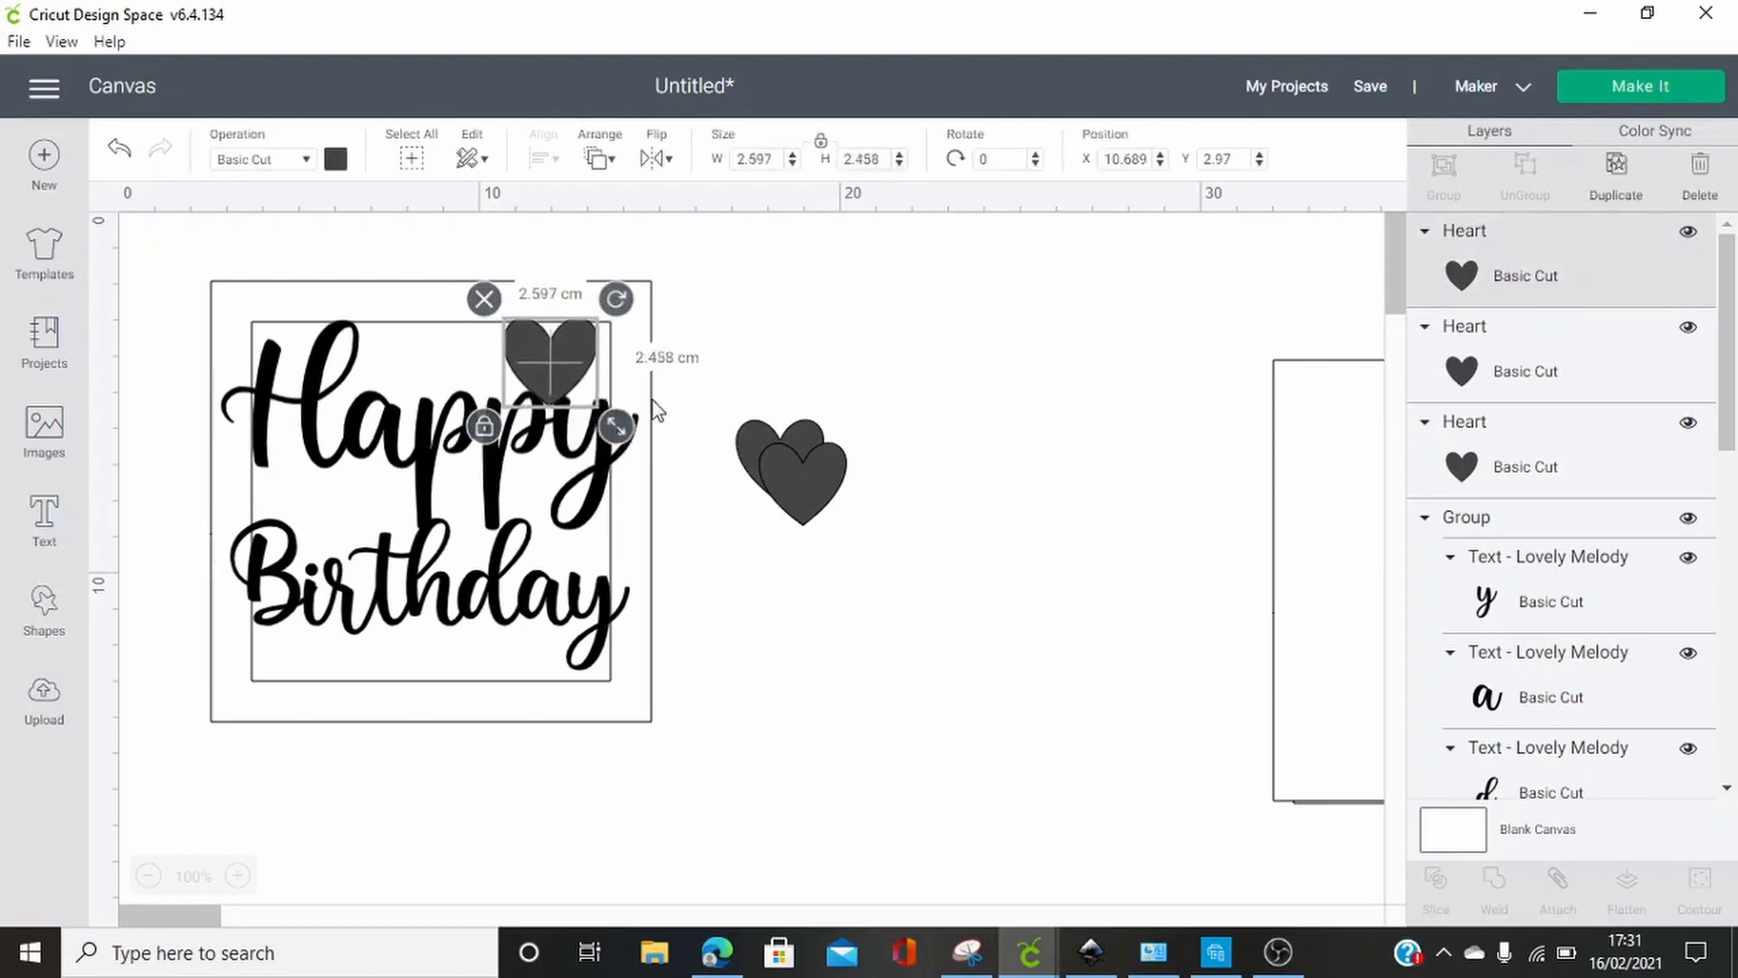
click(733, 372)
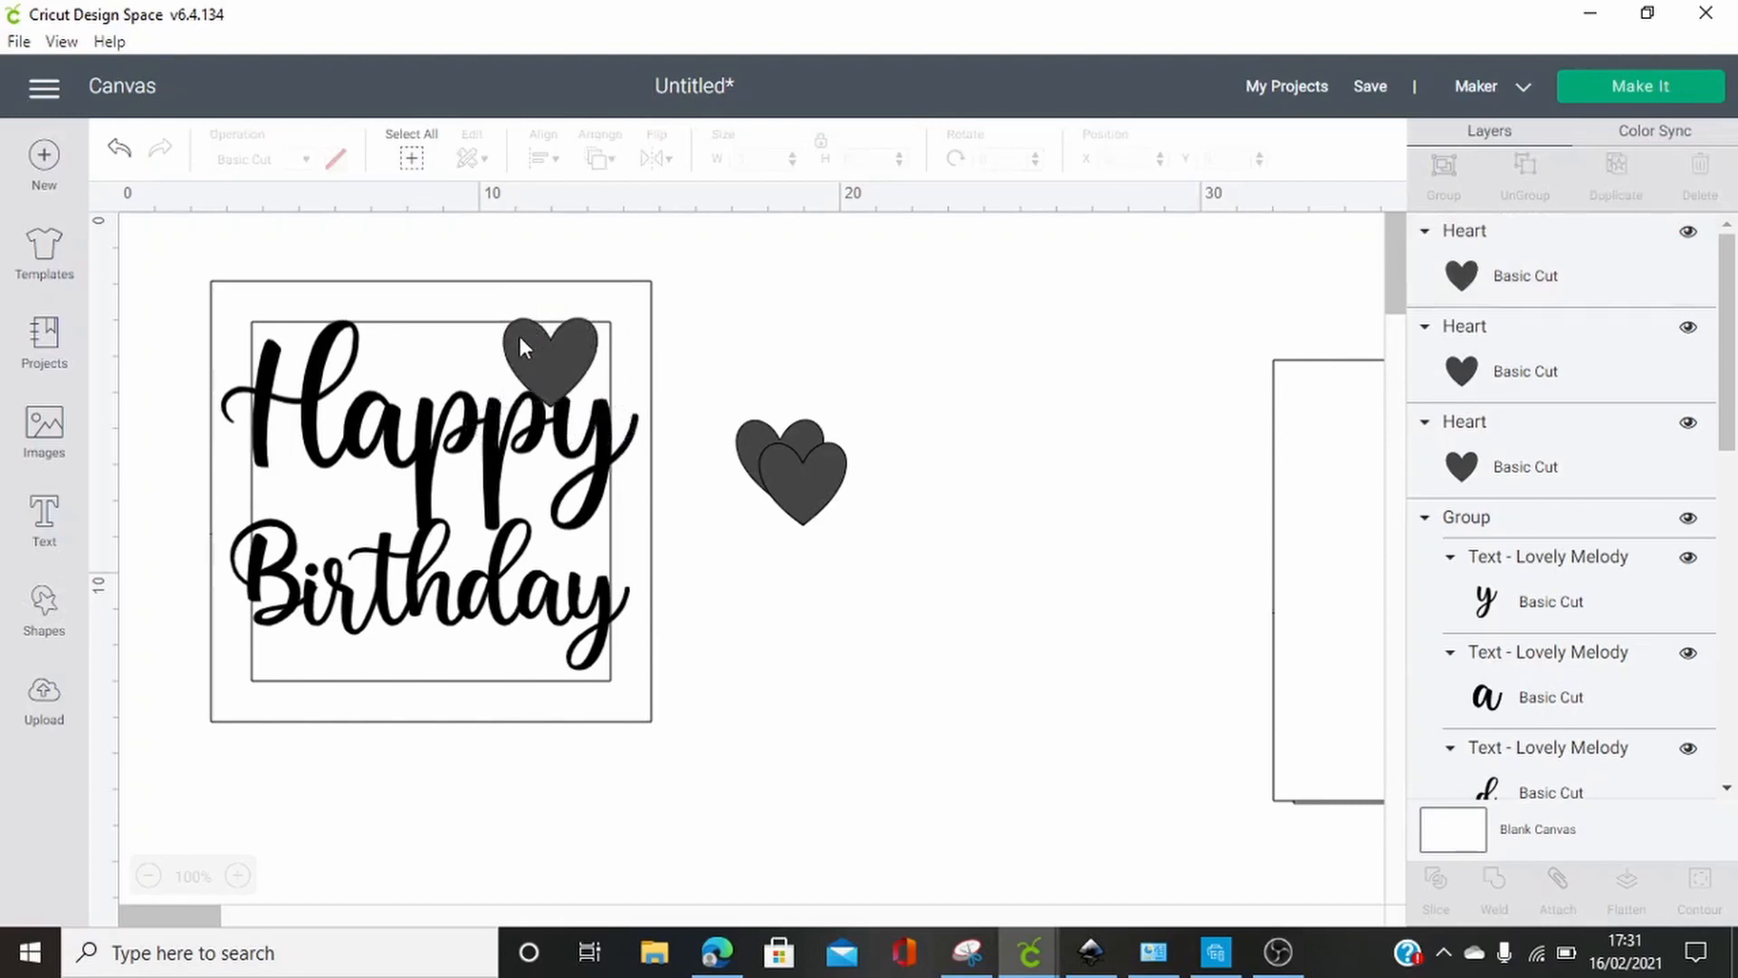
Place a second heart between the "H" and the "B", enlarge it to about 2.5 cm wide and nudge it up 0.2 cm
drag(793, 487, 303, 501)
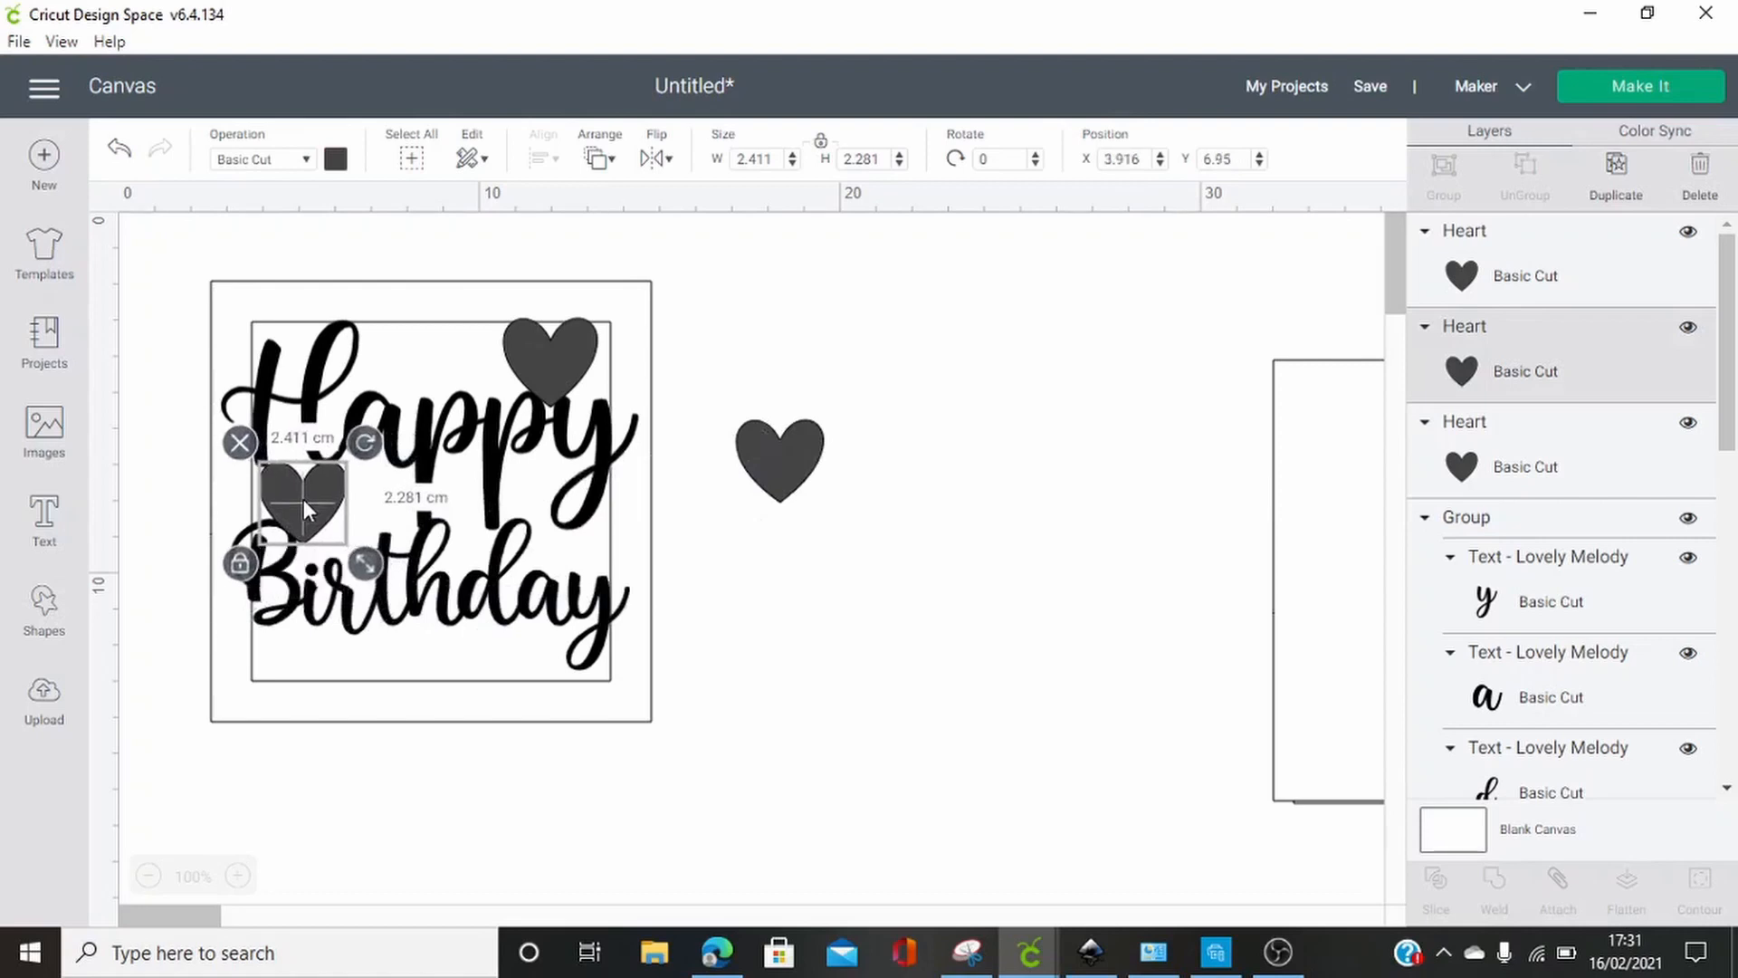
click(714, 584)
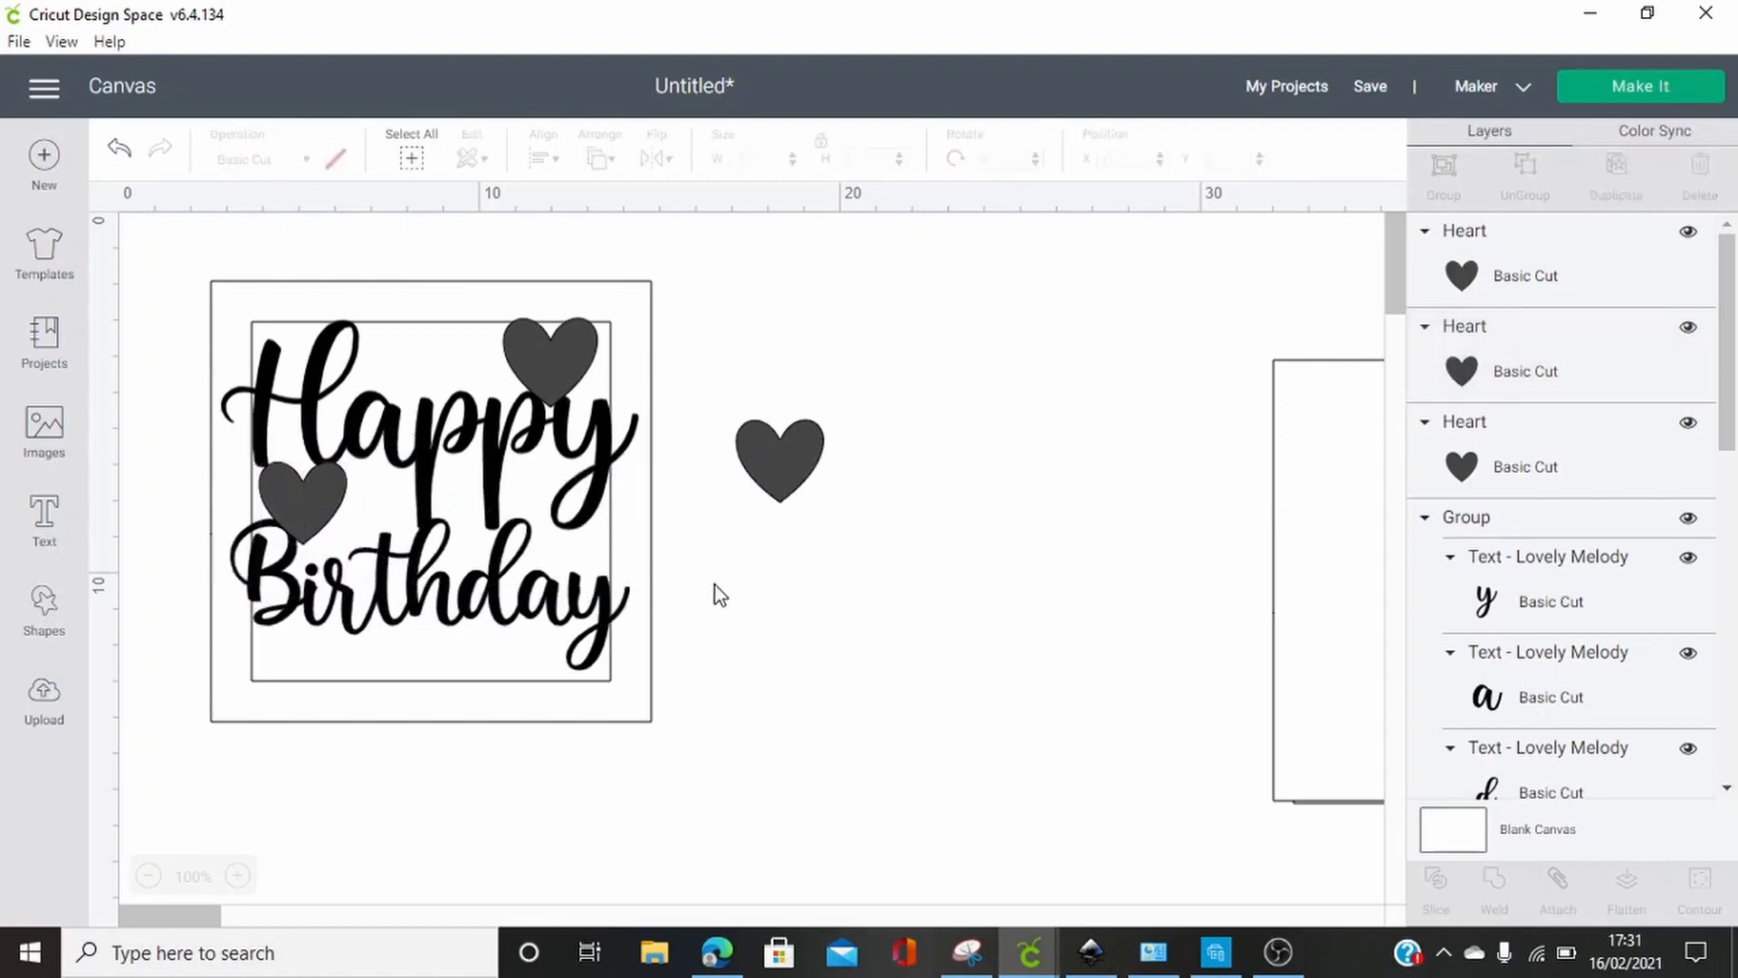
click(269, 498)
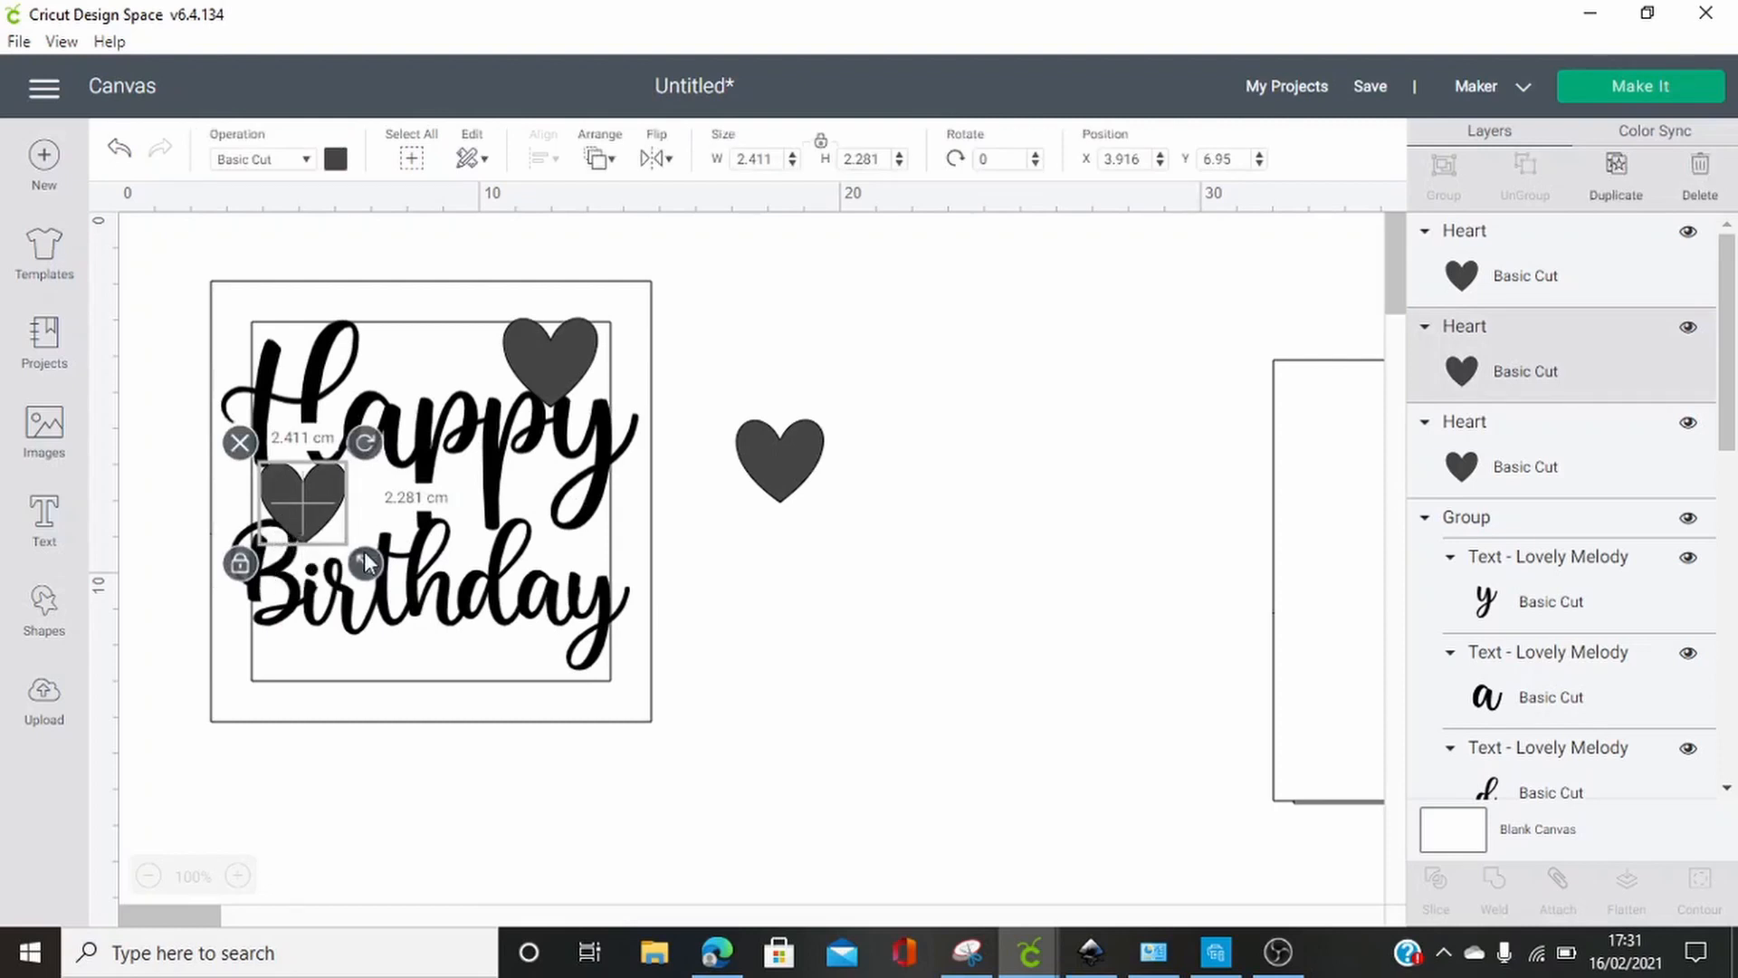
drag(369, 559, 371, 561)
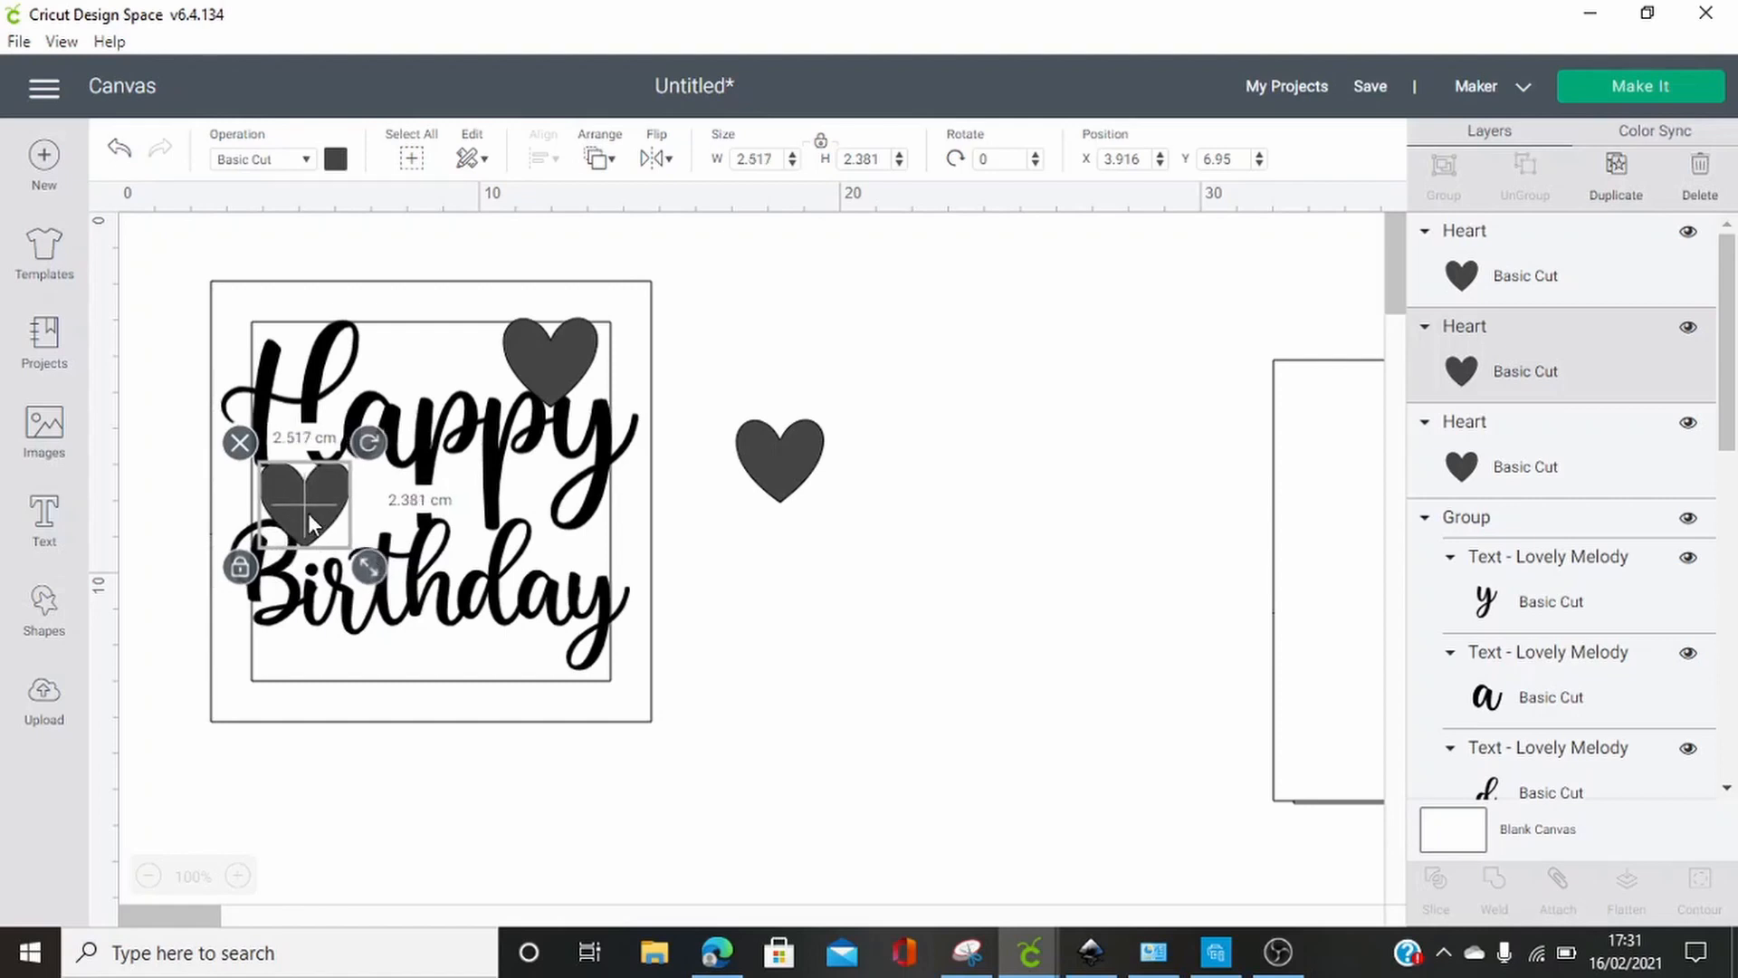
key(Up)
key(Up)
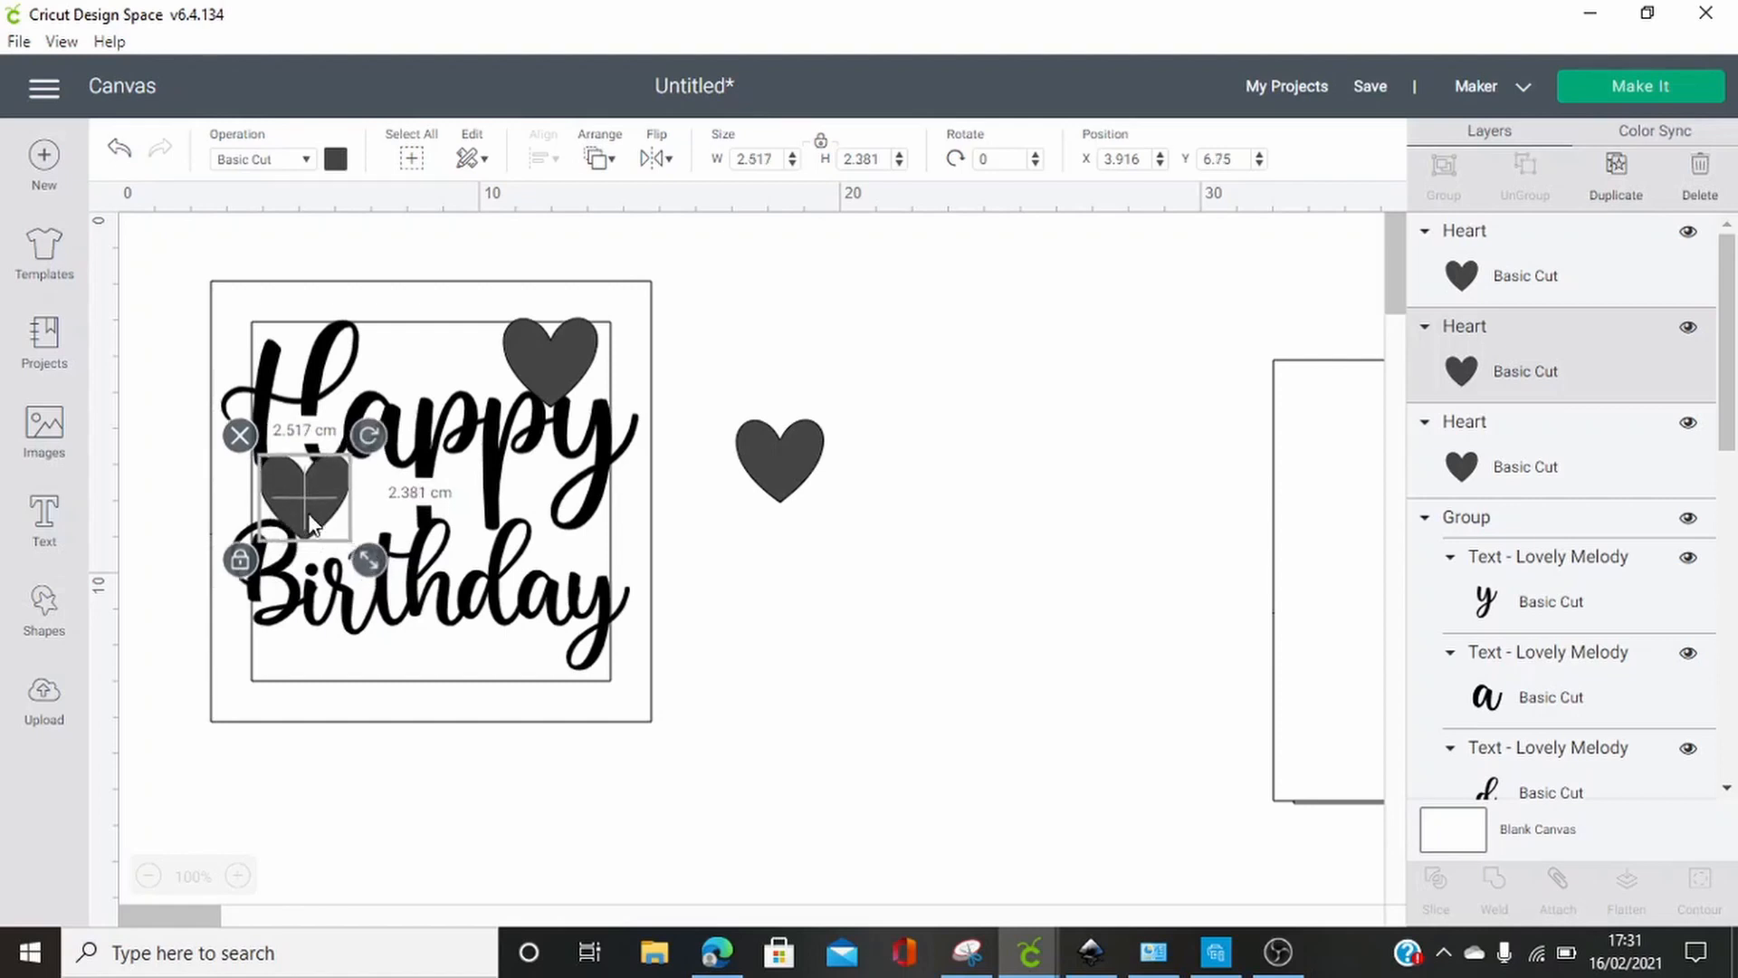
click(785, 682)
Duplicate the remaining heart, place the copy over the "da" of "Birthday" just below "Happy", and shrink it
drag(808, 462, 790, 654)
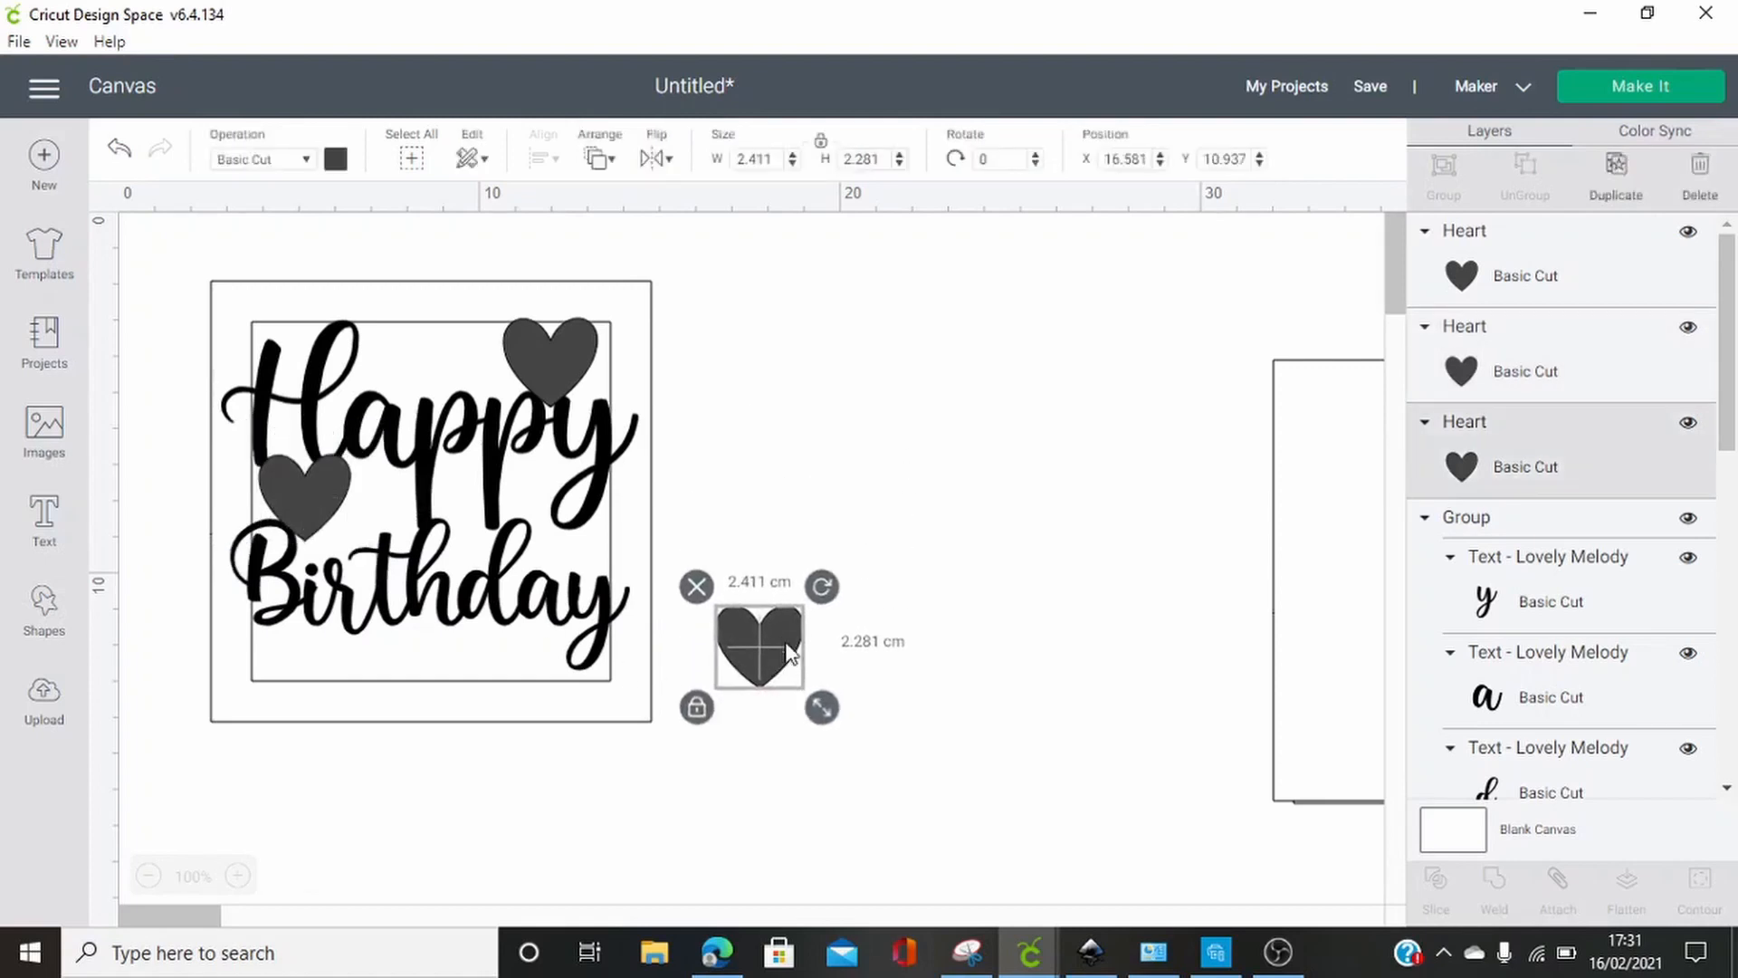
click(1619, 194)
drag(771, 651, 556, 563)
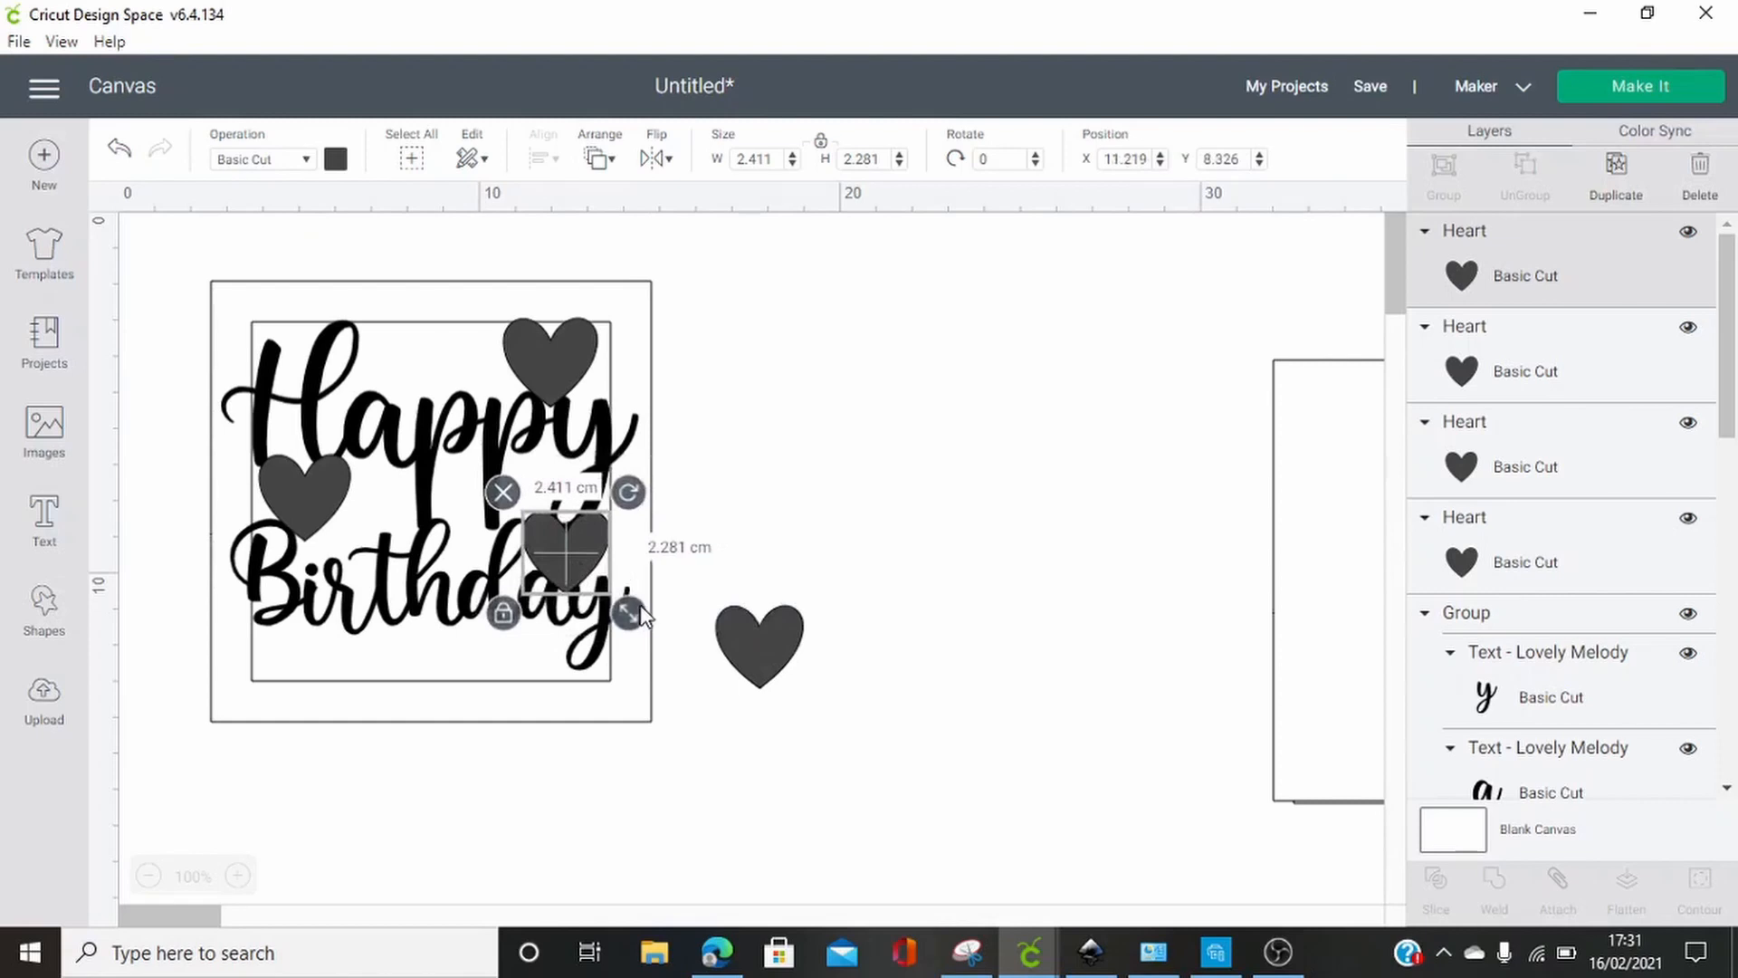
drag(634, 614, 579, 548)
click(708, 553)
Place the last heart beneath the middle of "Birthday", touching the frame's lower border, and shrink it to about 1.9 cm wide
click(753, 507)
drag(764, 634, 398, 709)
drag(453, 781, 463, 701)
click(820, 704)
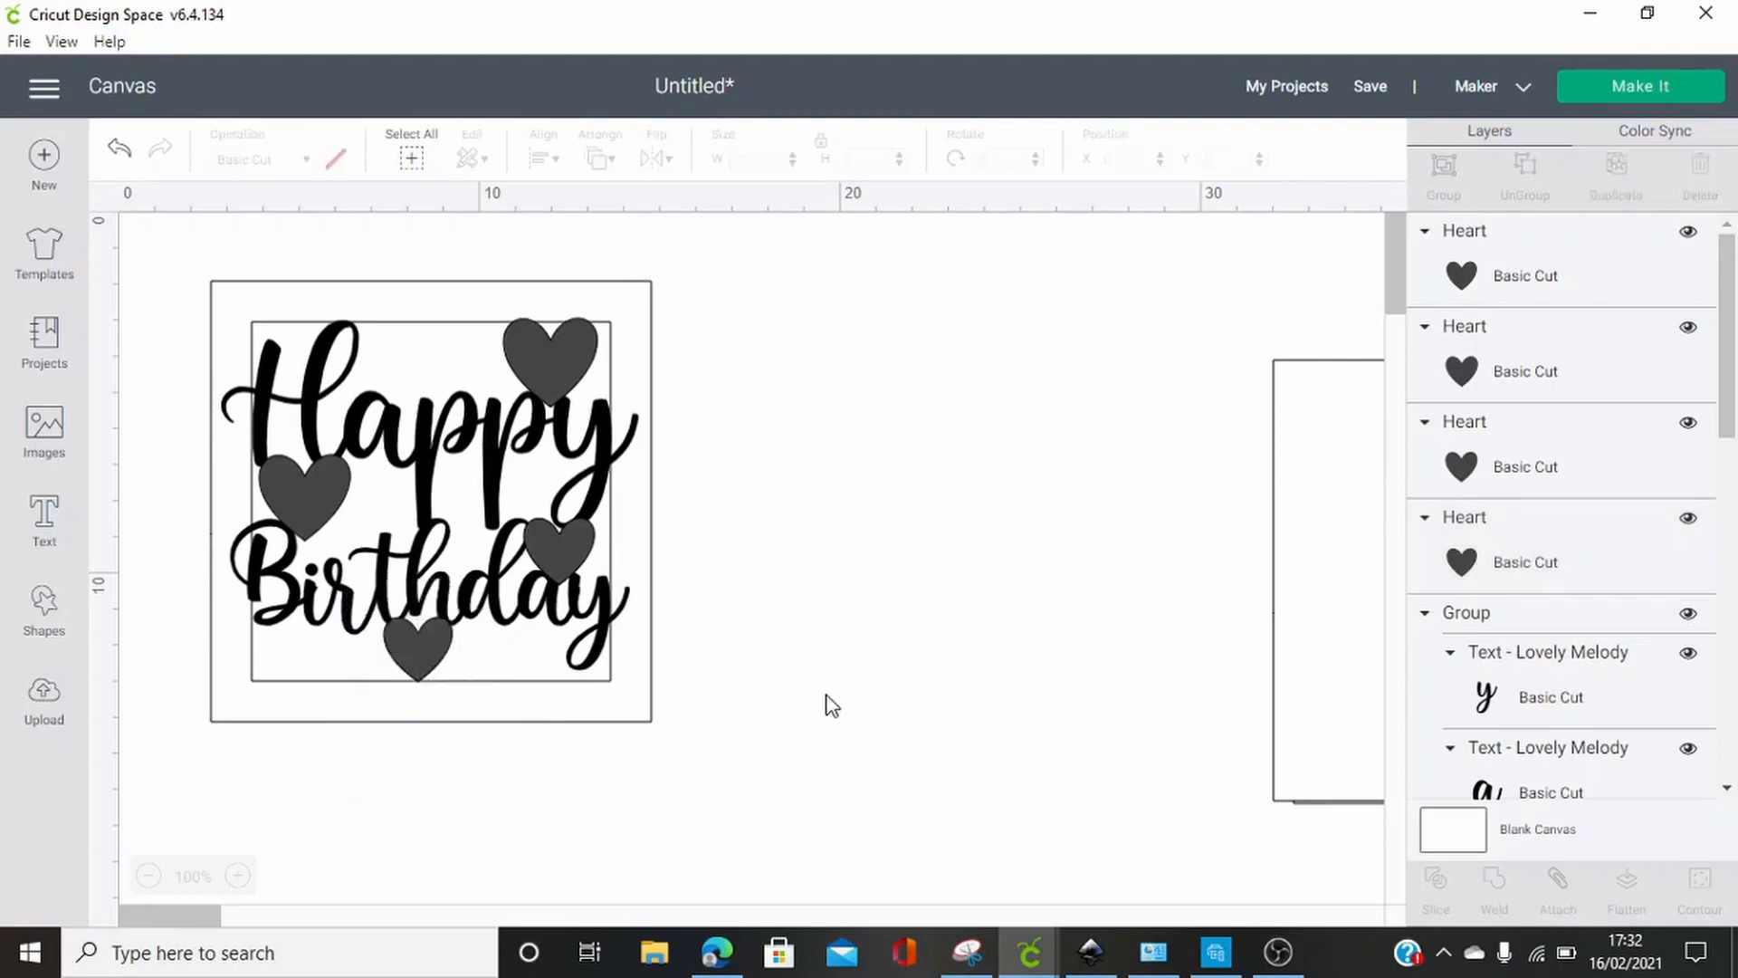
click(393, 663)
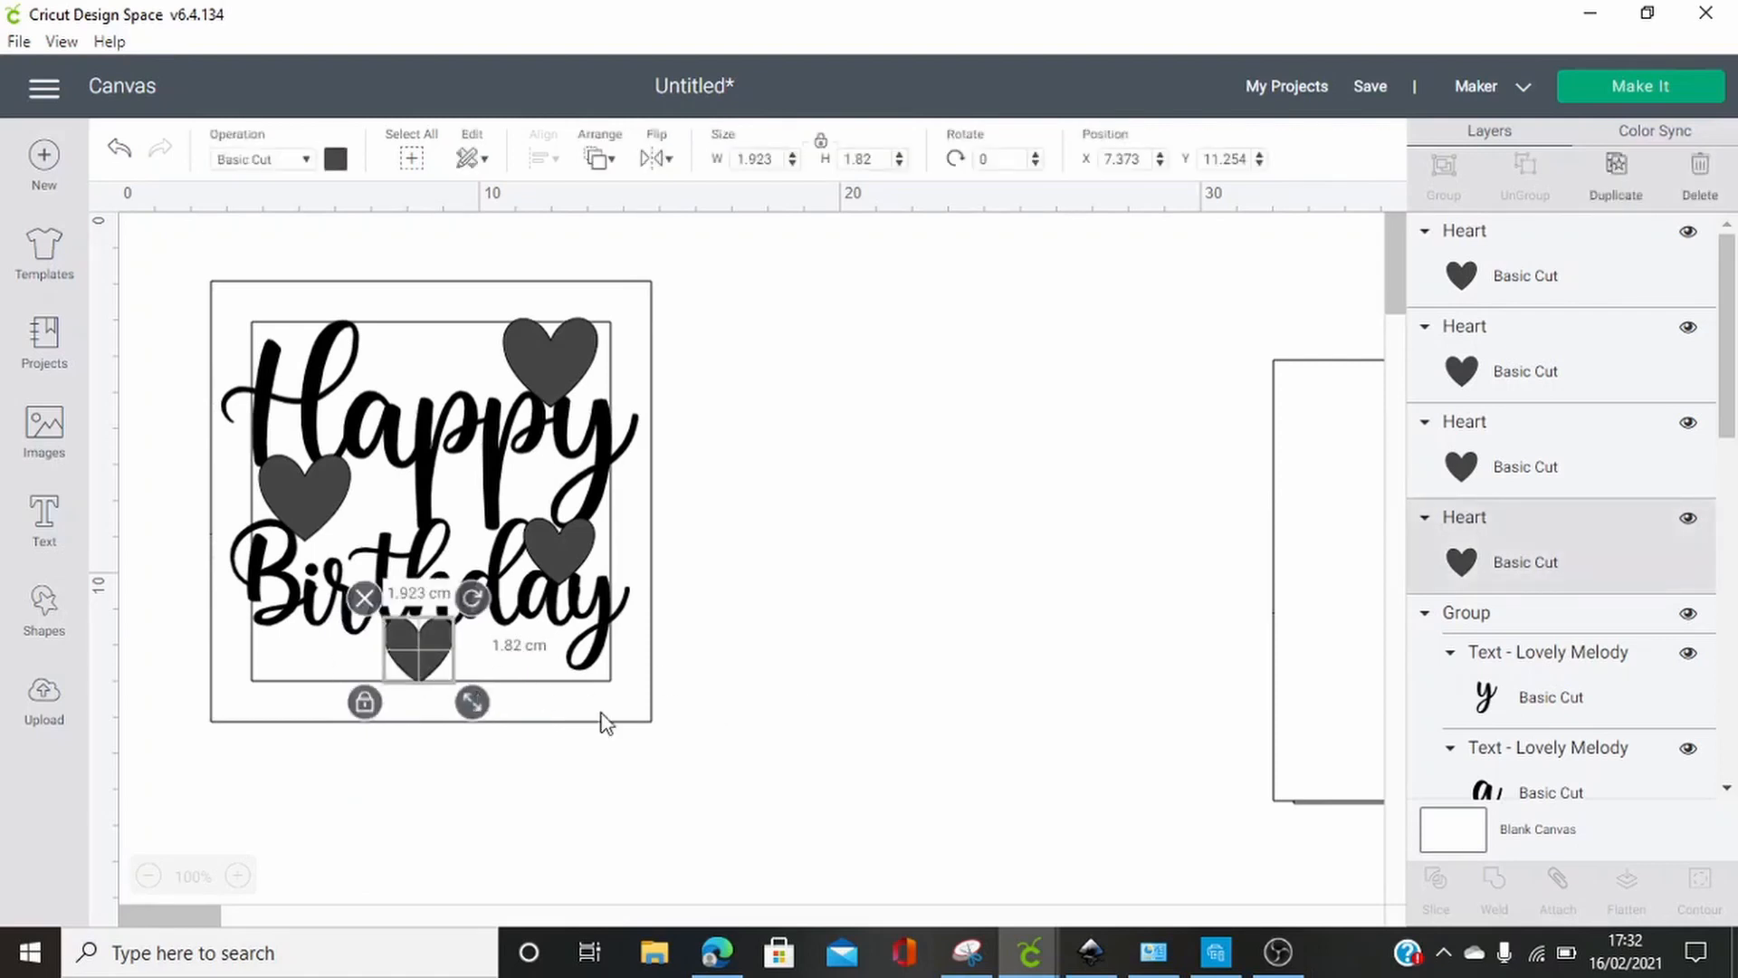
click(717, 804)
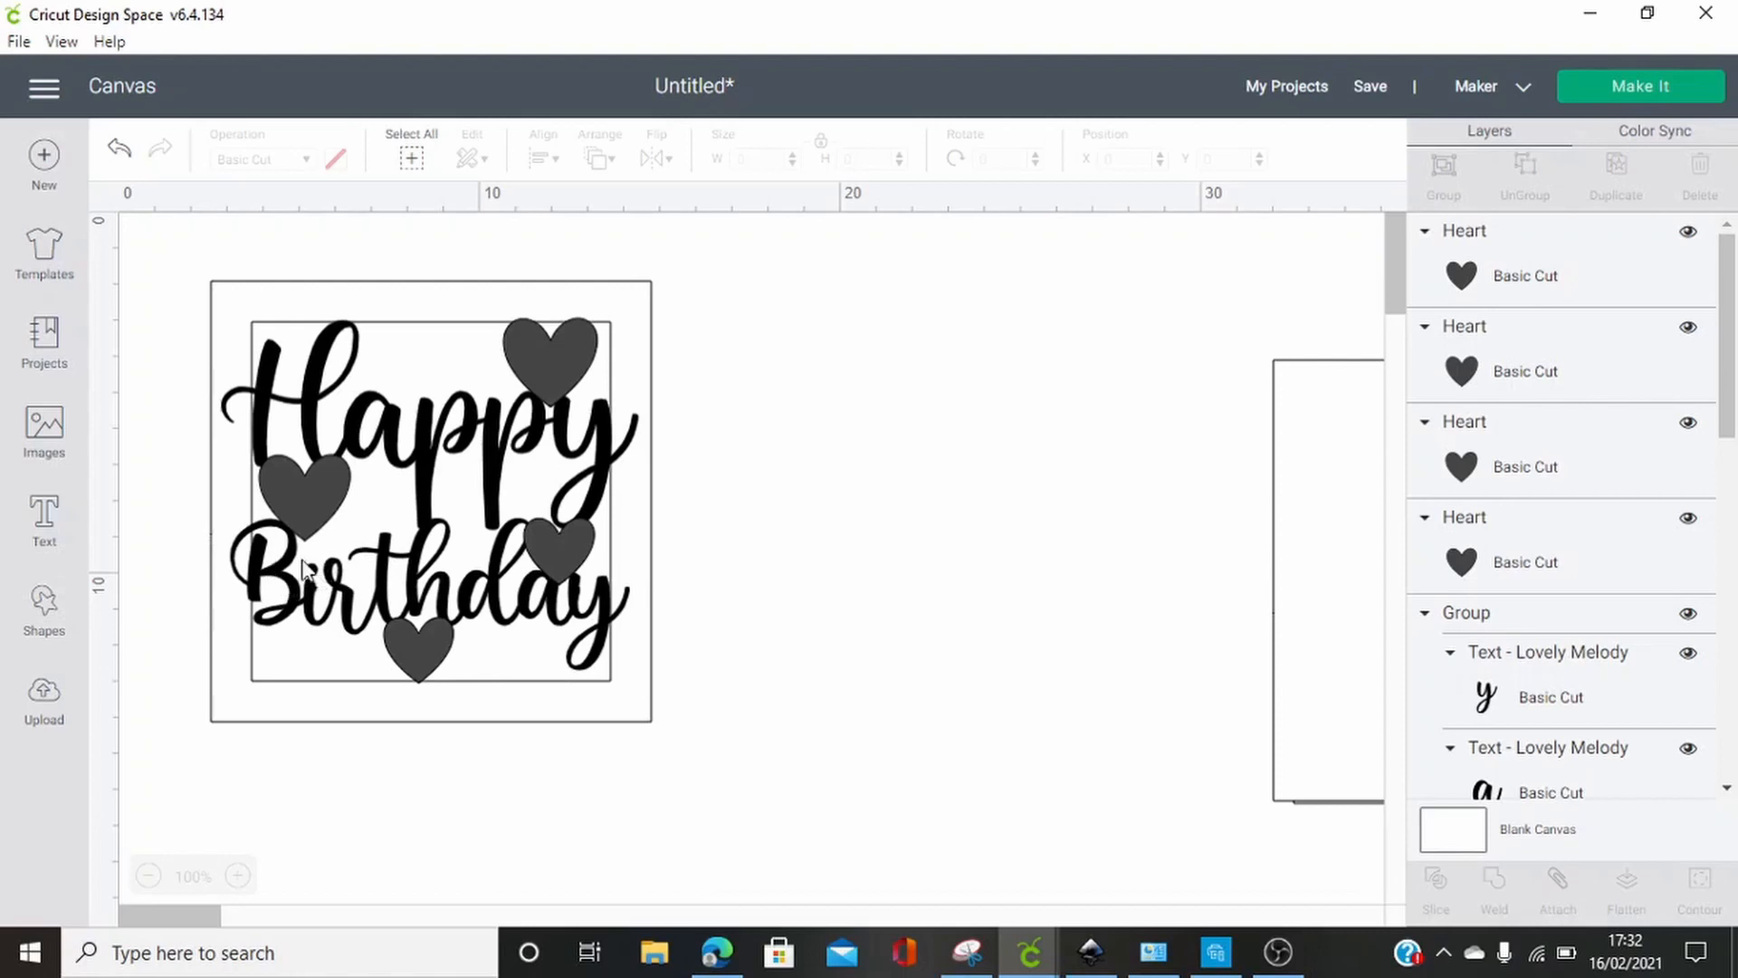
Add a circle, shrink it to a small dot and place it over the dot of the "i" in "Birthday"
click(42, 609)
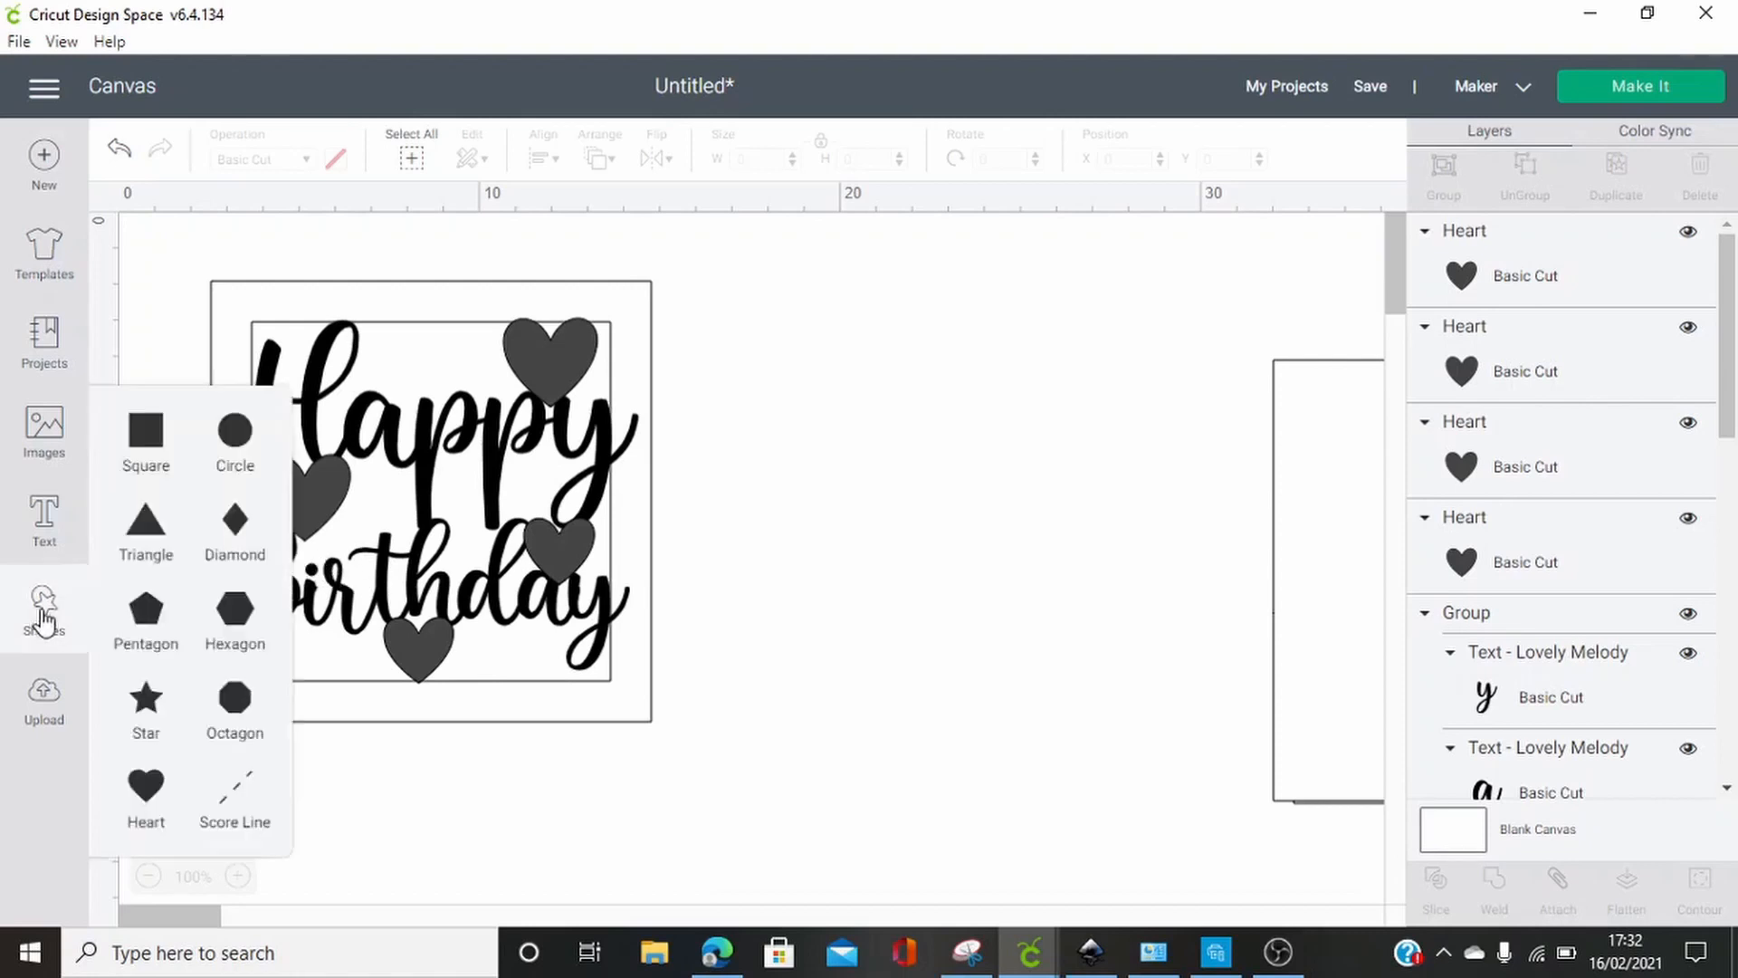
click(227, 453)
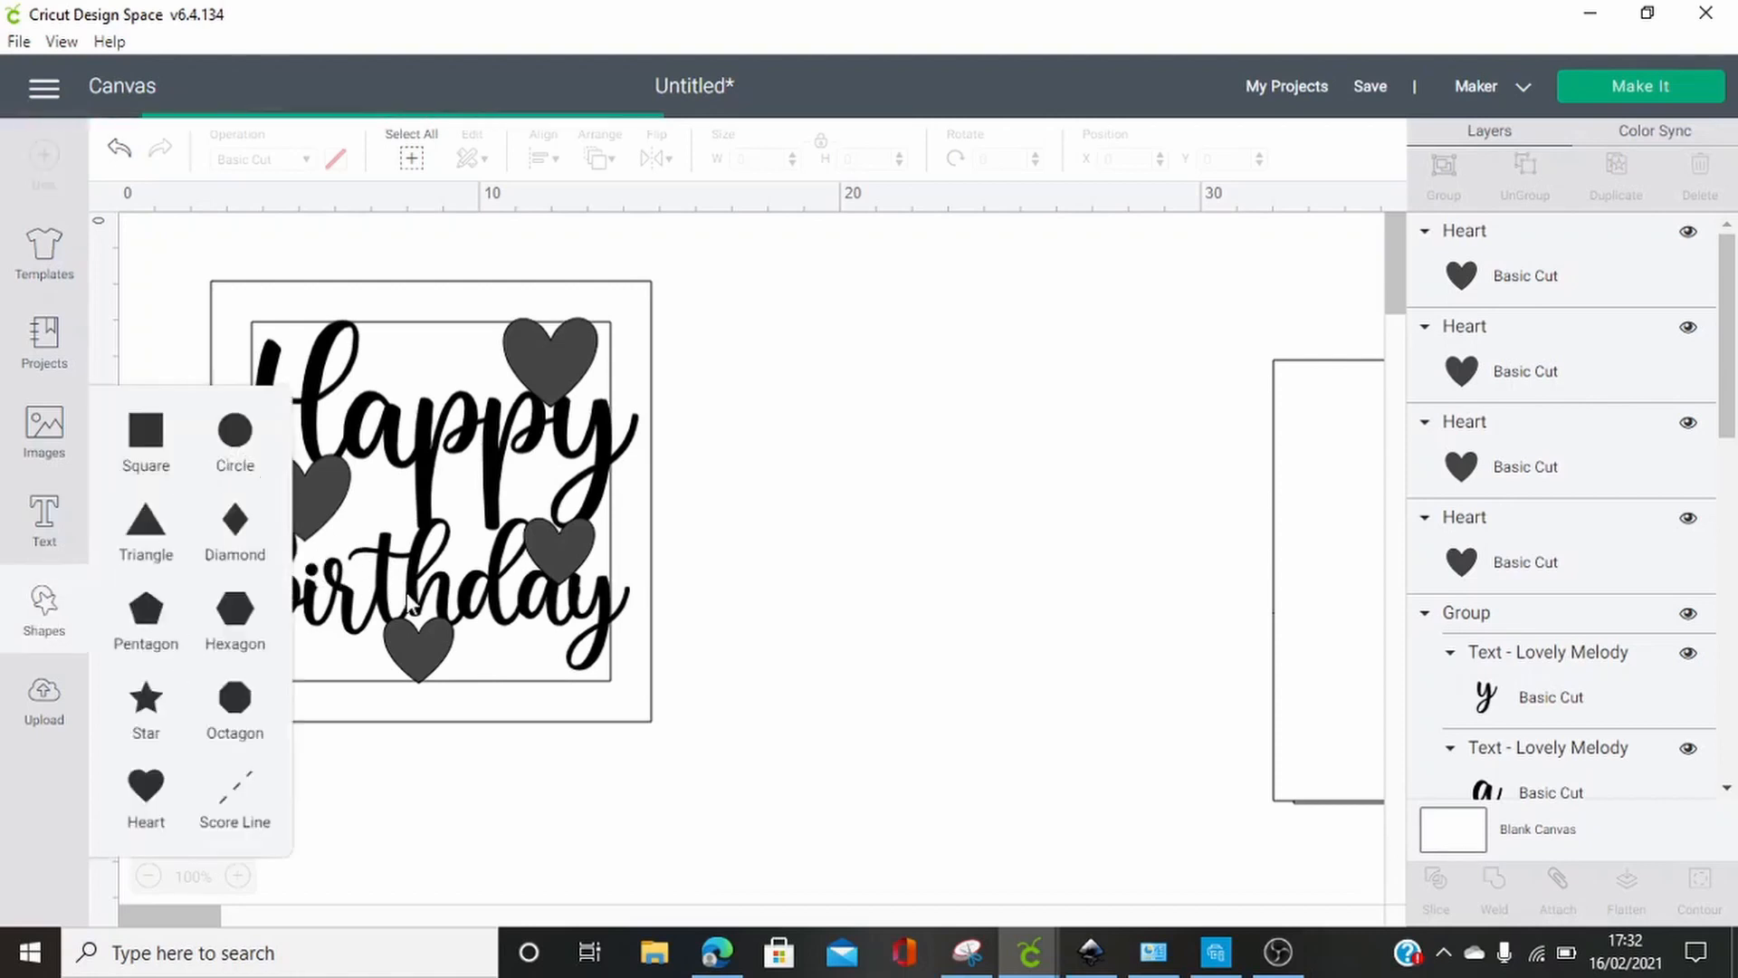
drag(340, 541, 1007, 592)
drag(1240, 701, 311, 572)
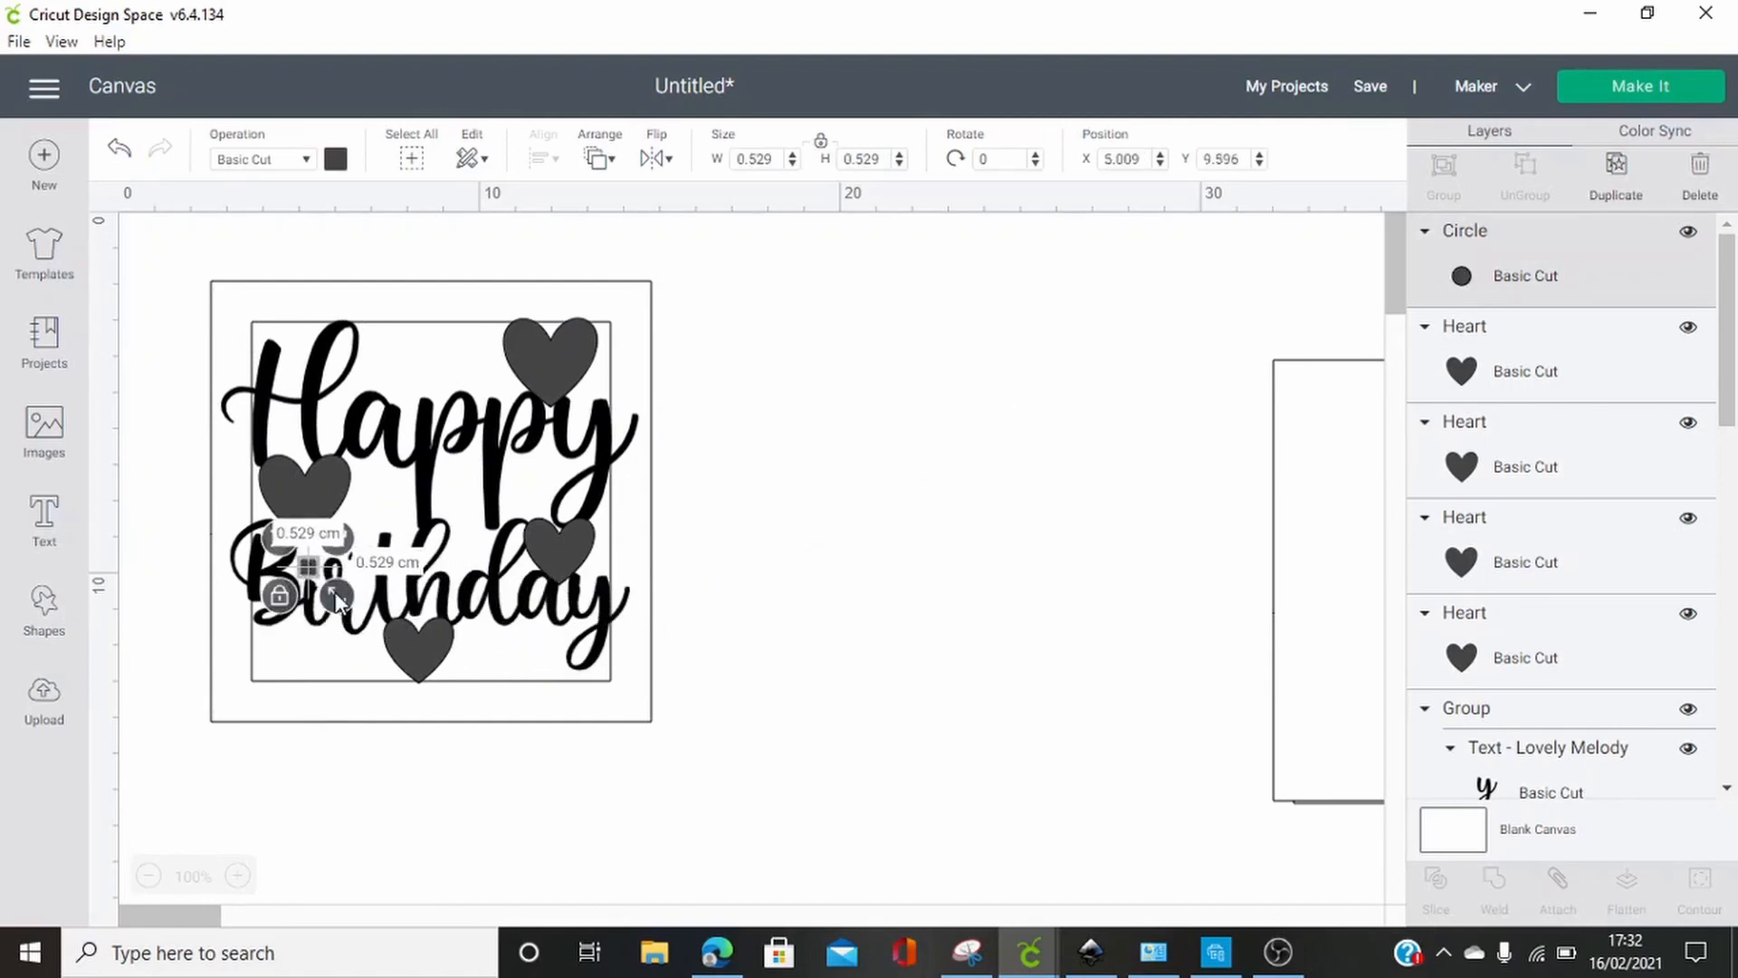
click(753, 605)
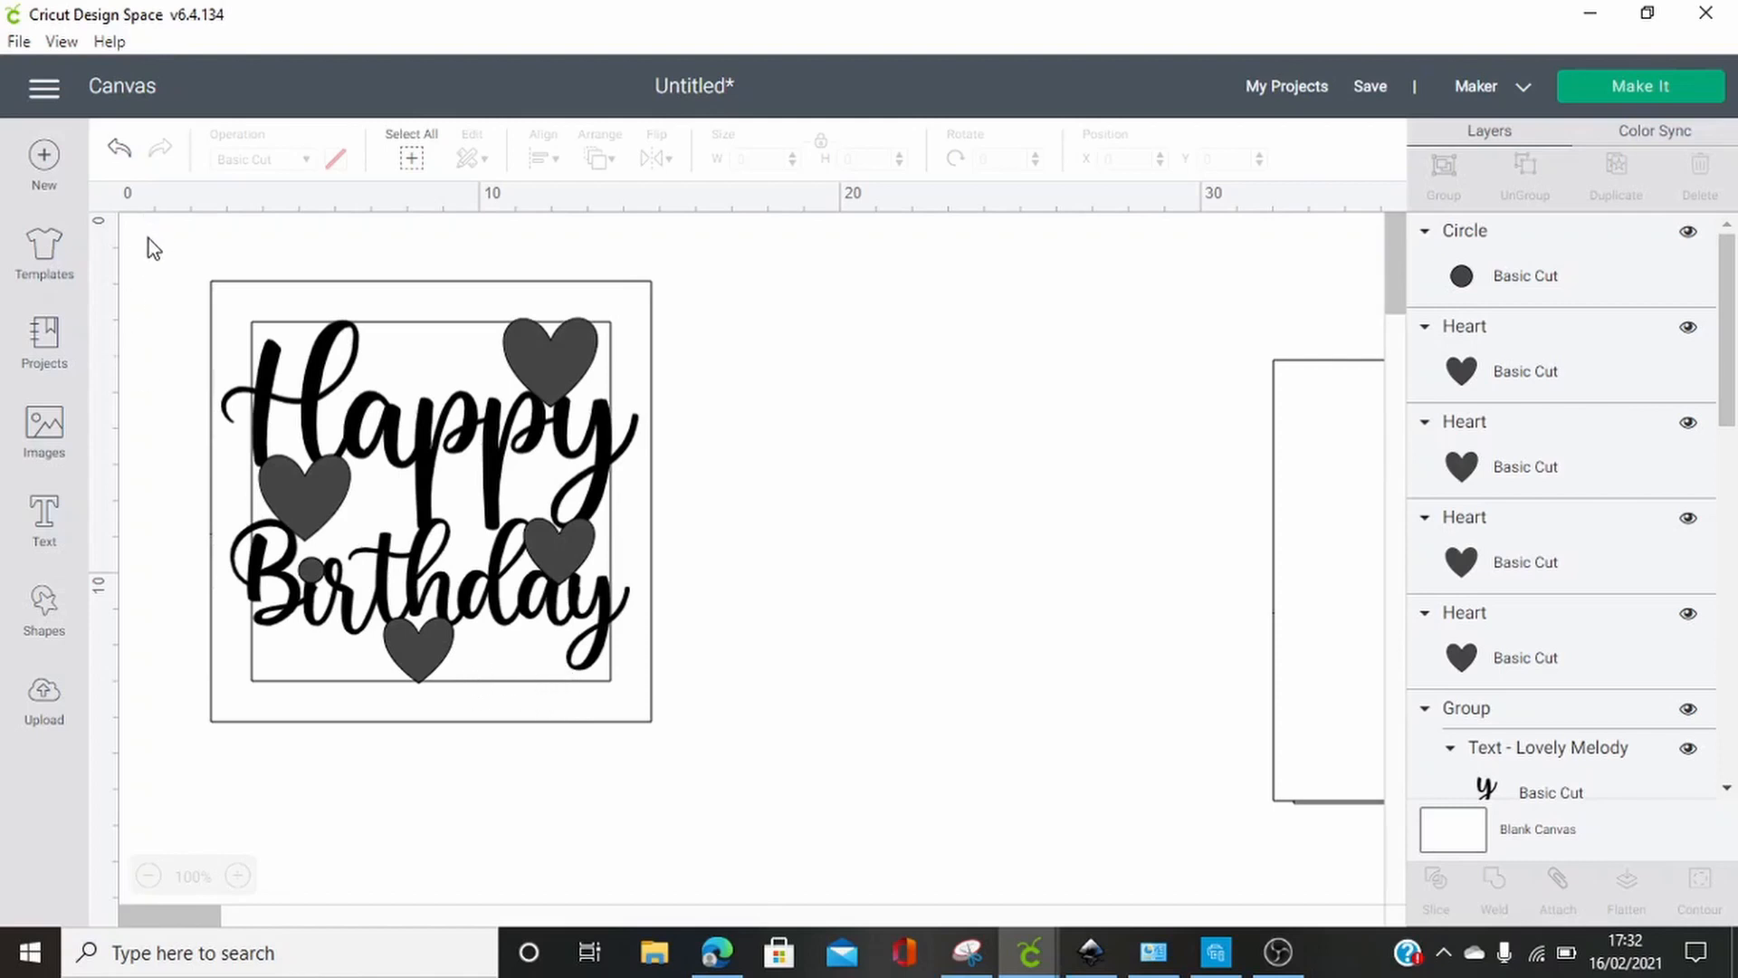
Weld the frame, lettering, hearts and circle into one shape and move it right, just short of the spare squares
drag(148, 237, 757, 801)
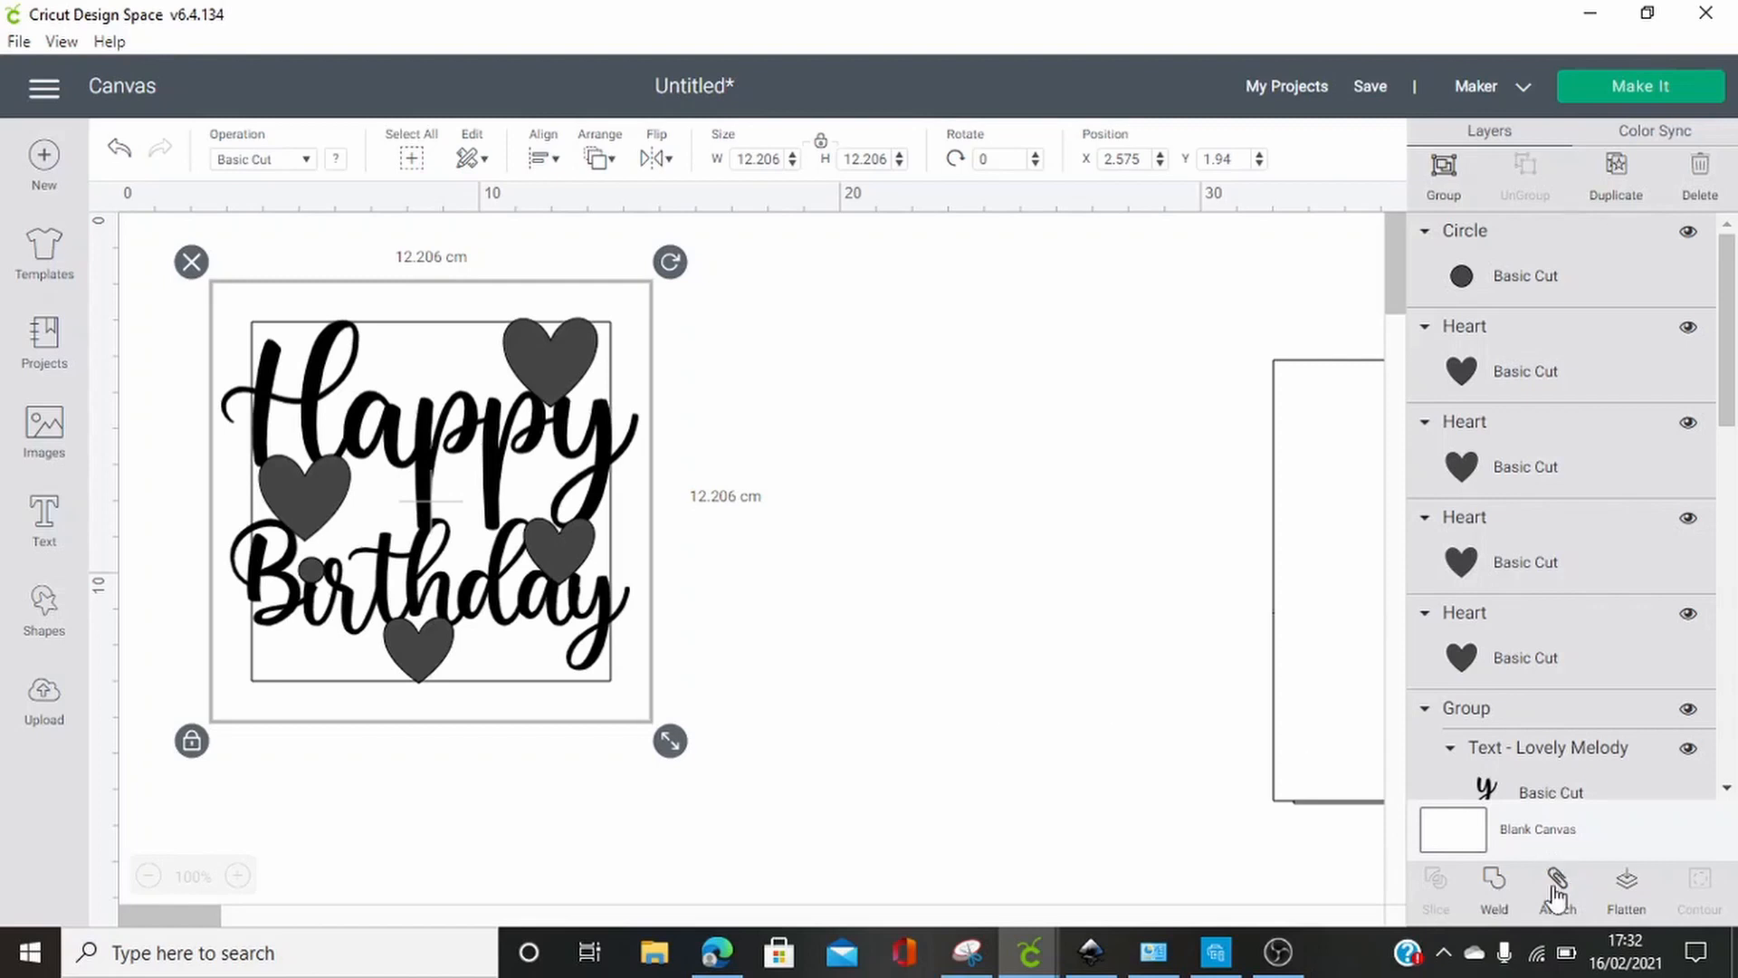
click(1494, 890)
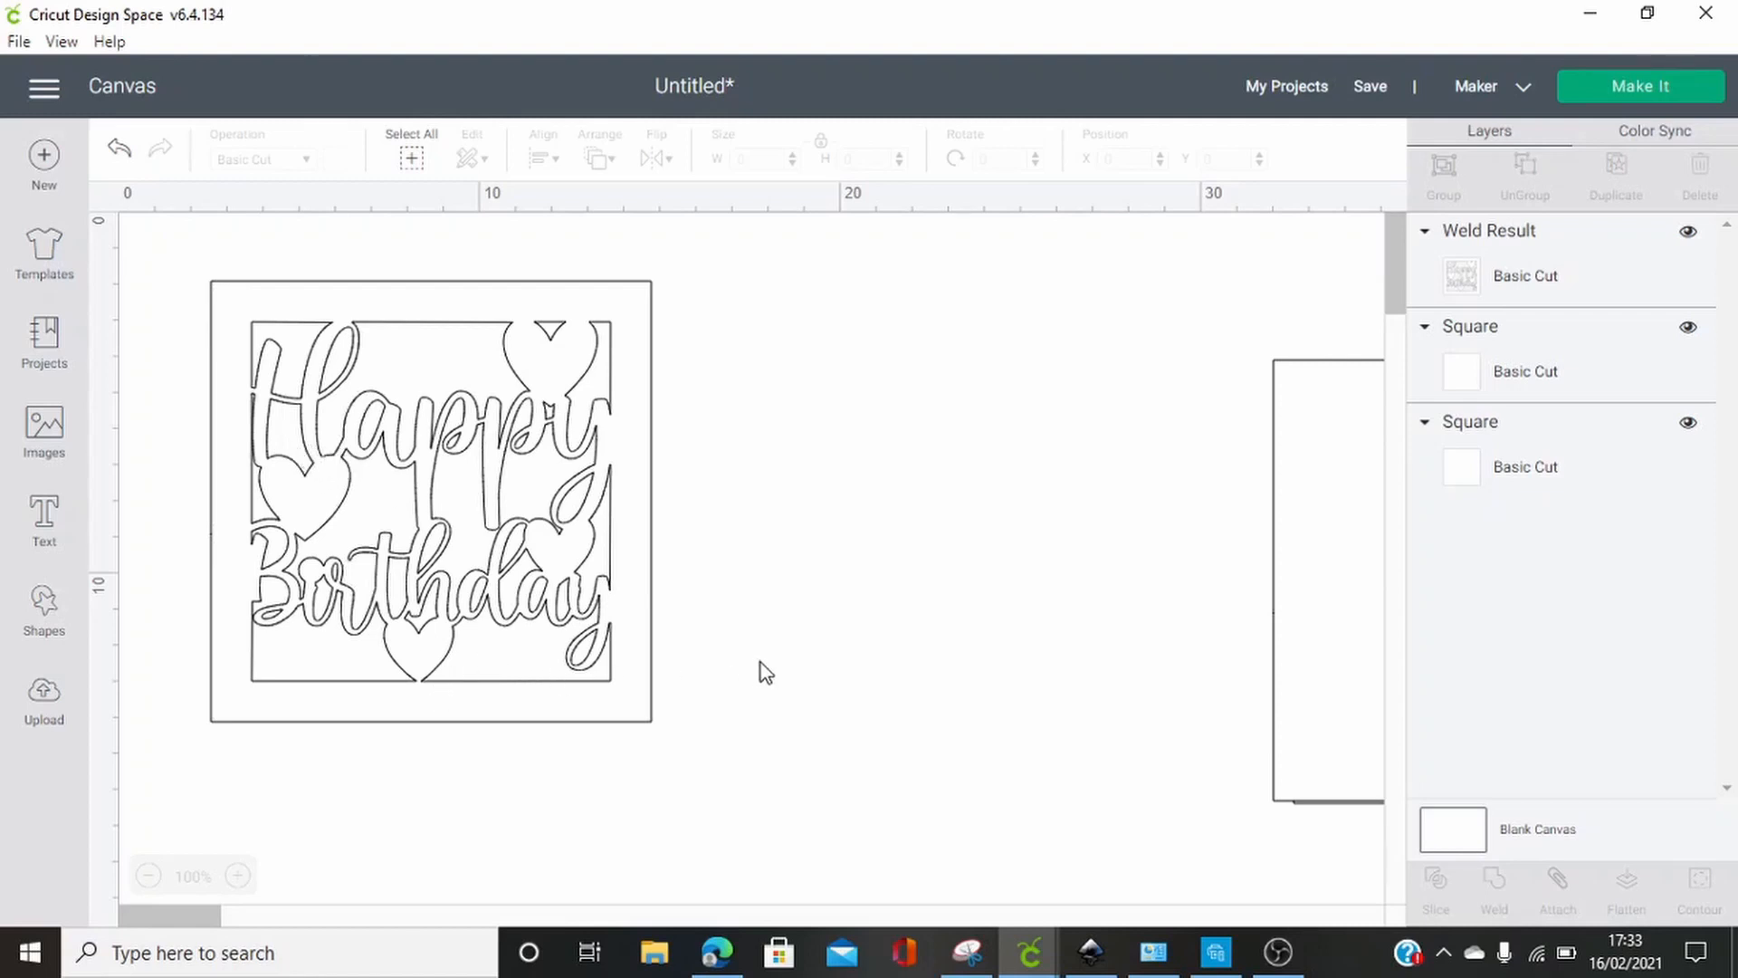
drag(631, 649, 787, 647)
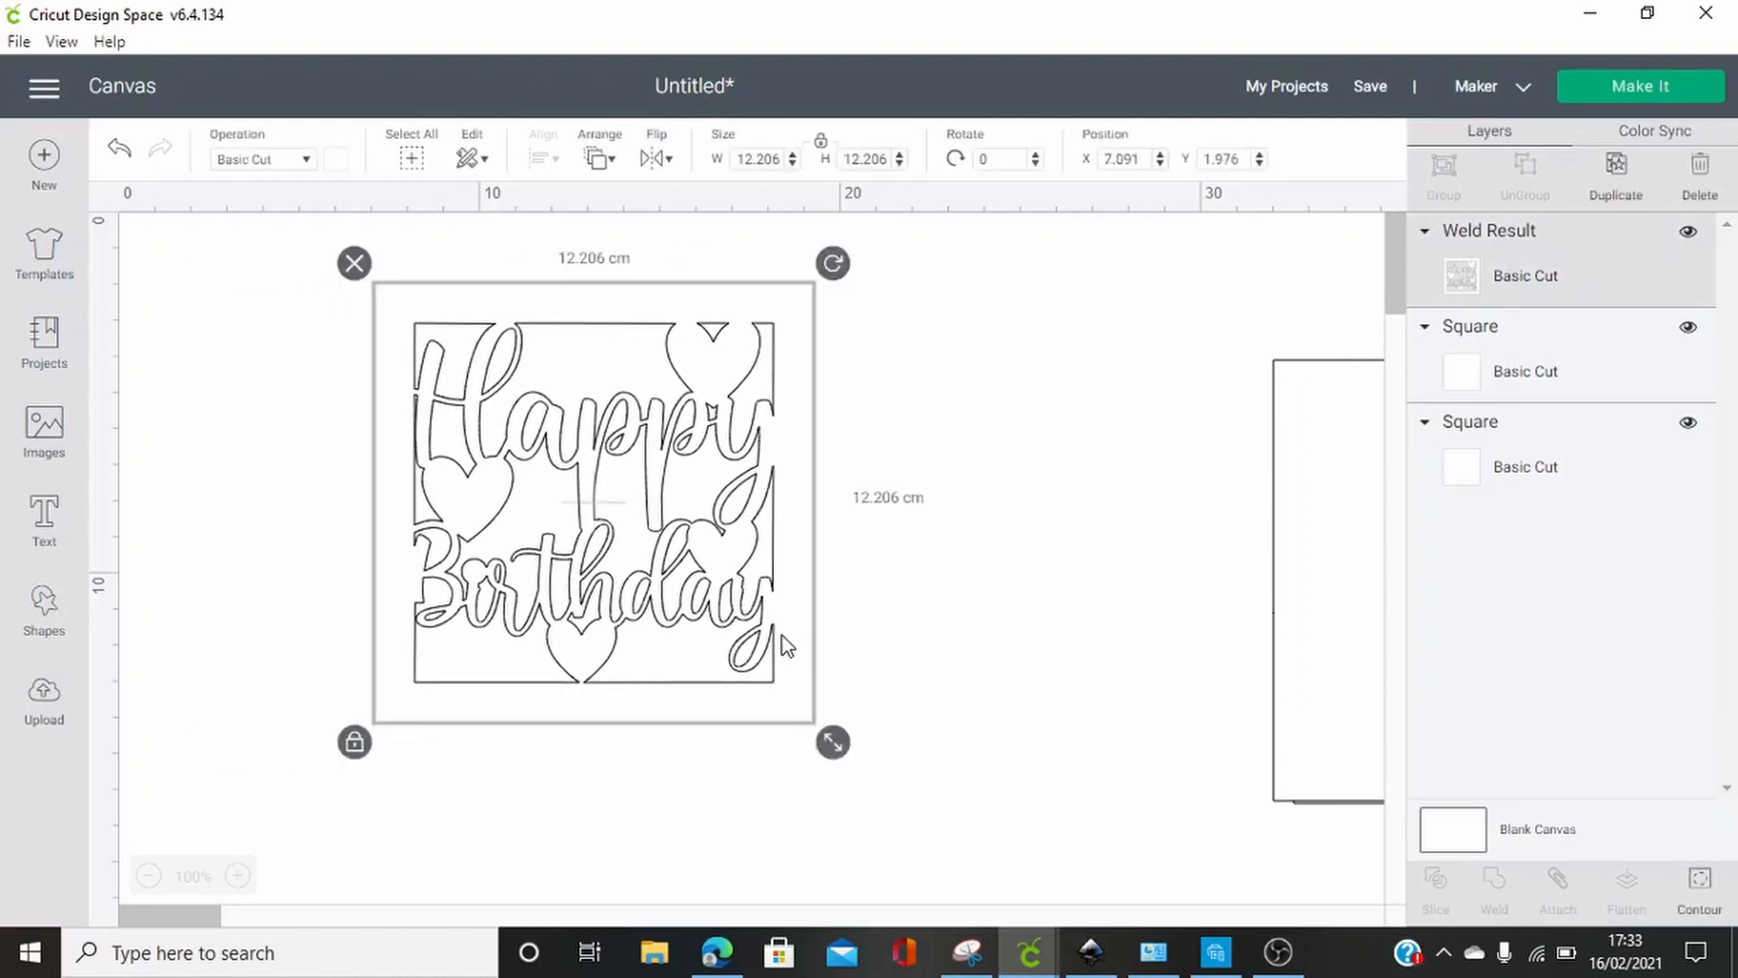
drag(765, 454, 1075, 474)
Place one of the spare squares directly left of the welded card front and center the two vertically with each other
click(1314, 520)
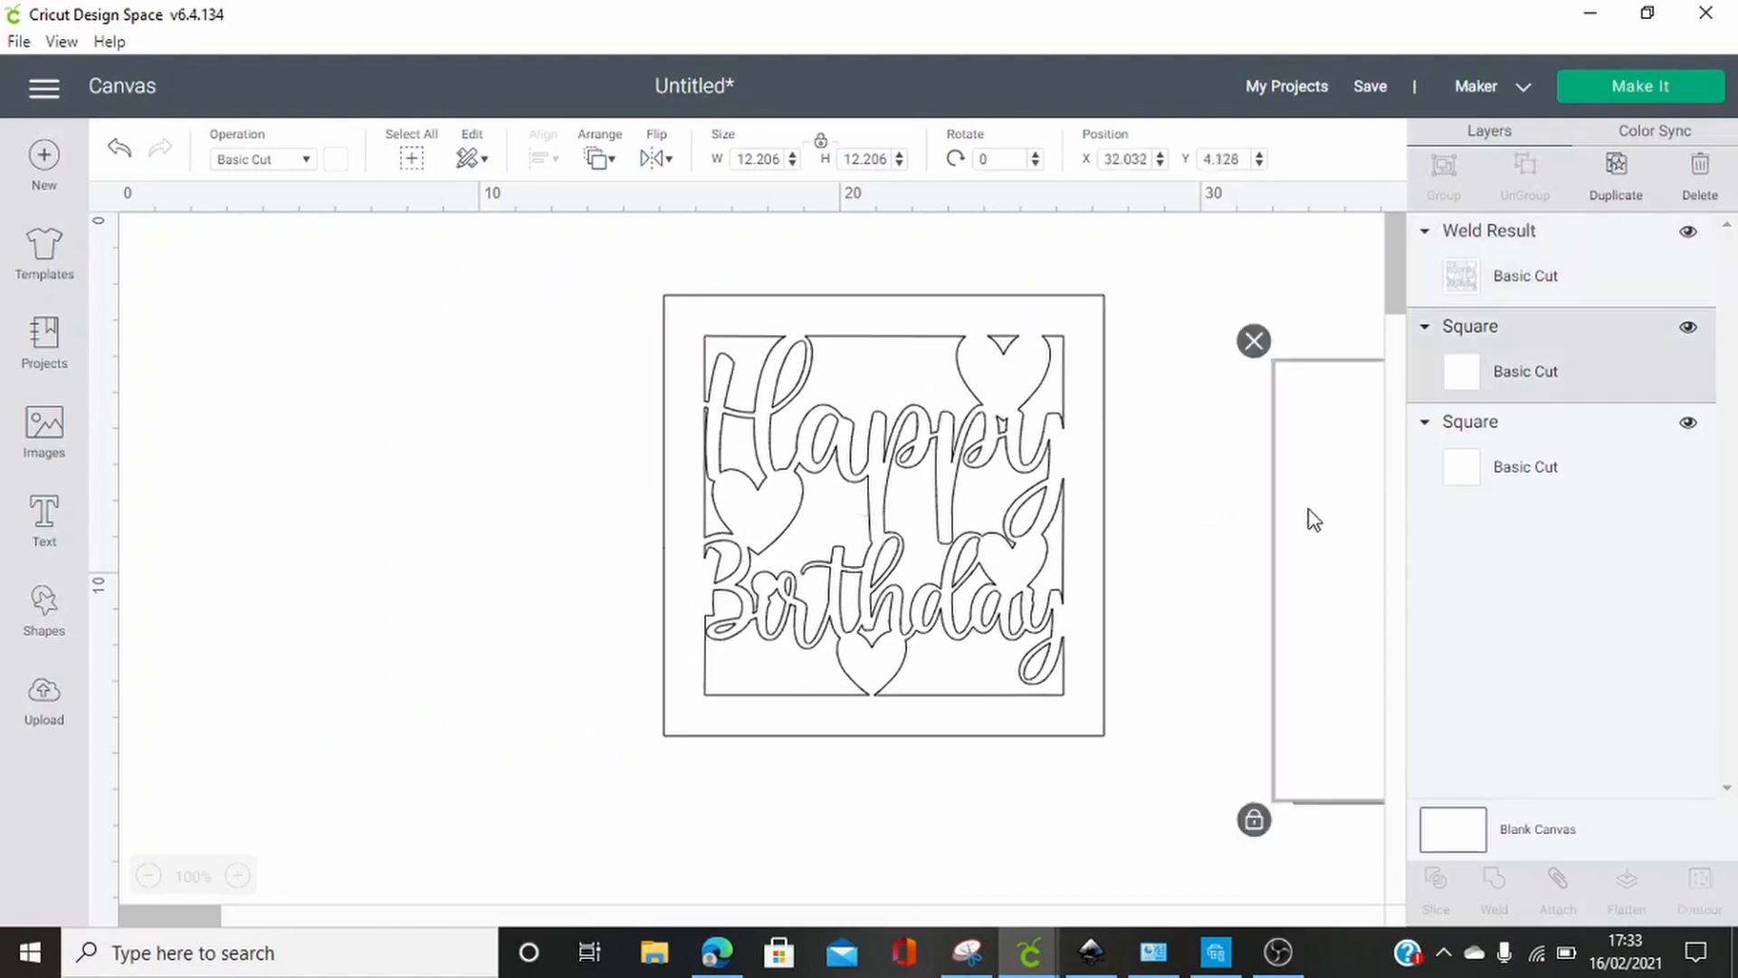
drag(1314, 520, 254, 444)
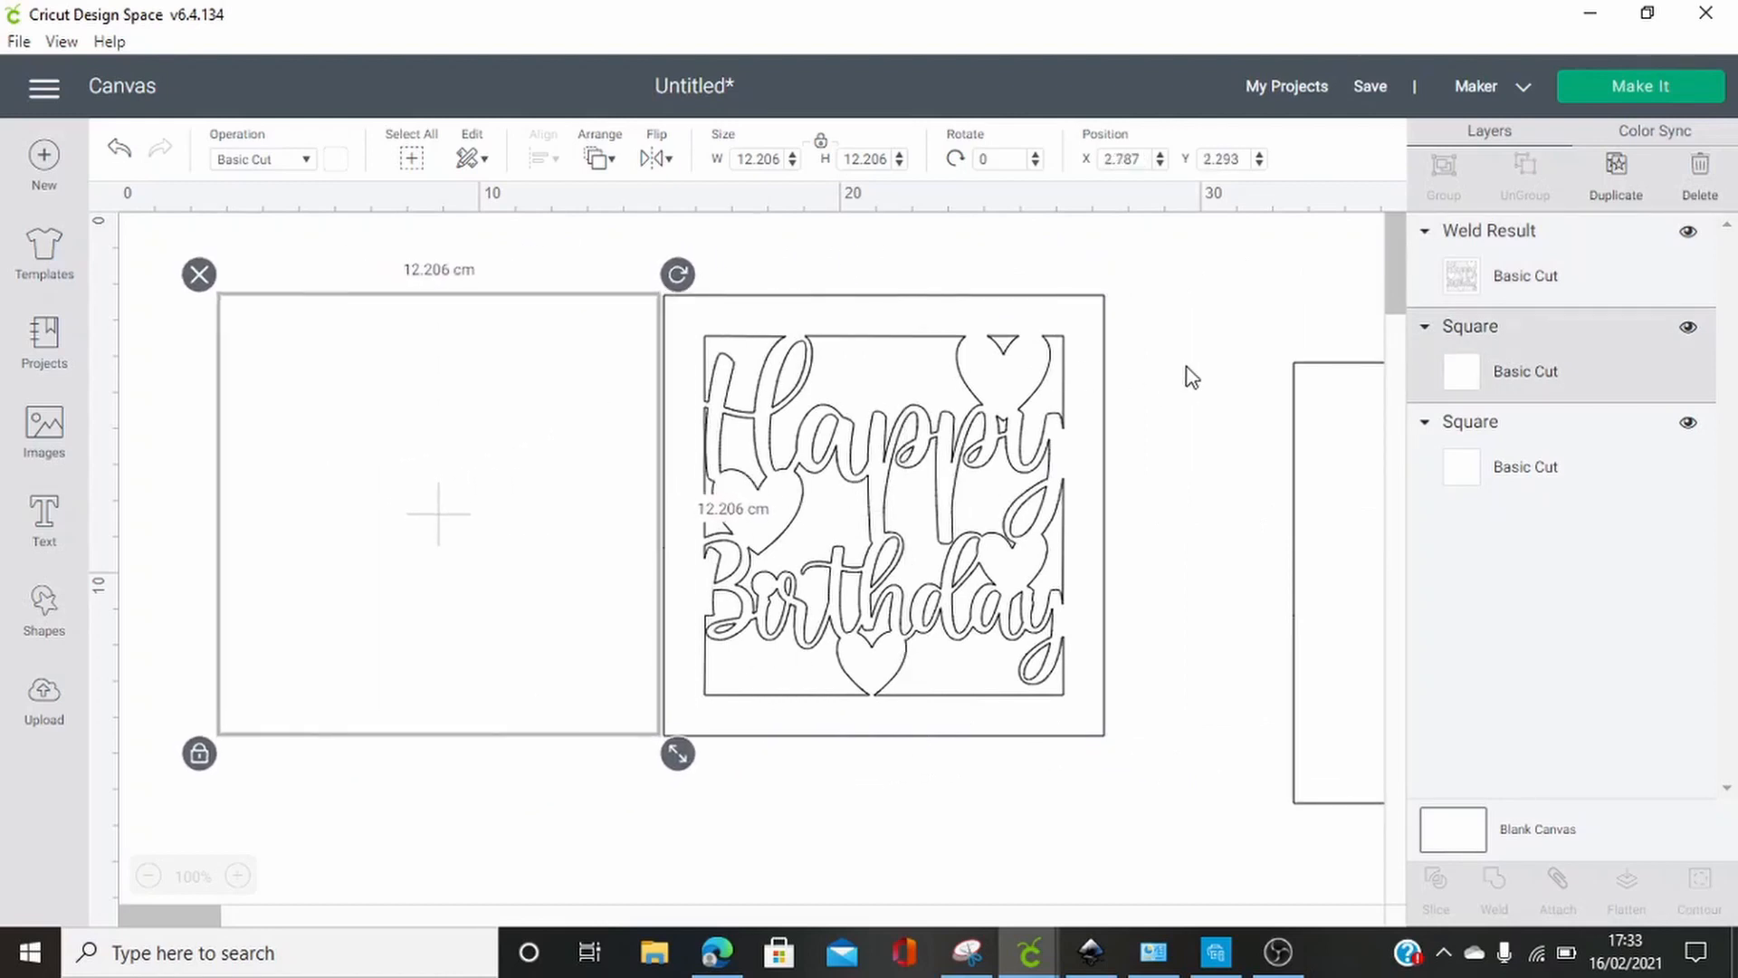
drag(1190, 364, 145, 668)
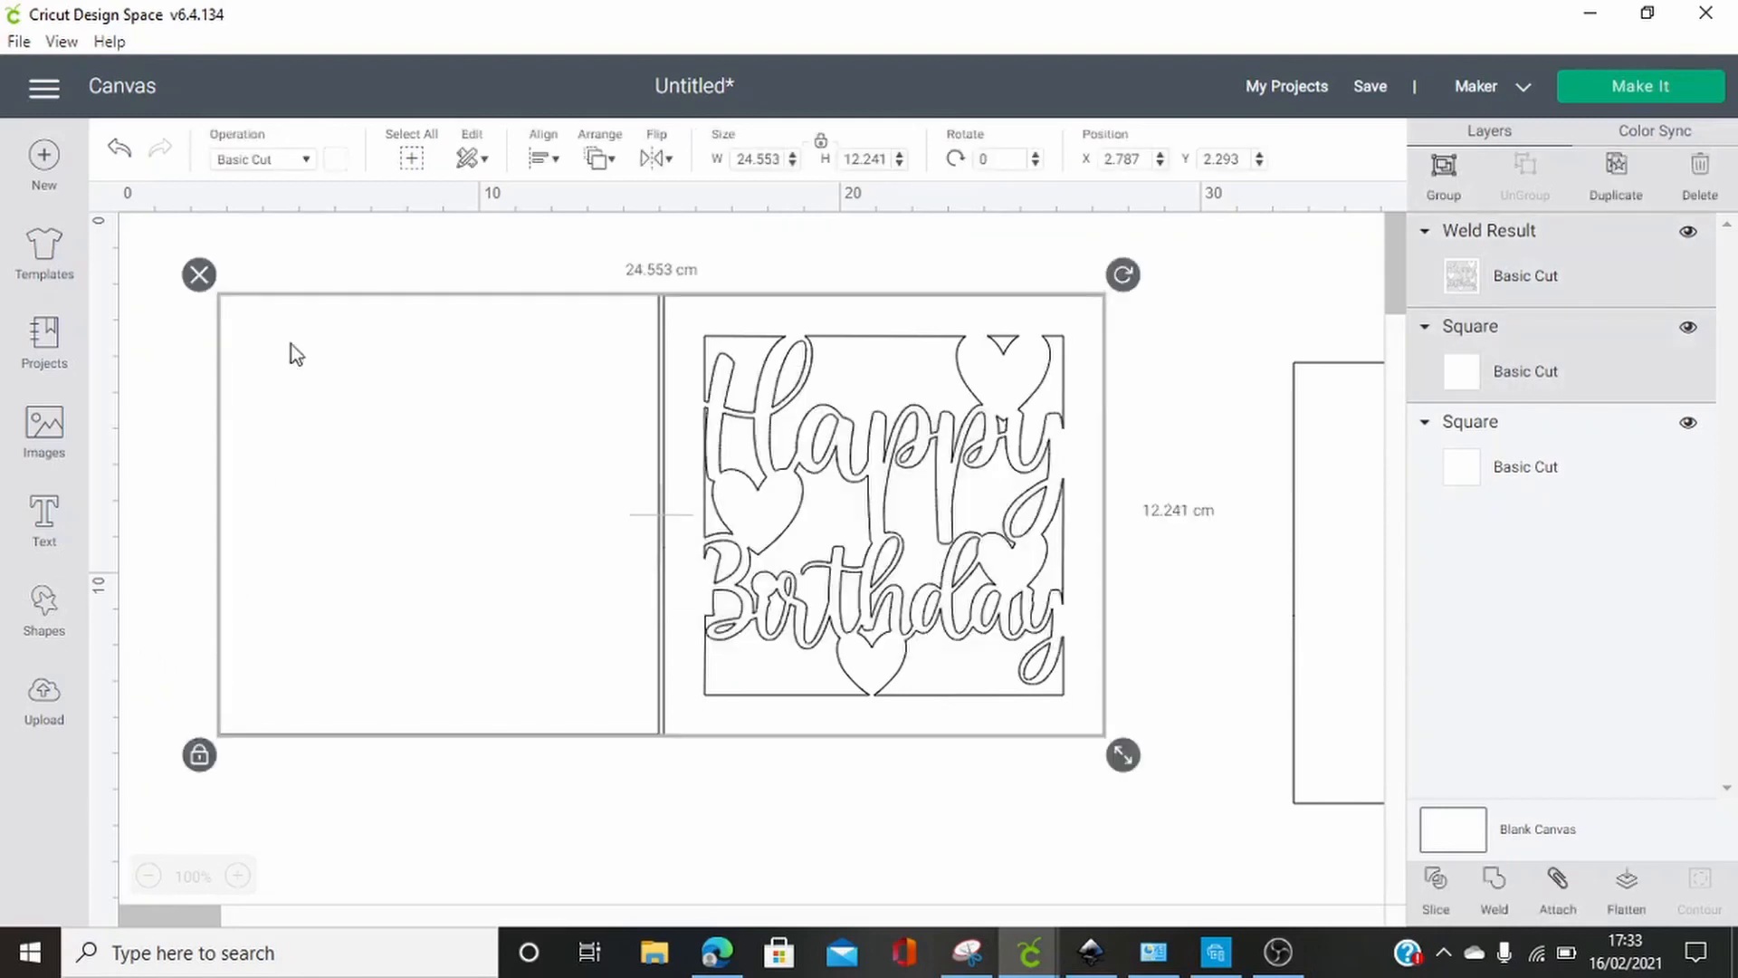
click(542, 163)
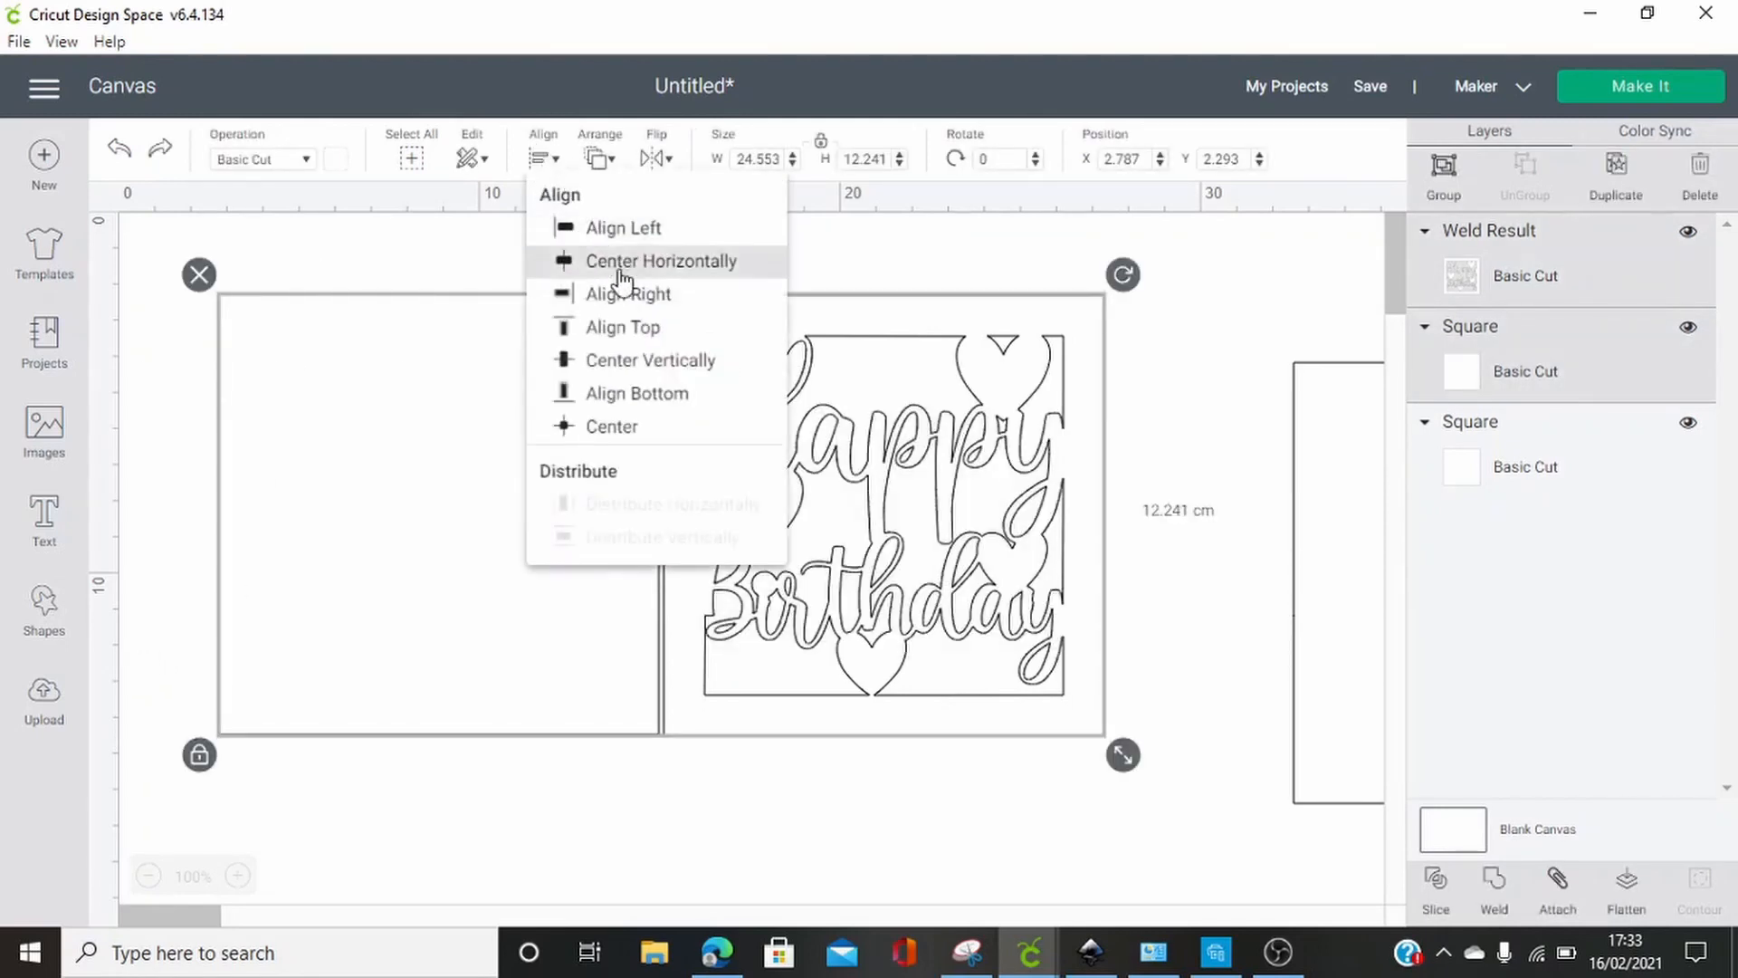
click(643, 362)
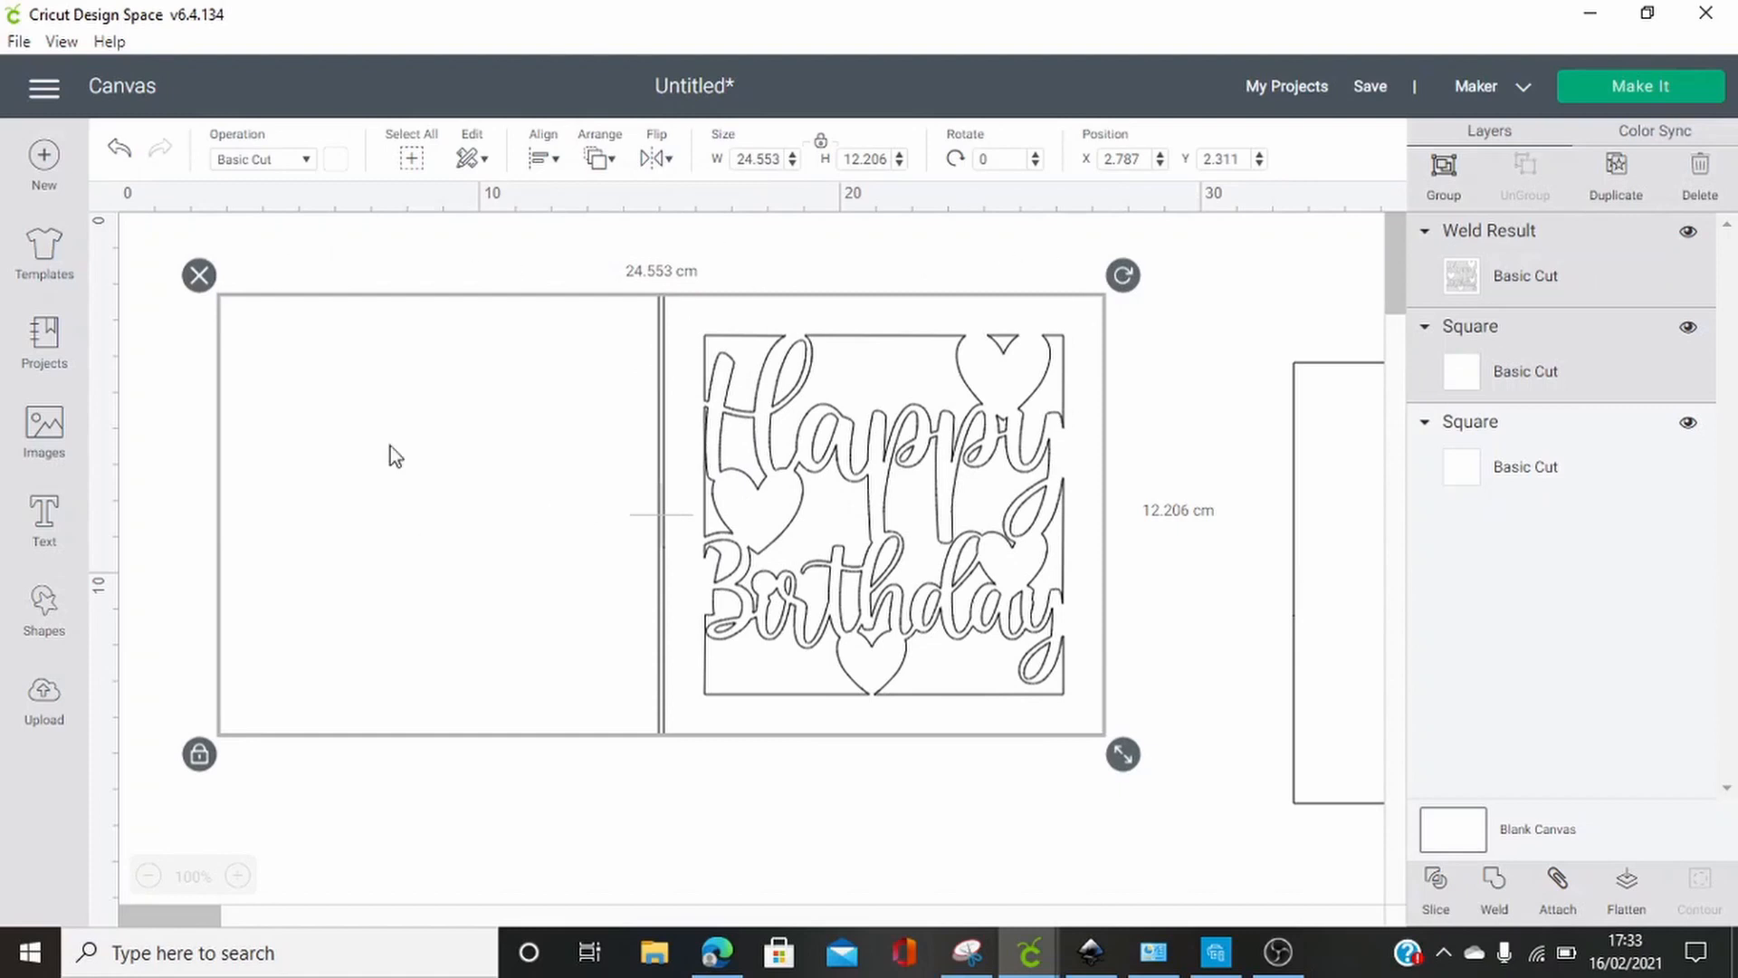
click(459, 279)
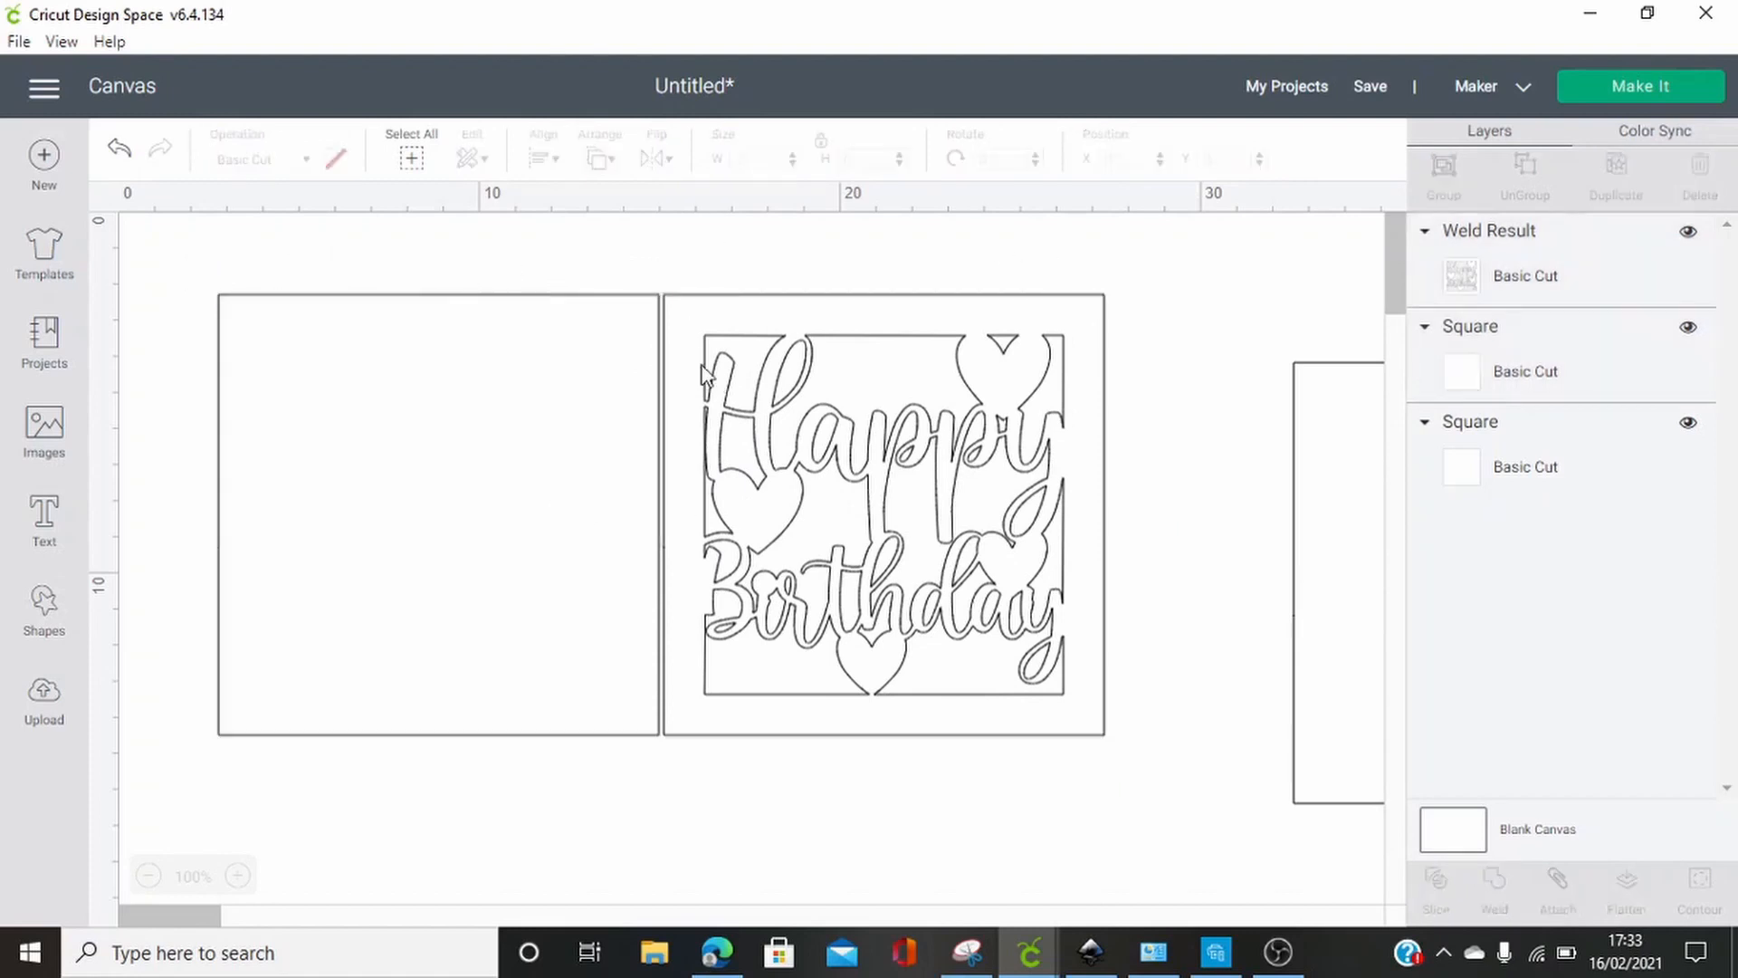
Nudge the blank square 0.2 cm right so its edge meets the card front, and weld the two into one card
click(535, 432)
key(Right)
key(Right)
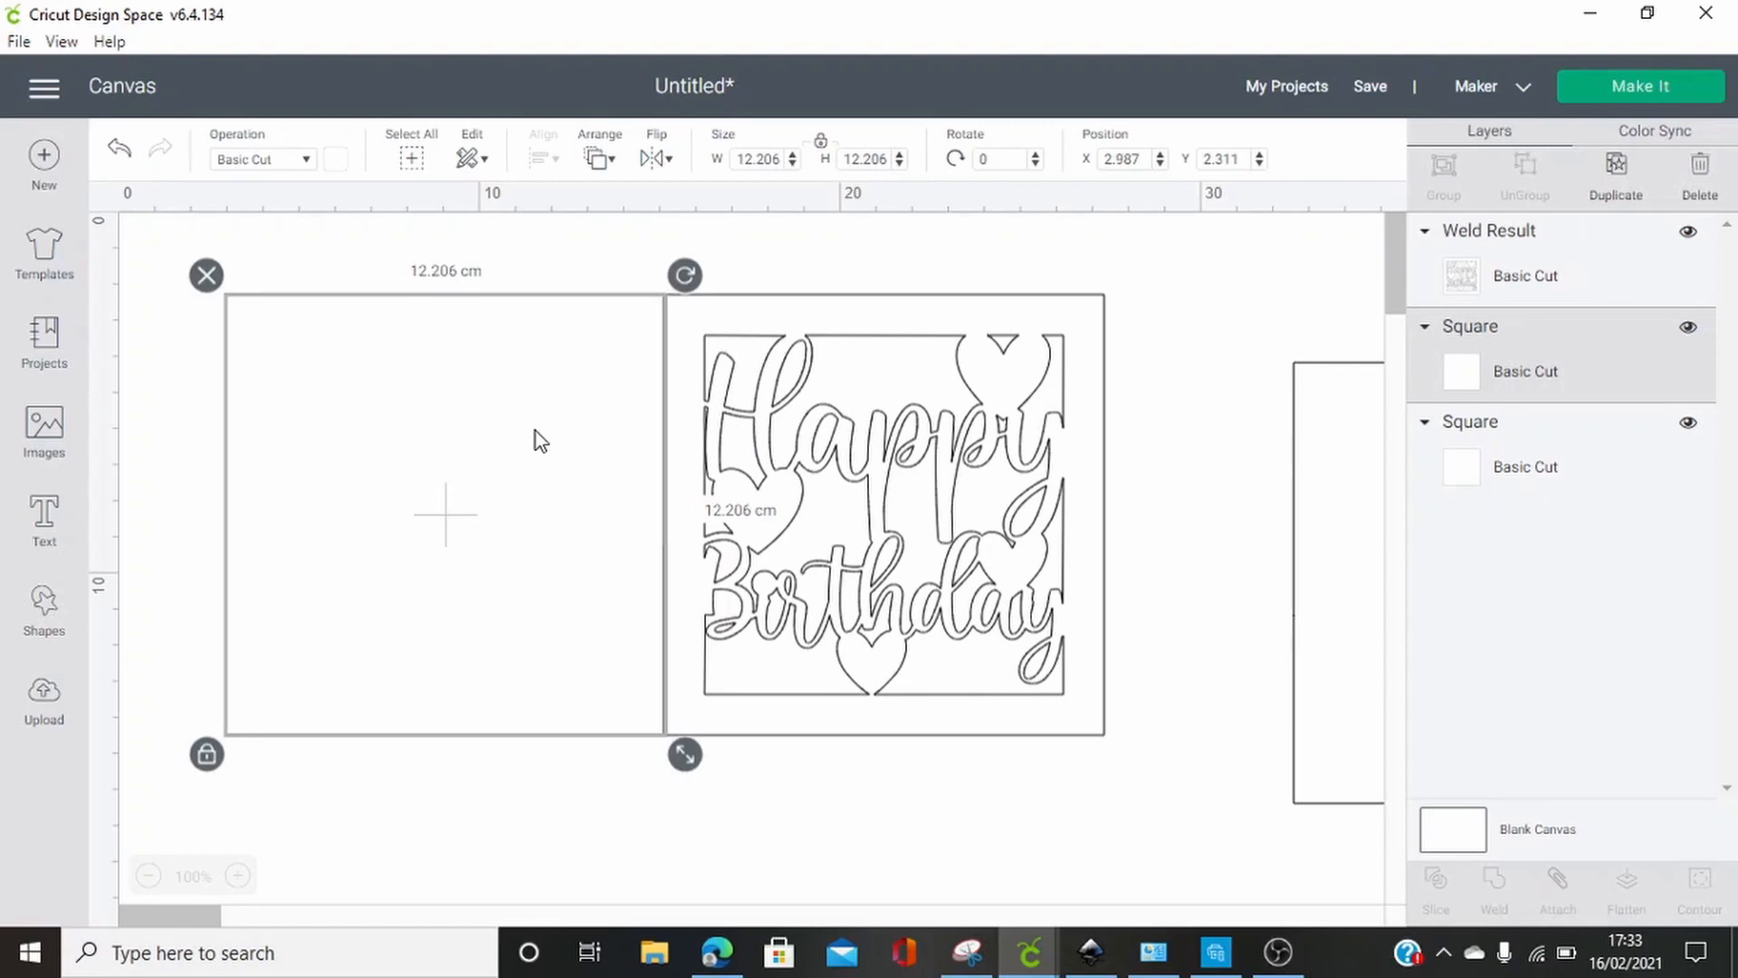
click(1006, 280)
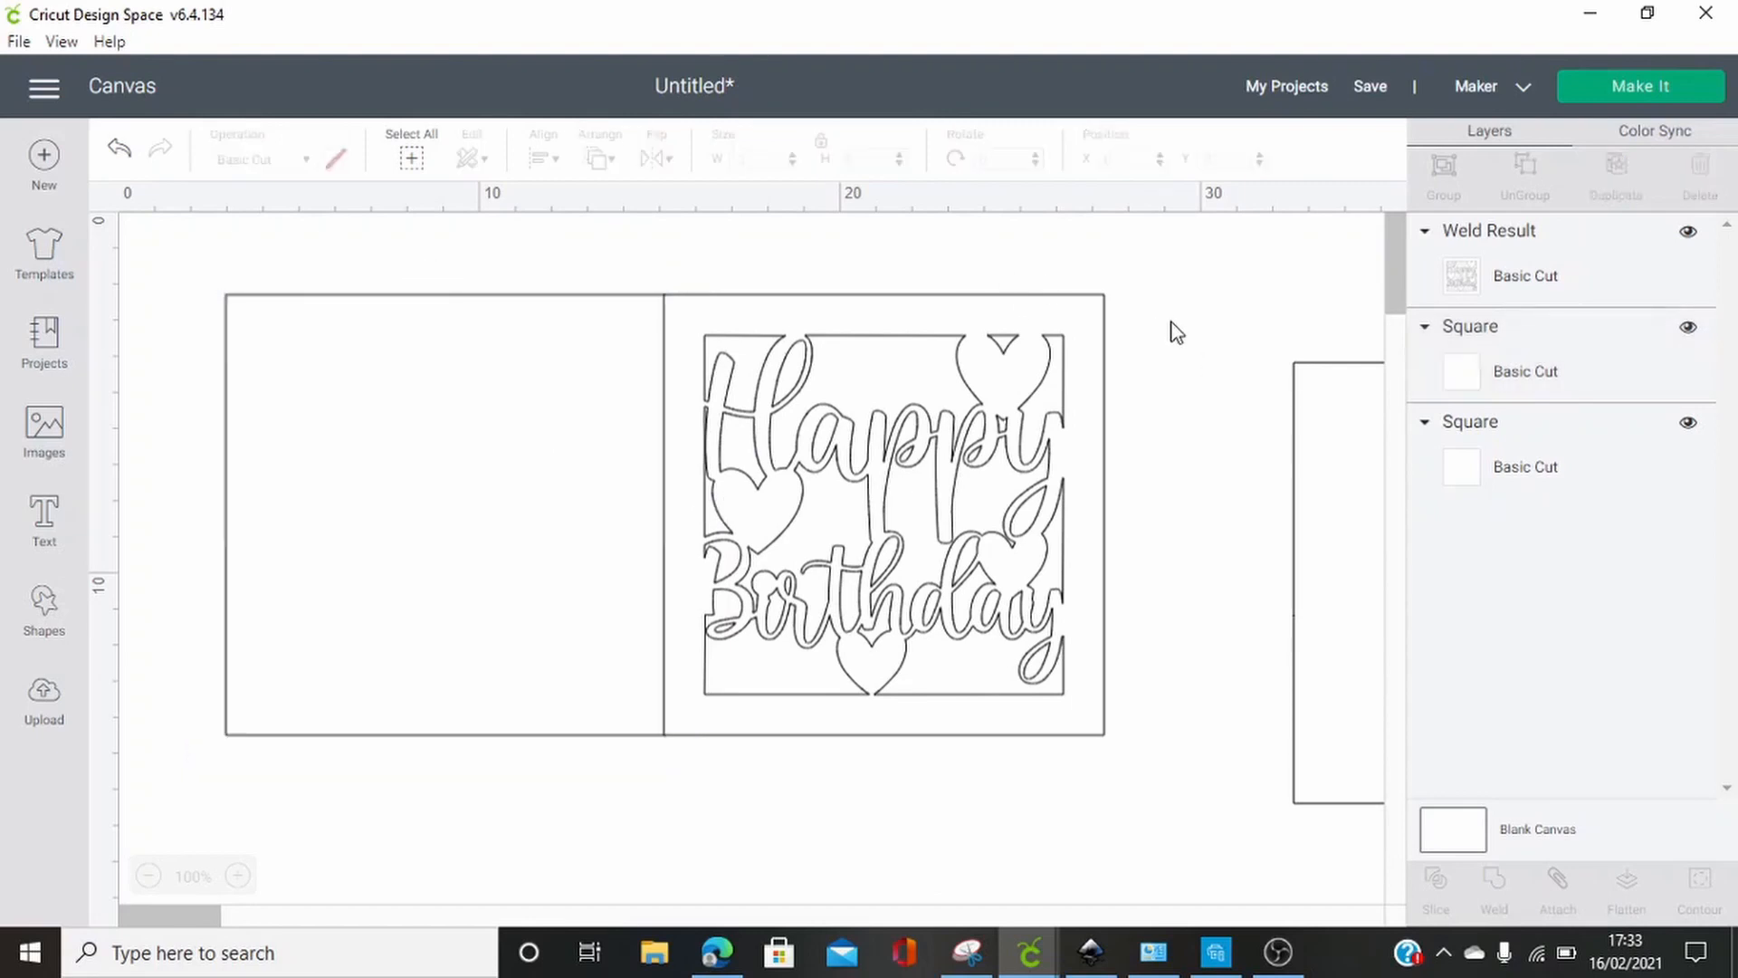
drag(1165, 256, 167, 768)
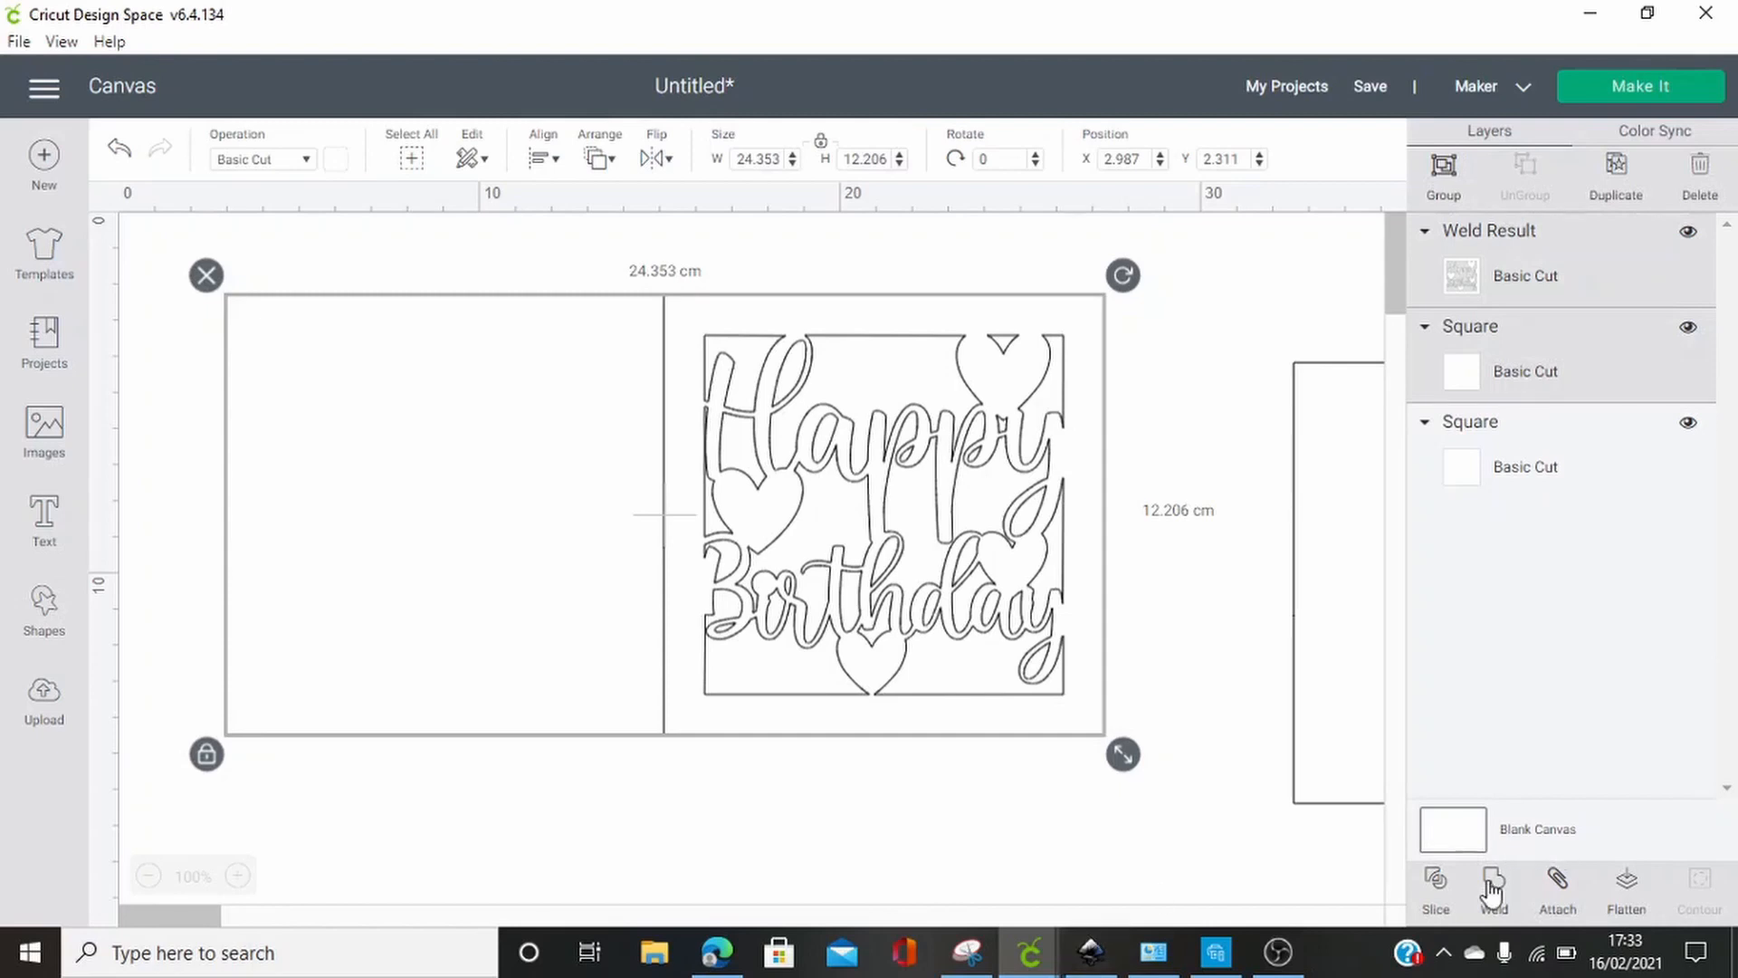
click(1491, 889)
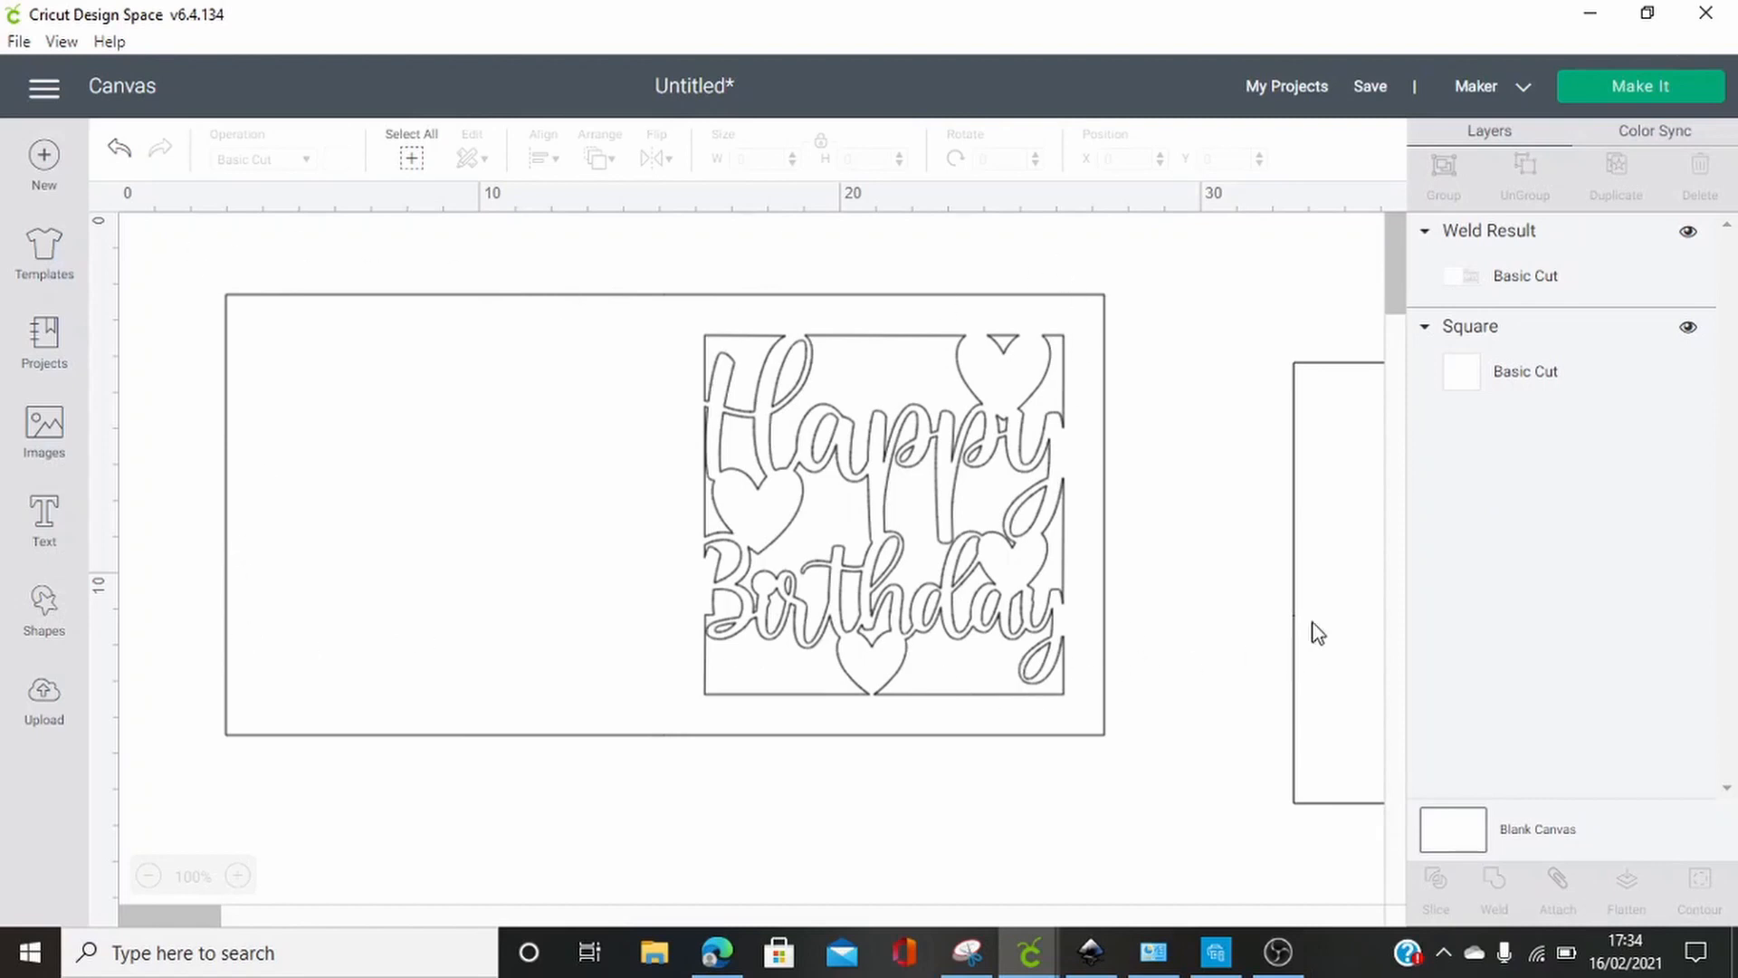
Color the remaining square red and position it behind the lettered half of the card
drag(1342, 543, 1087, 443)
click(335, 159)
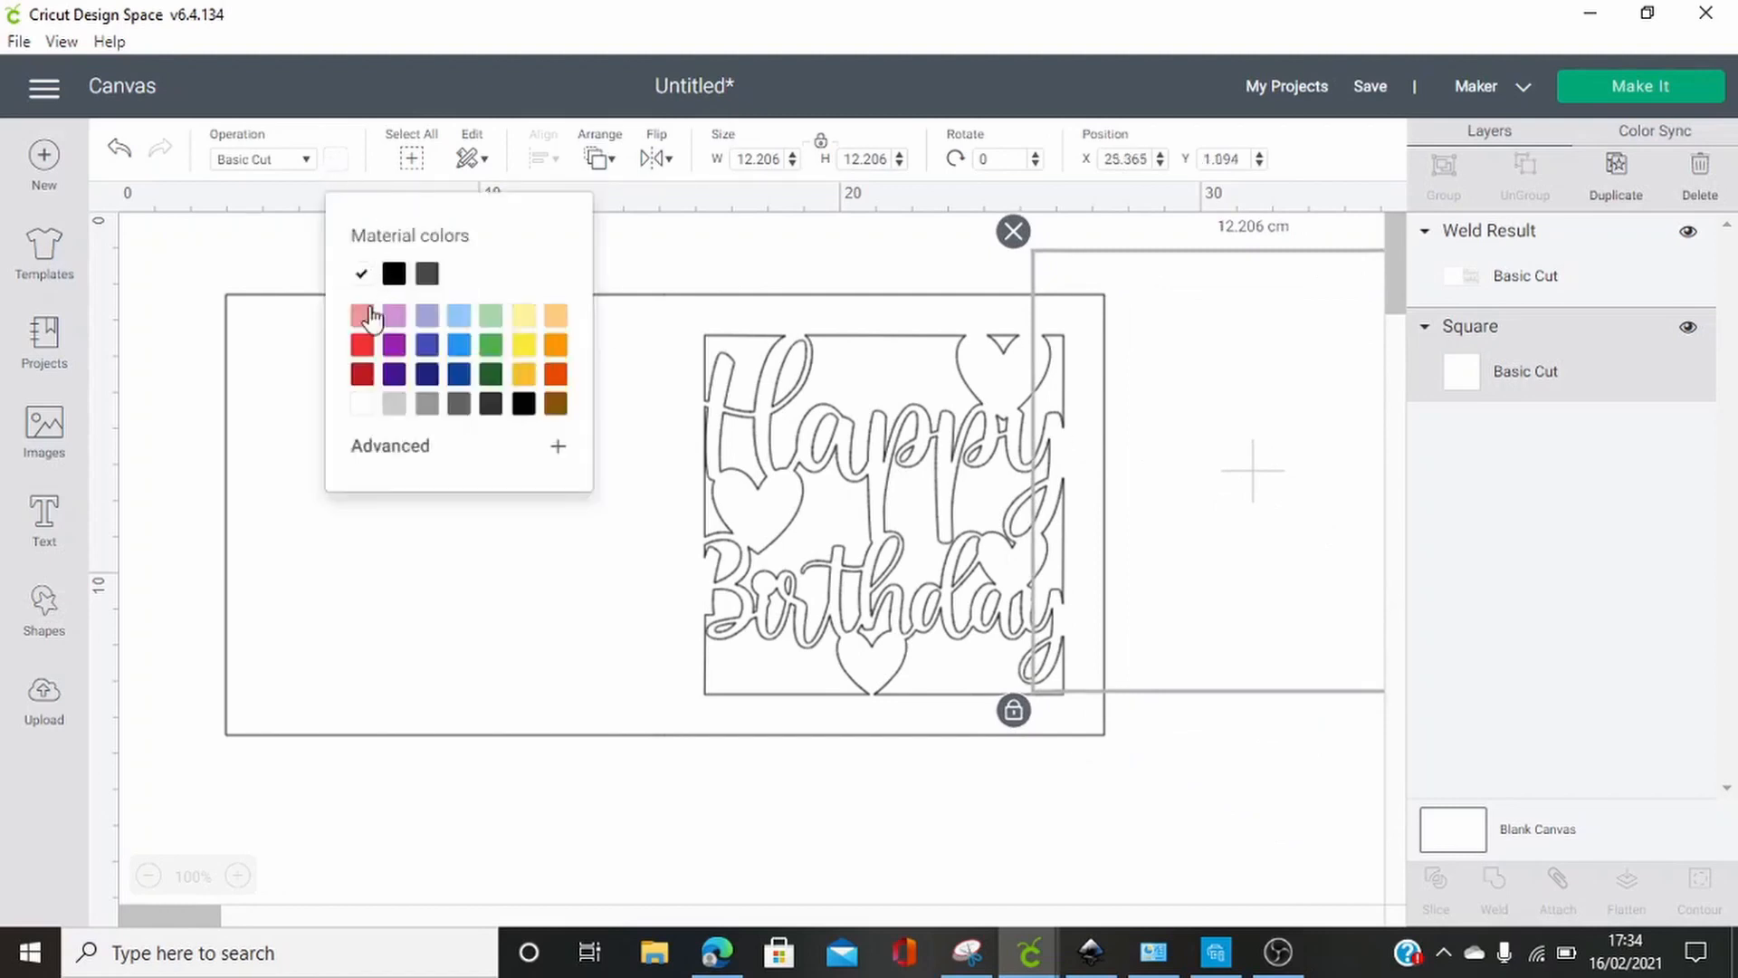
click(362, 344)
drag(1198, 535, 868, 575)
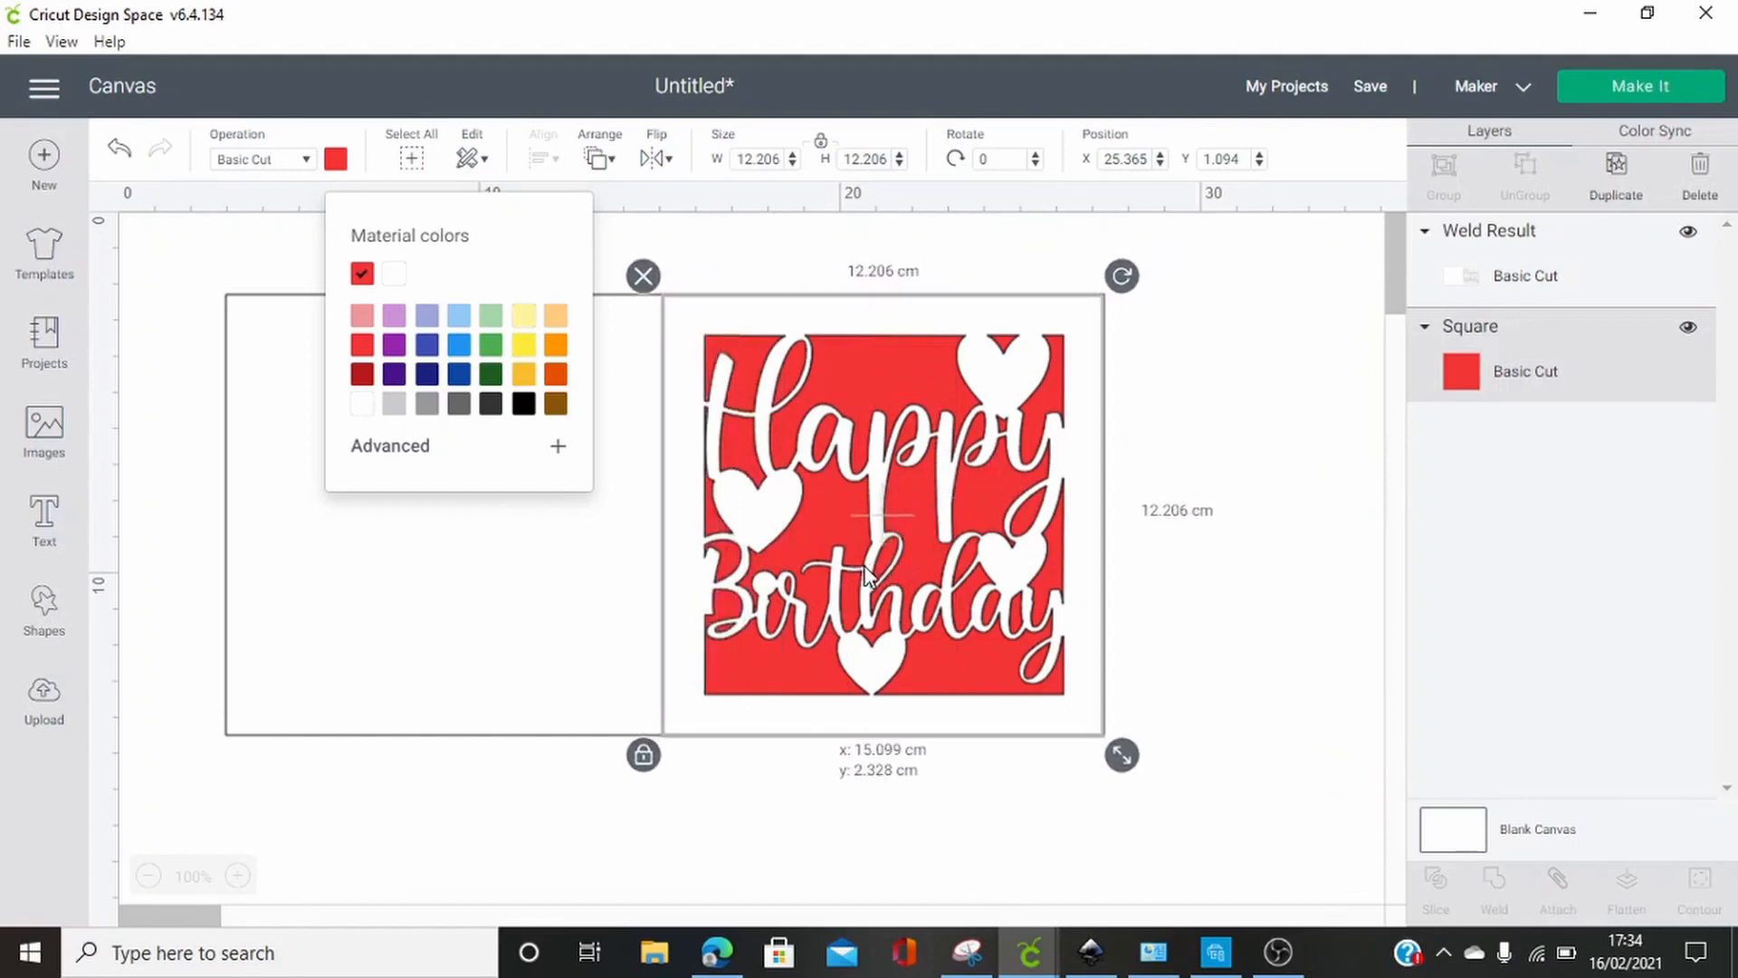
click(1303, 621)
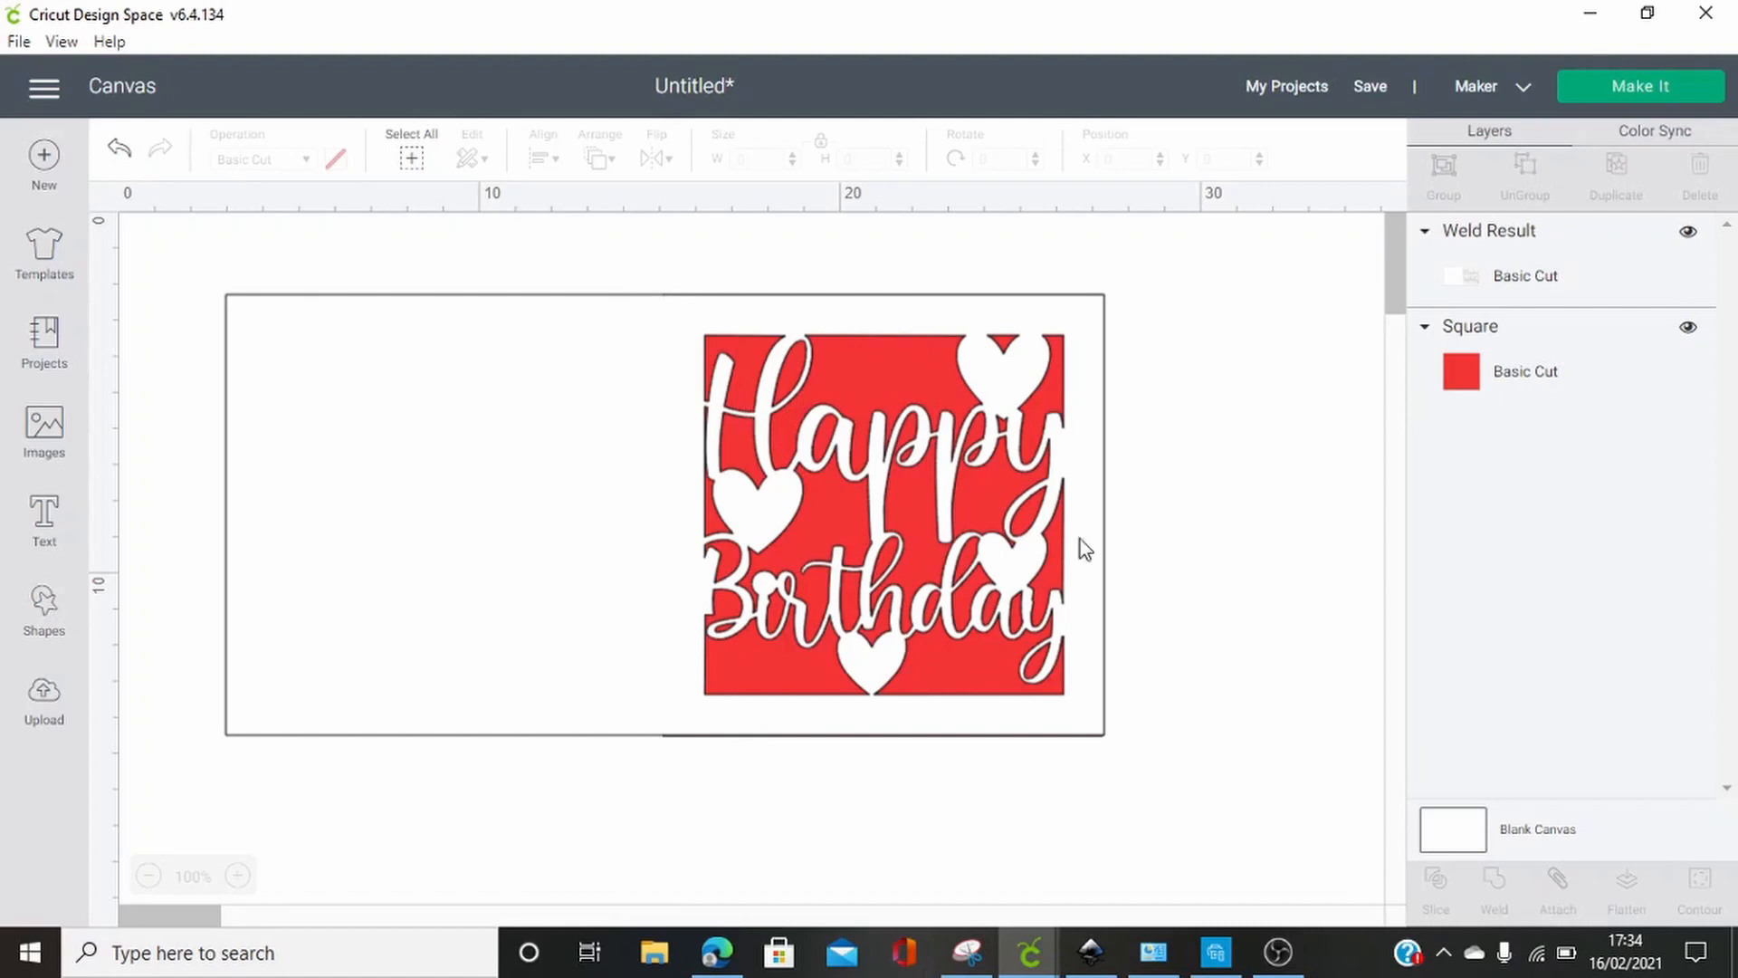
Realign the welded card over the red square and scale both layers together to about 23.1 cm wide
drag(583, 510, 559, 377)
drag(1084, 713, 1087, 724)
click(1238, 622)
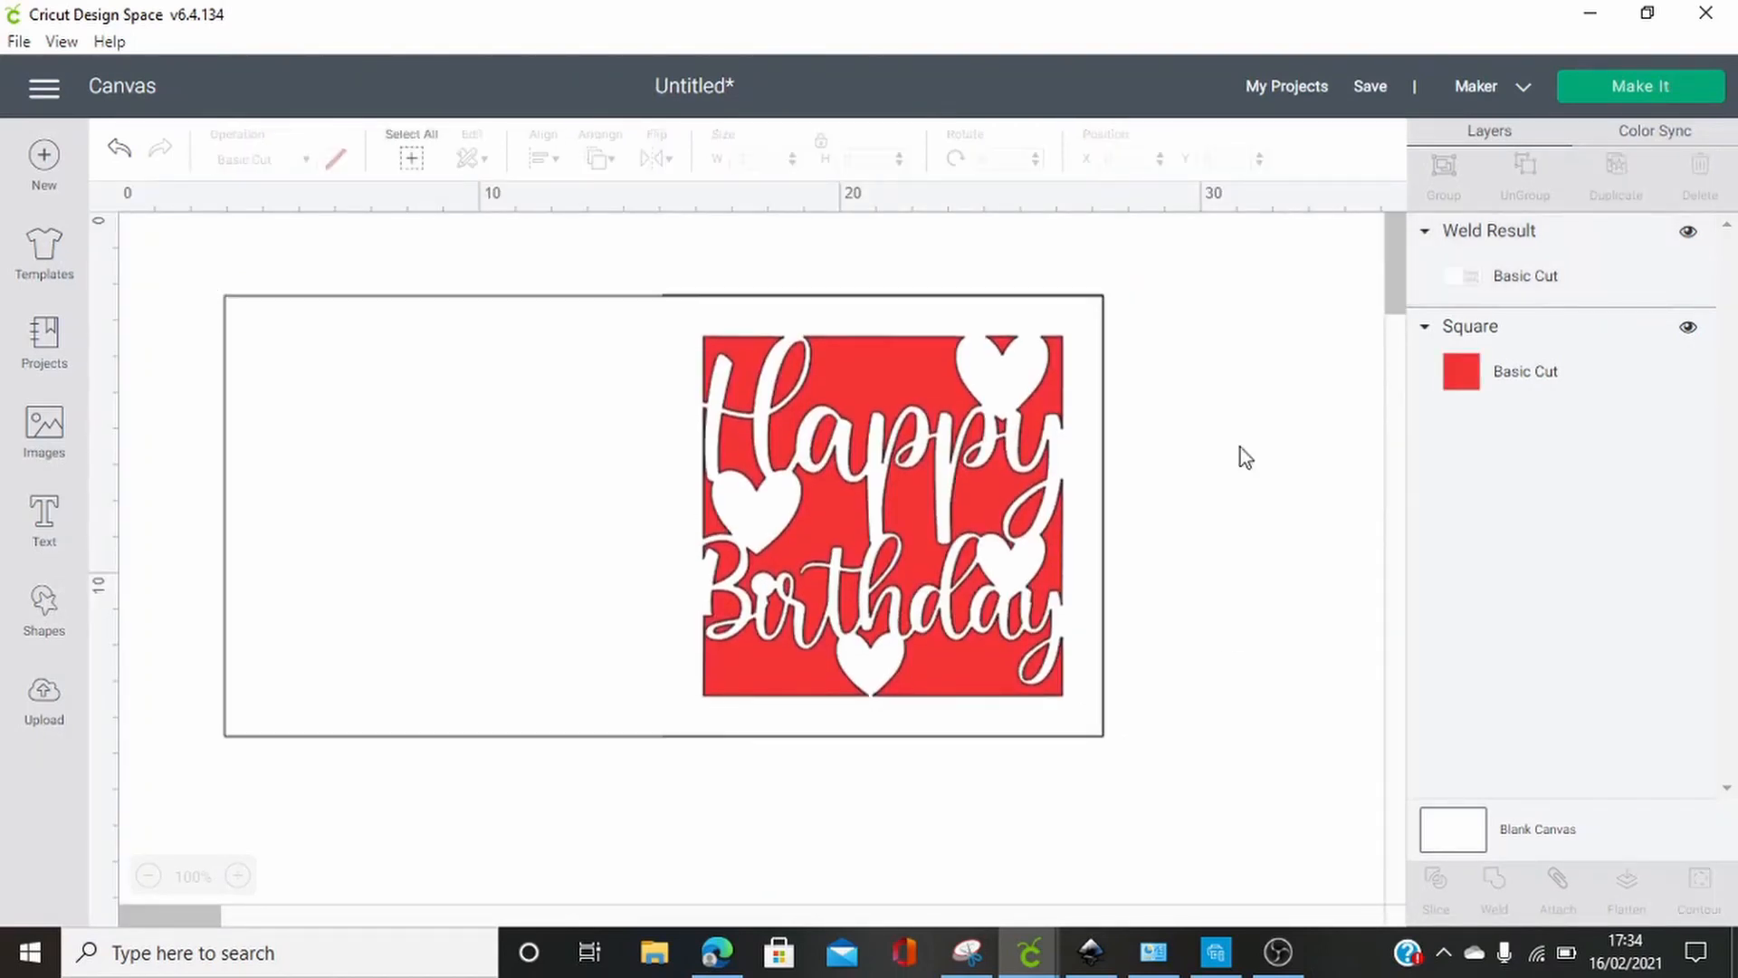
drag(1201, 261, 177, 755)
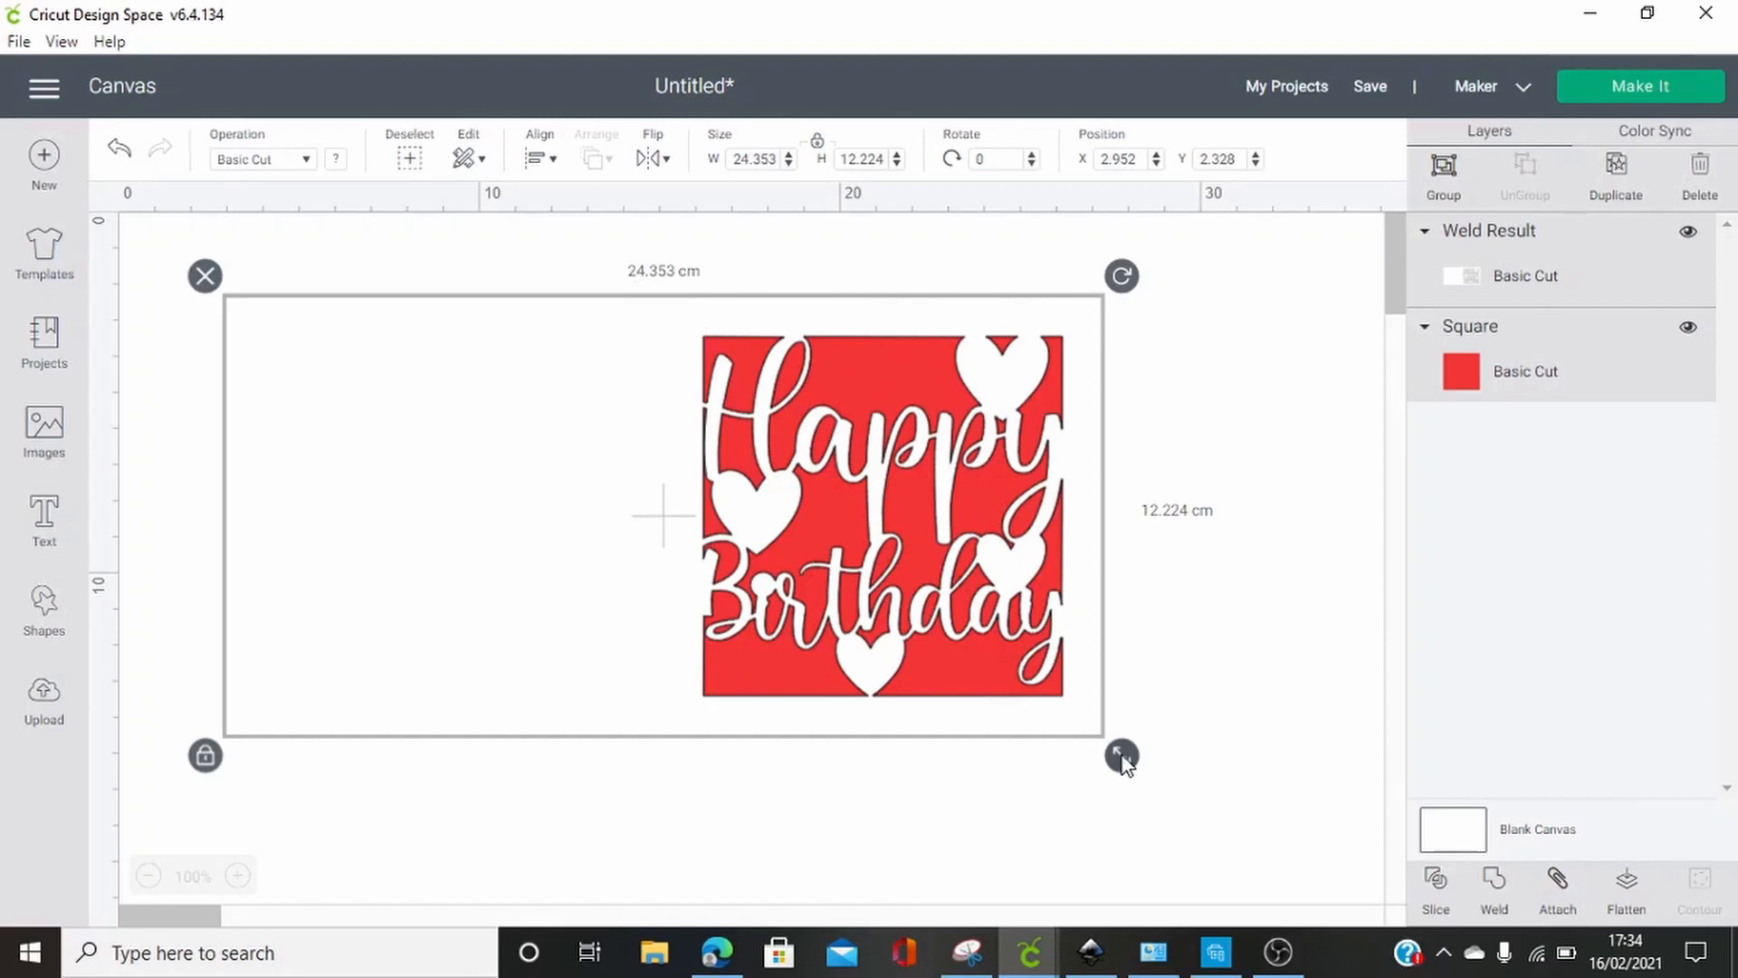
drag(1121, 756, 1048, 740)
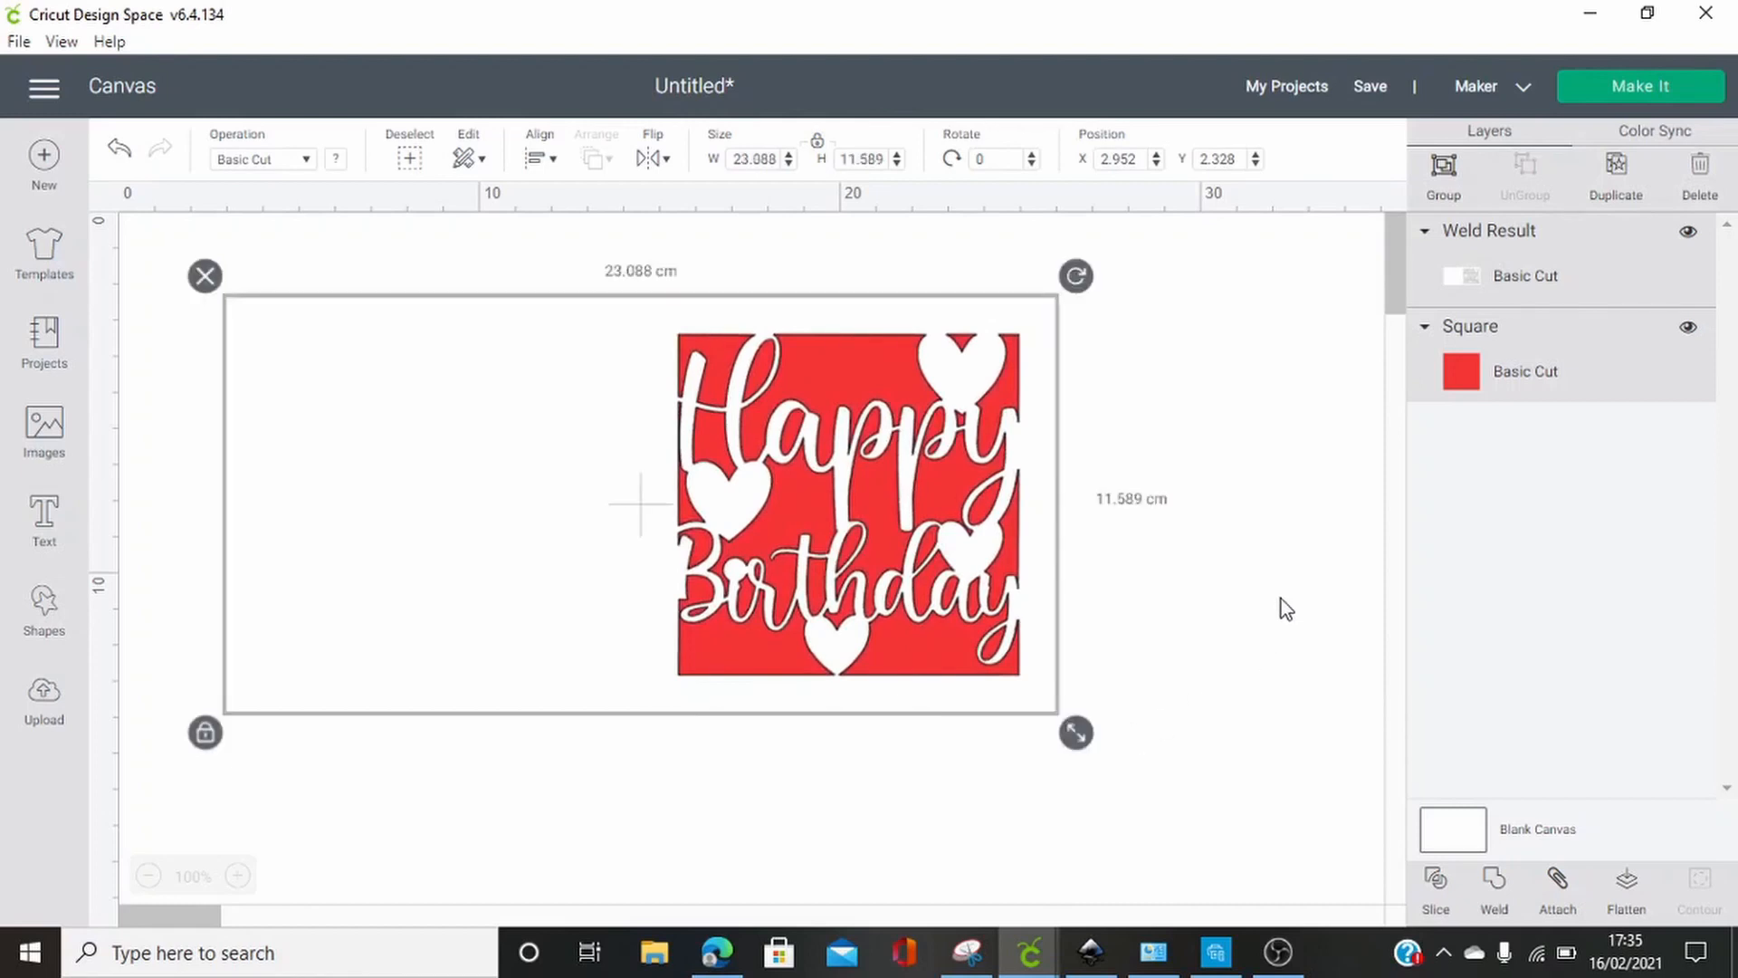
Send the project to cutting preparation and preview the mat holding the red square
click(1659, 86)
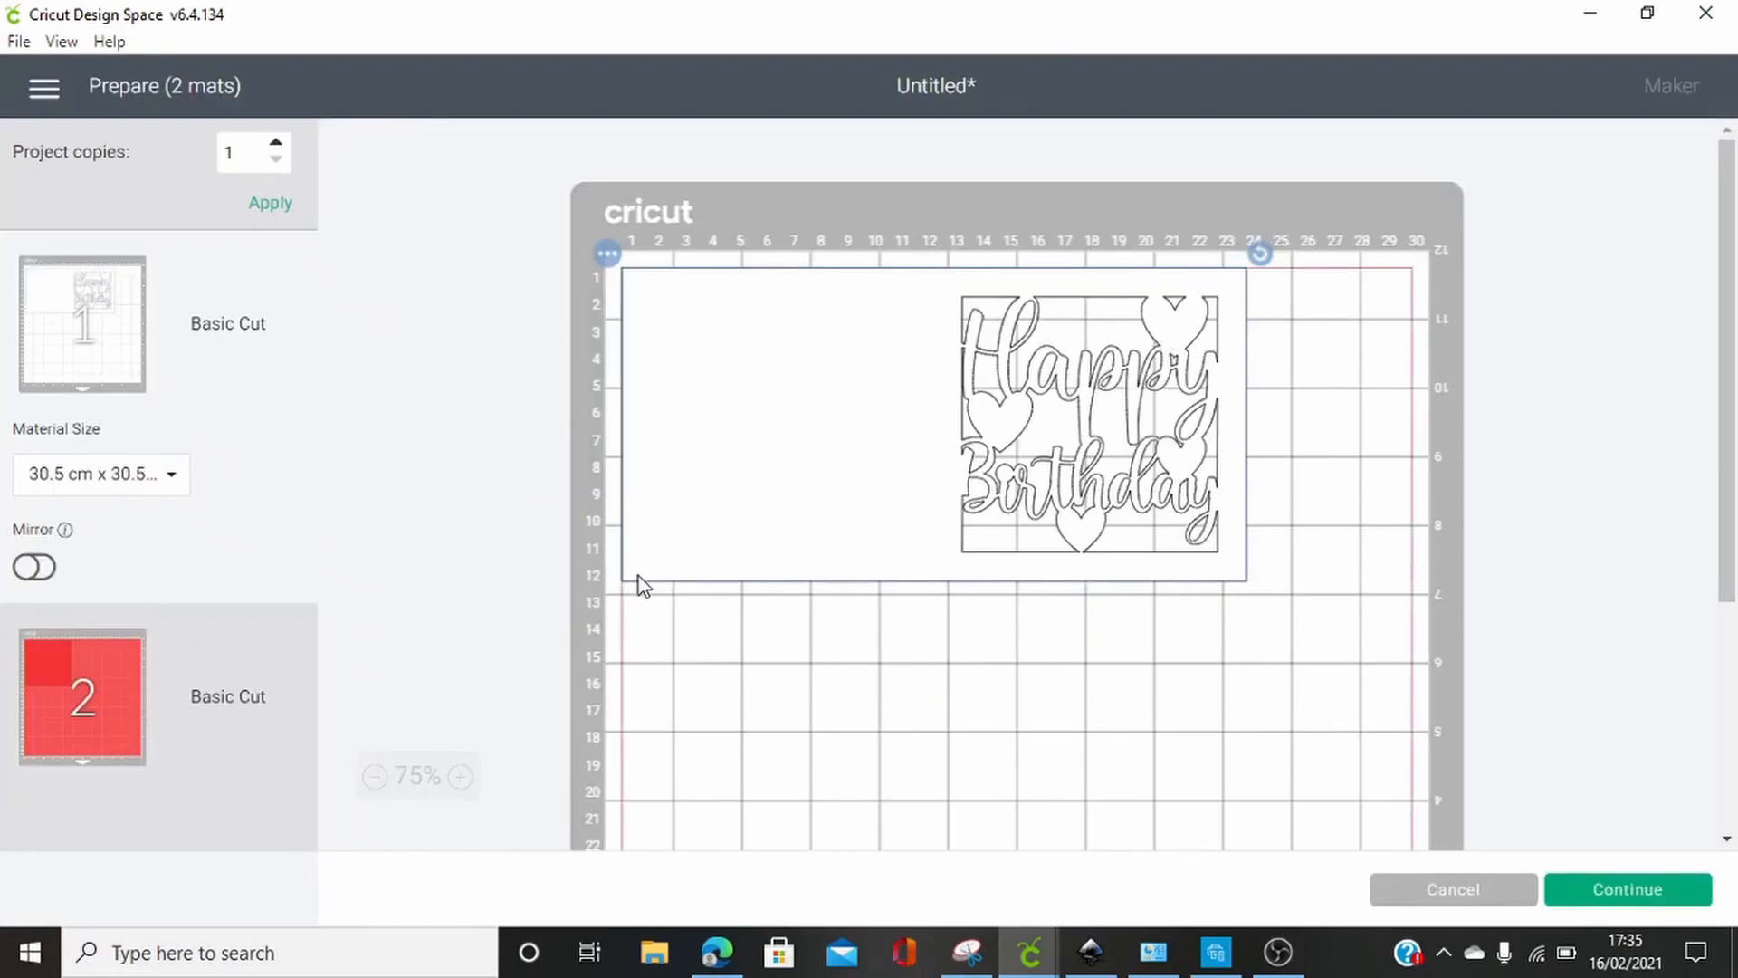
click(79, 692)
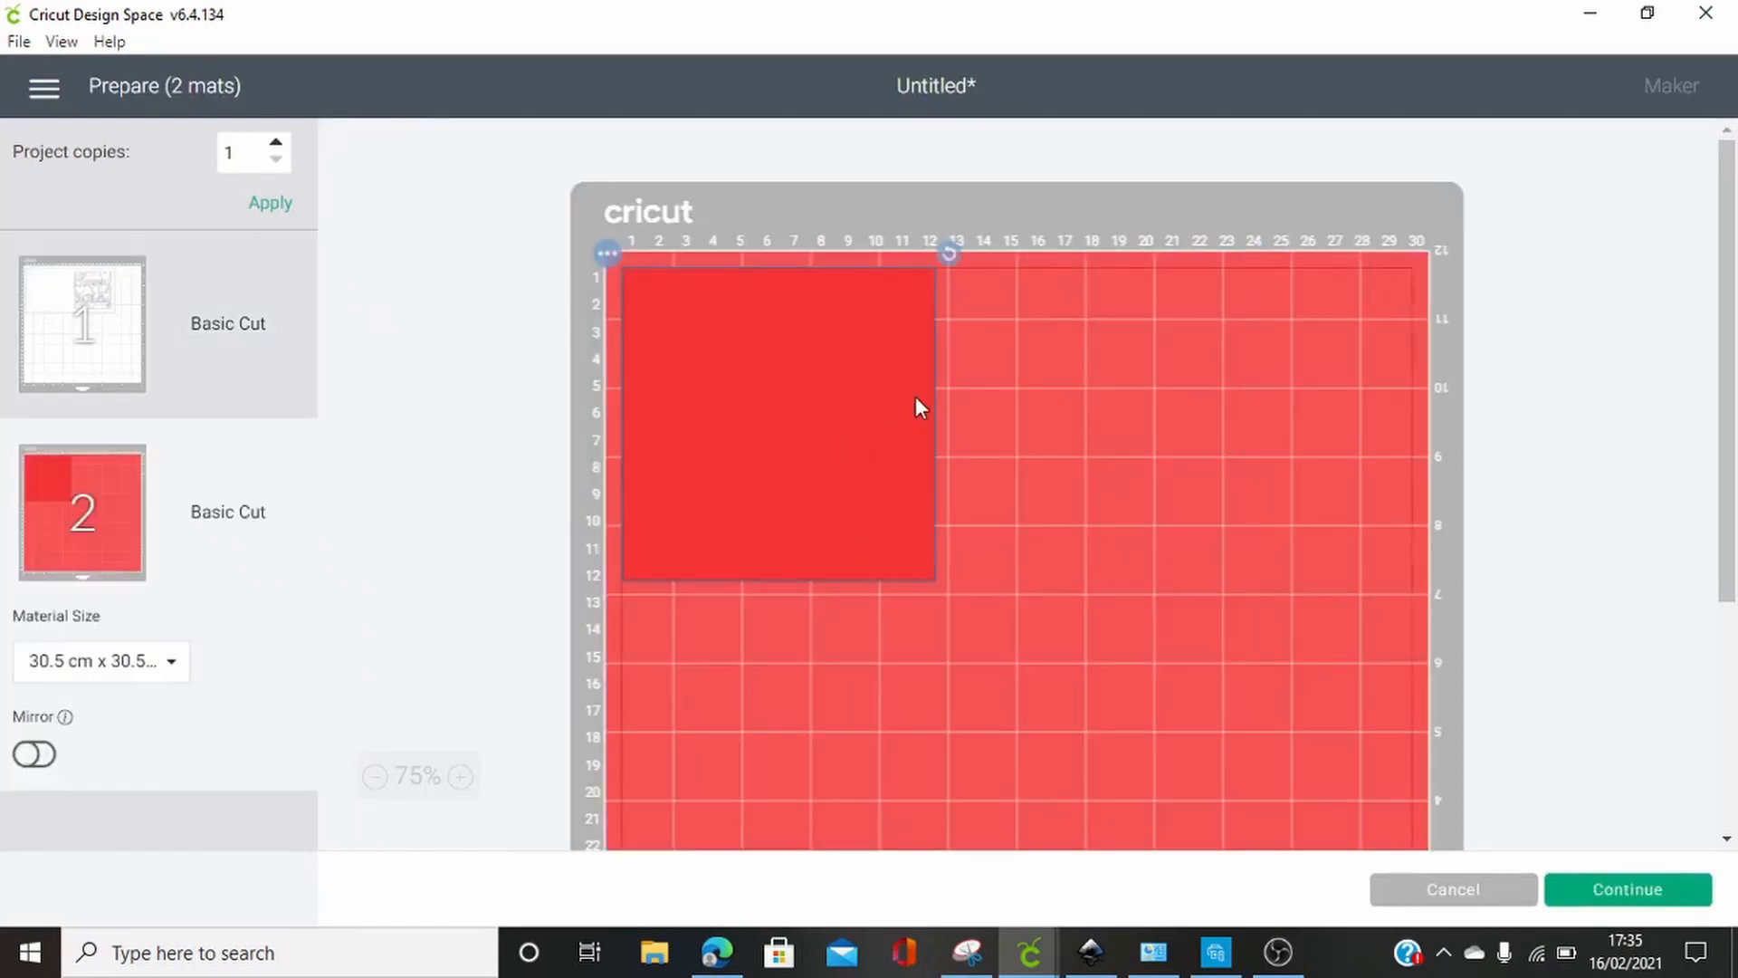